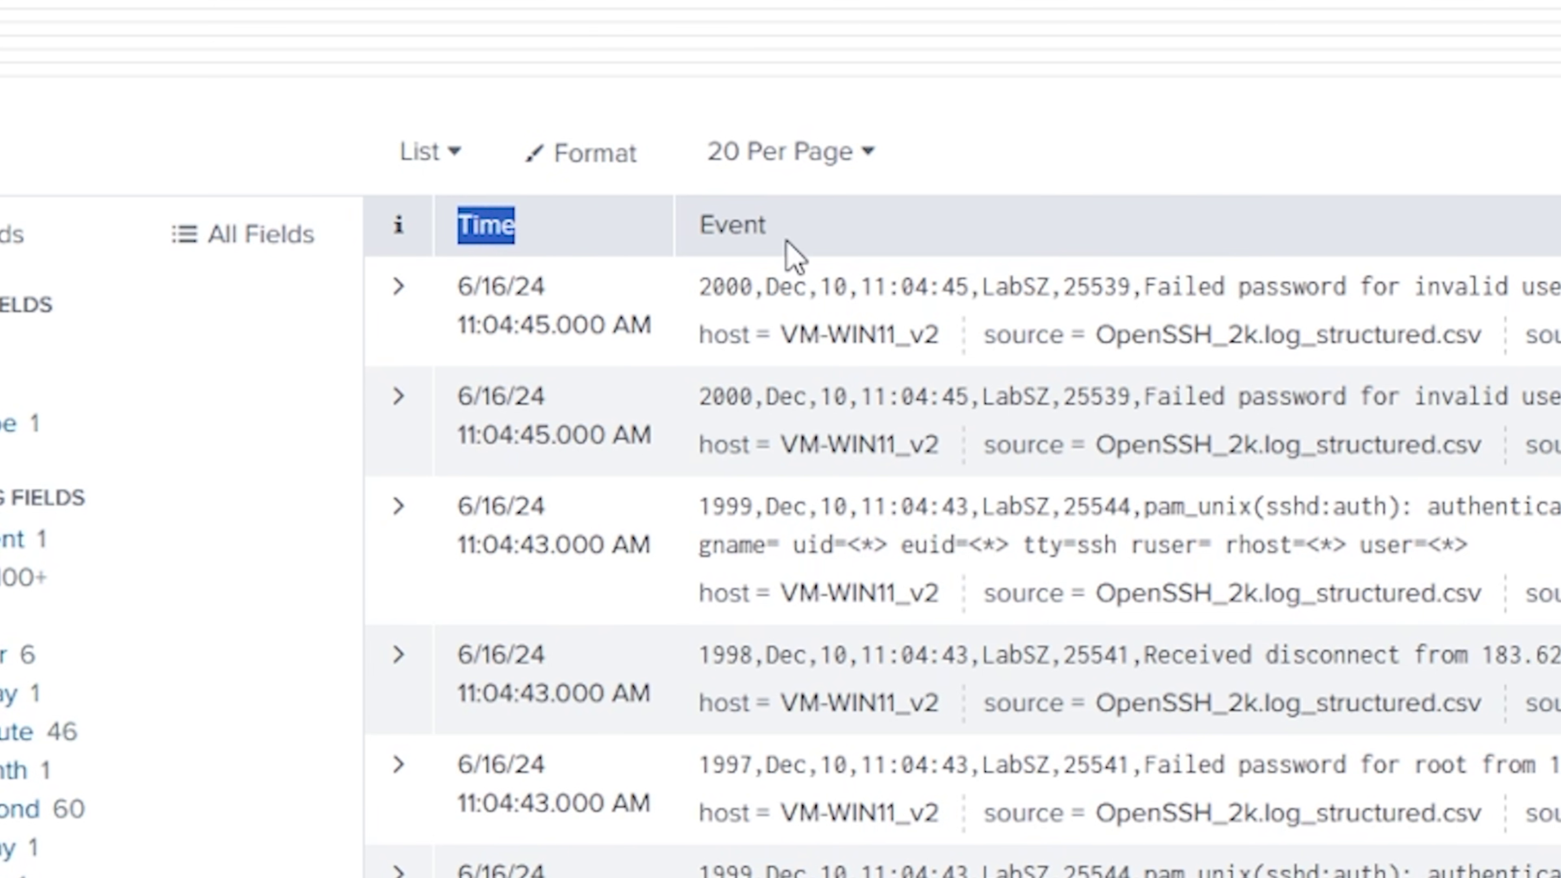
Highlight the Event column heading in the 4,000 index=main OpenSSH results.
{"action": "left_click_drag", "start_coordinate": [791, 242], "coordinate": [697, 239]}
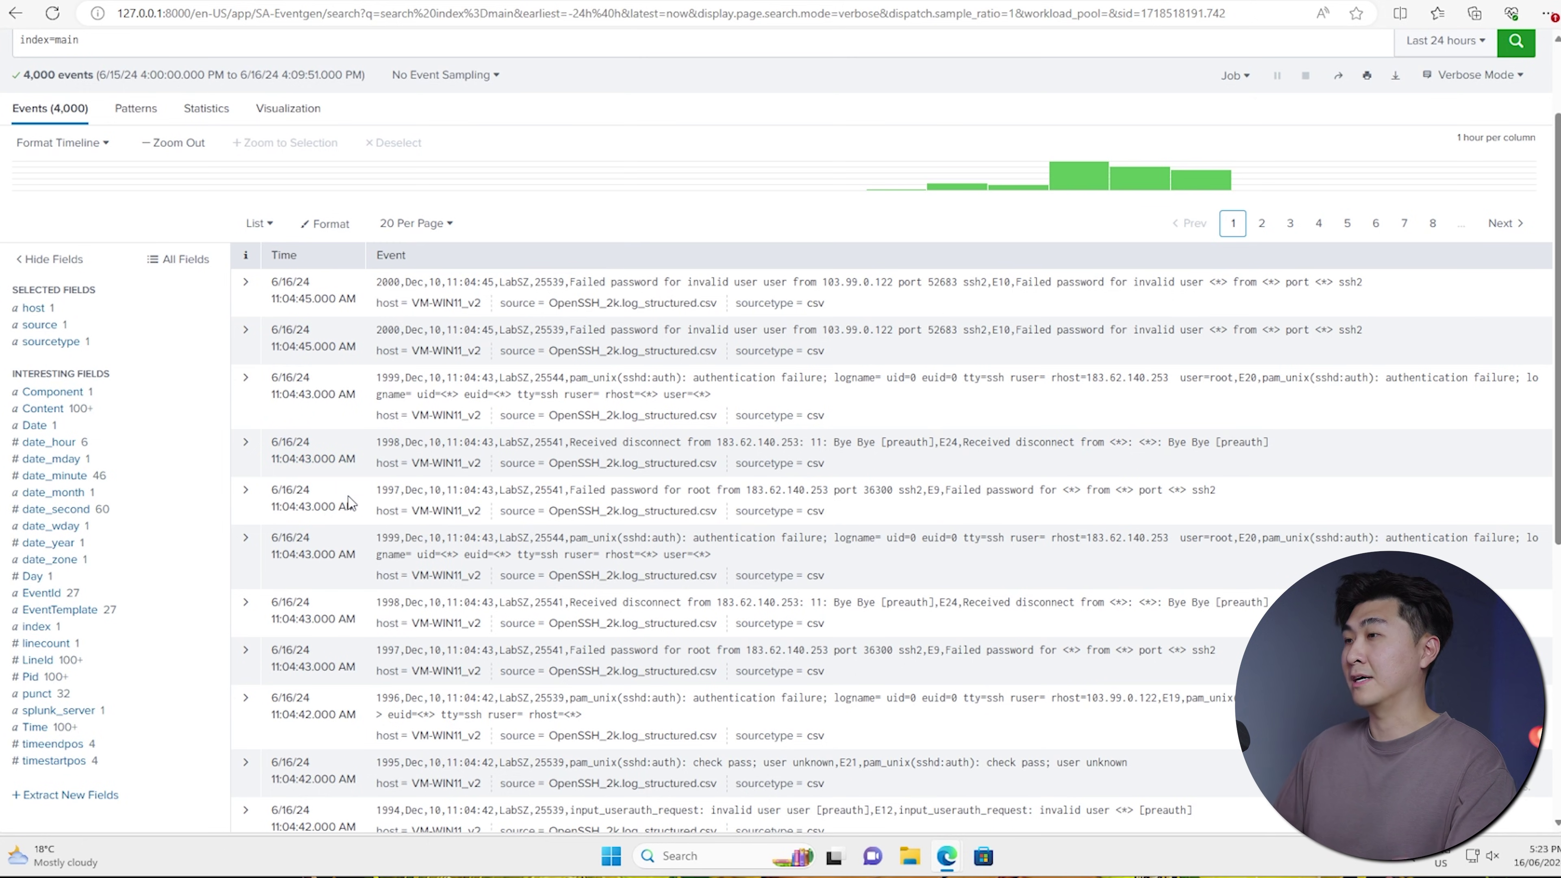
Expand the newest failed-password event to inspect Content, EventTemplate and Pid, then collapse it.
{"action": "left_click", "coordinate": [244, 288]}
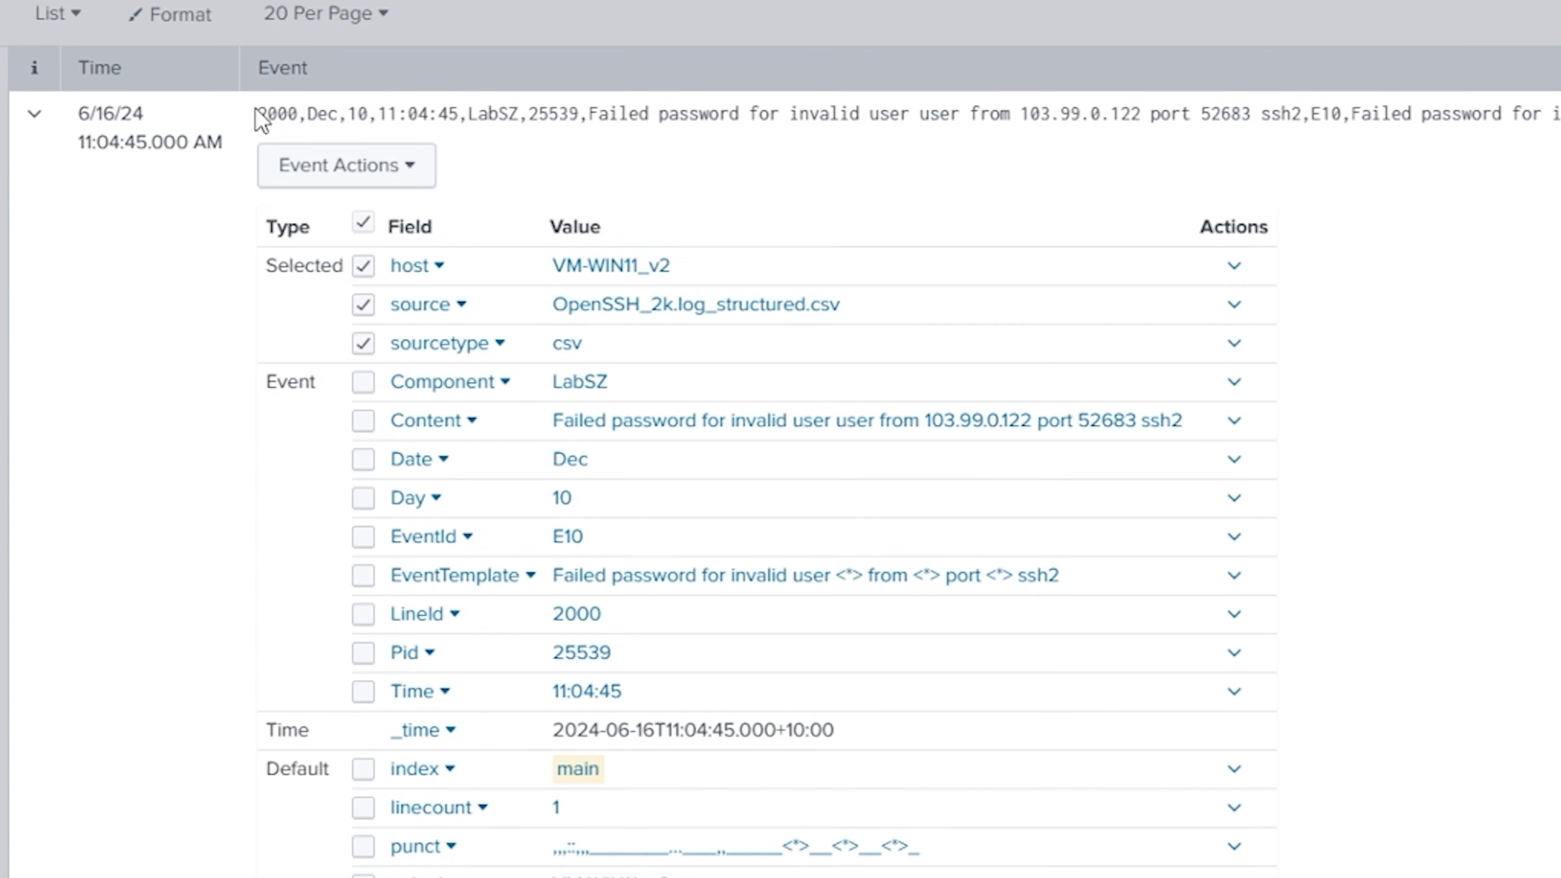
{"action": "left_click_drag", "start_coordinate": [262, 108], "coordinate": [749, 120]}
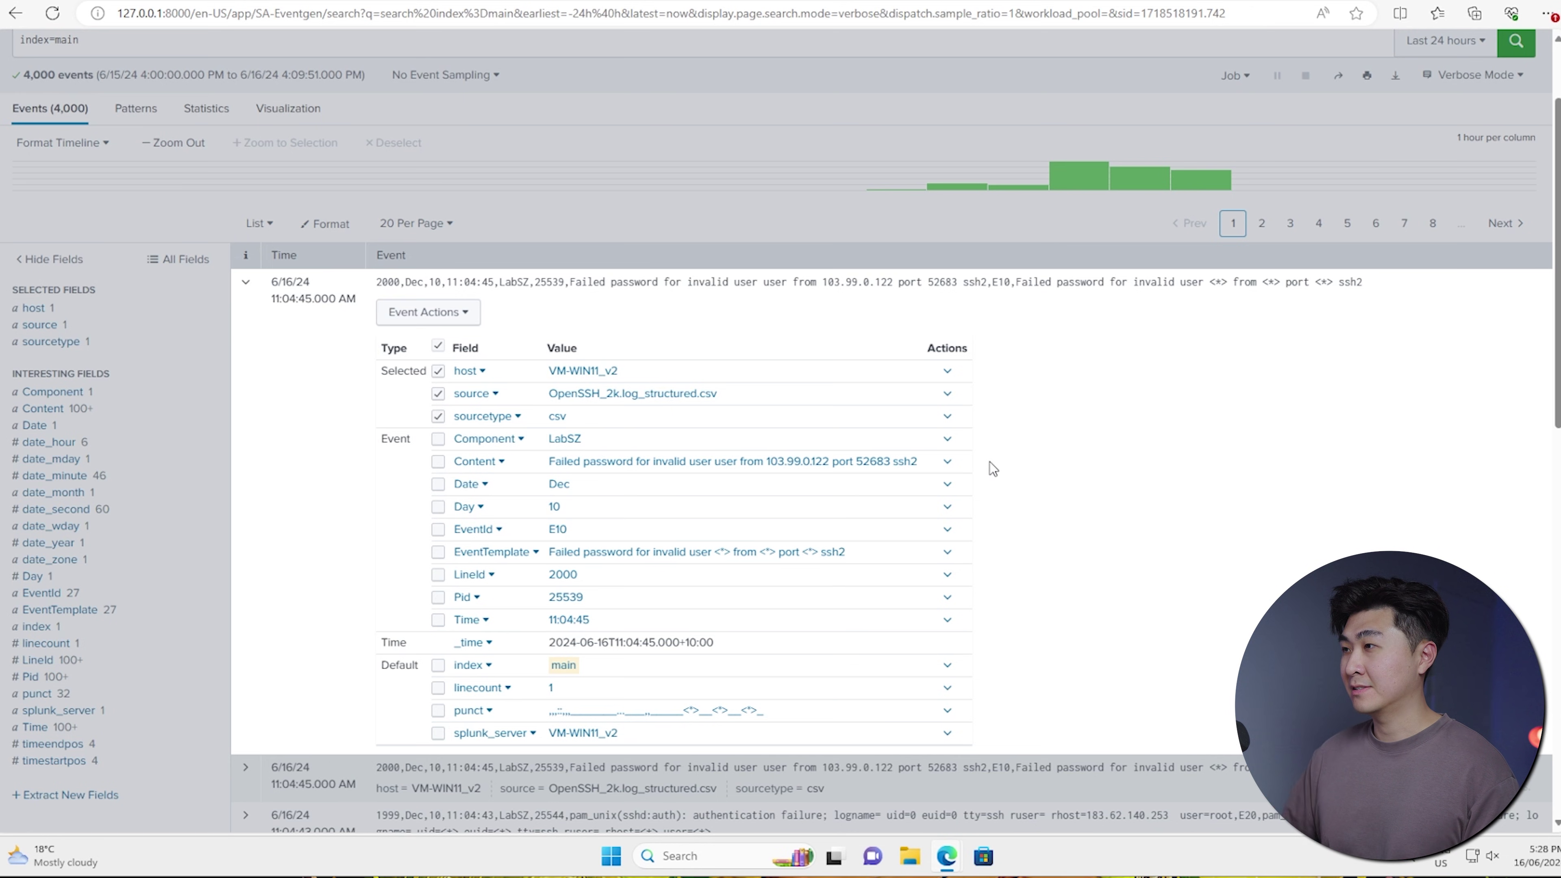
{"action": "left_click", "coordinate": [245, 282]}
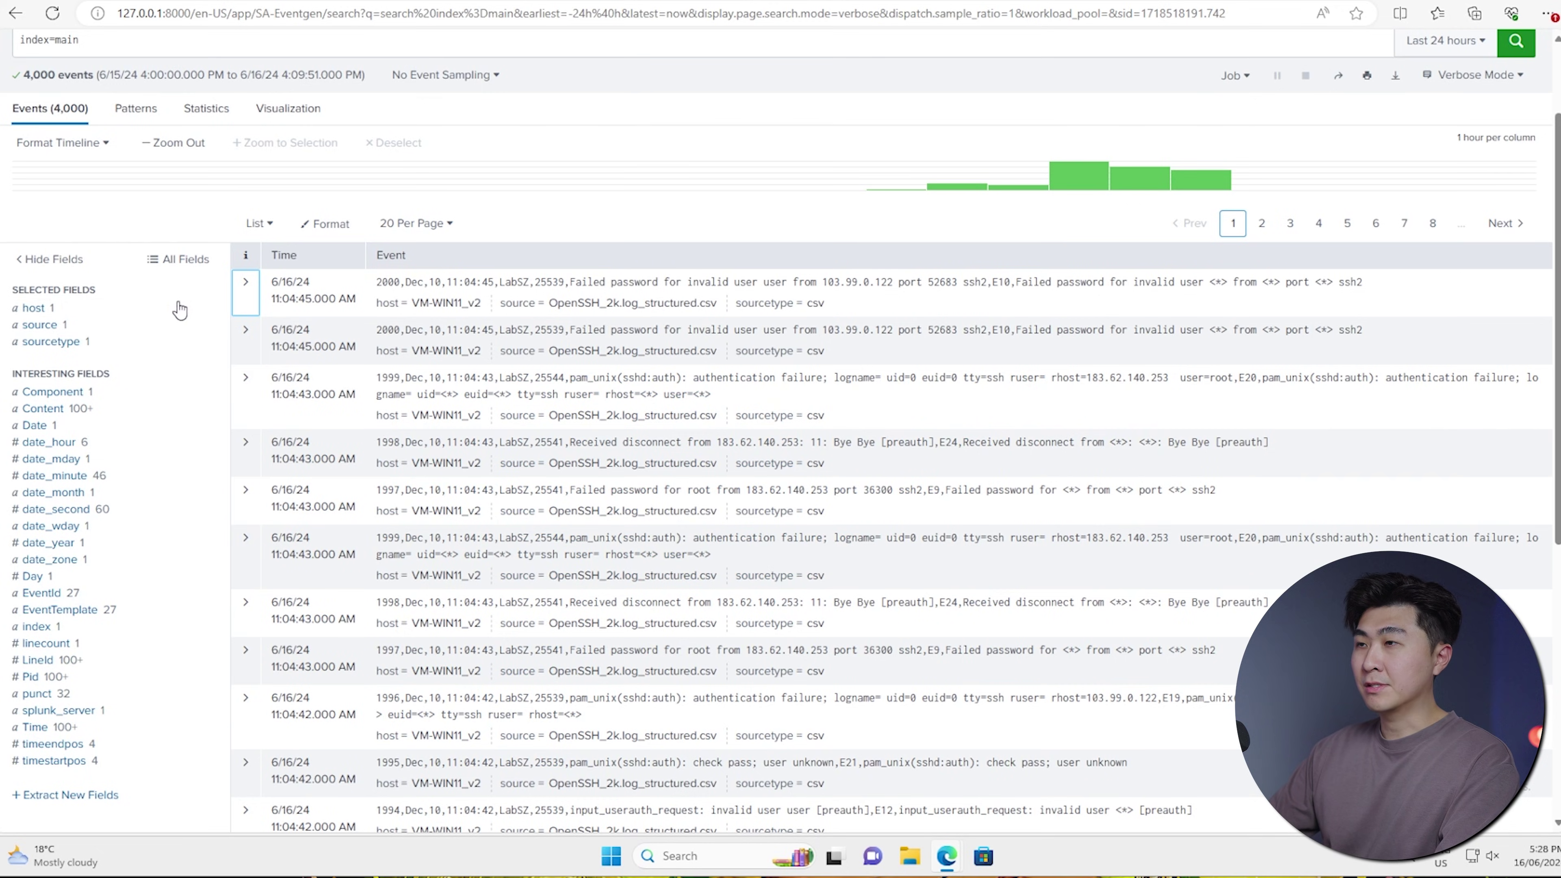
Show value summaries for Component, Content, Date, date_hour, date_minute and EventTemplate fields.
{"action": "left_click", "coordinate": [80, 392]}
{"action": "left_click", "coordinate": [72, 409]}
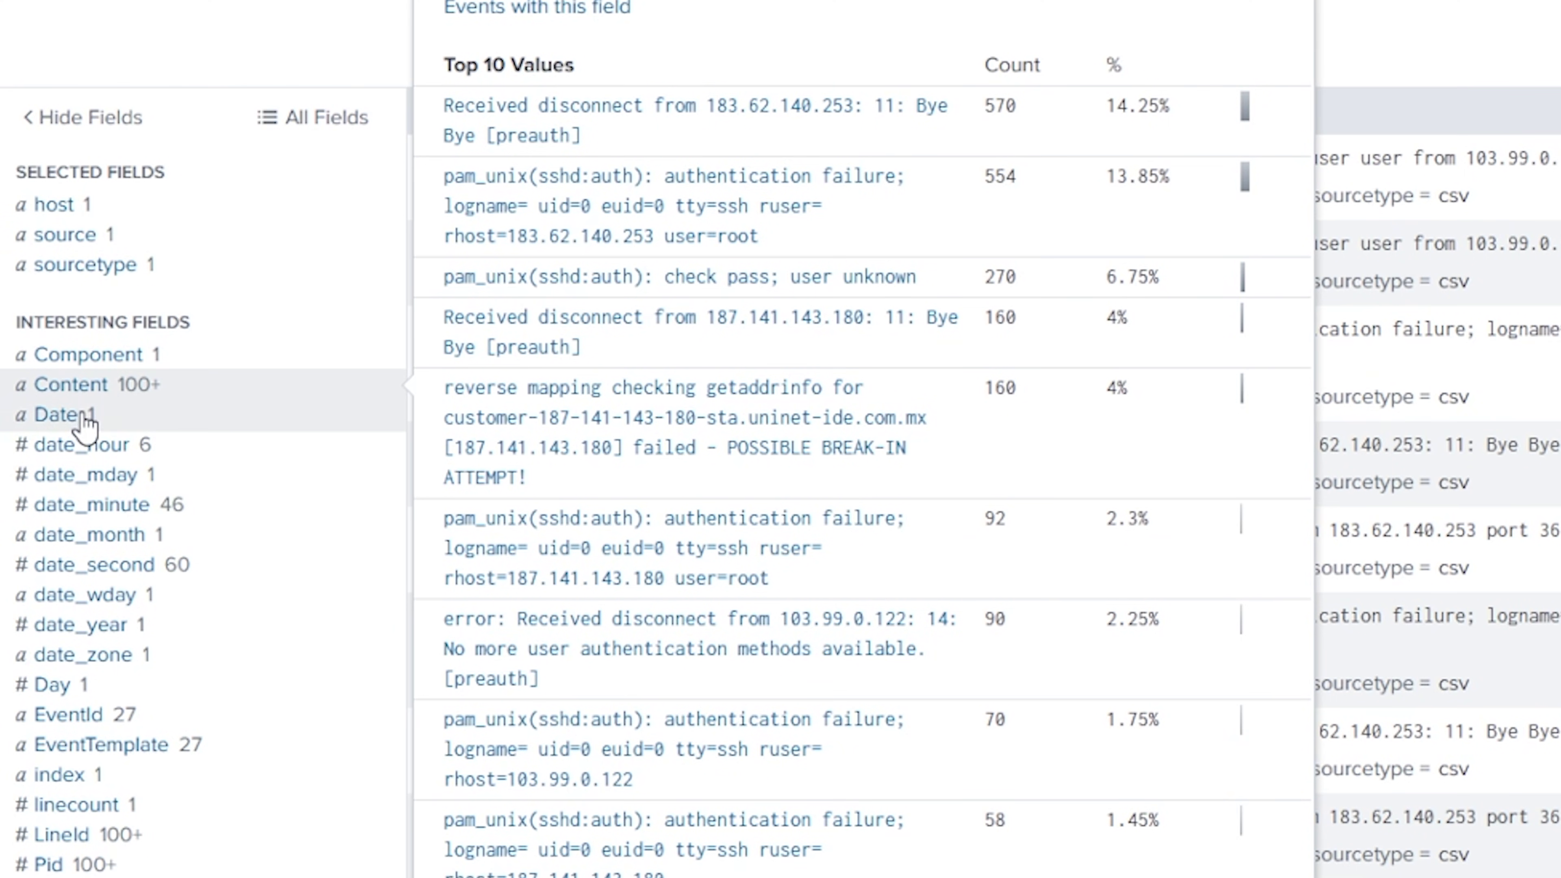
{"action": "left_click", "coordinate": [83, 420]}
{"action": "left_click", "coordinate": [78, 446]}
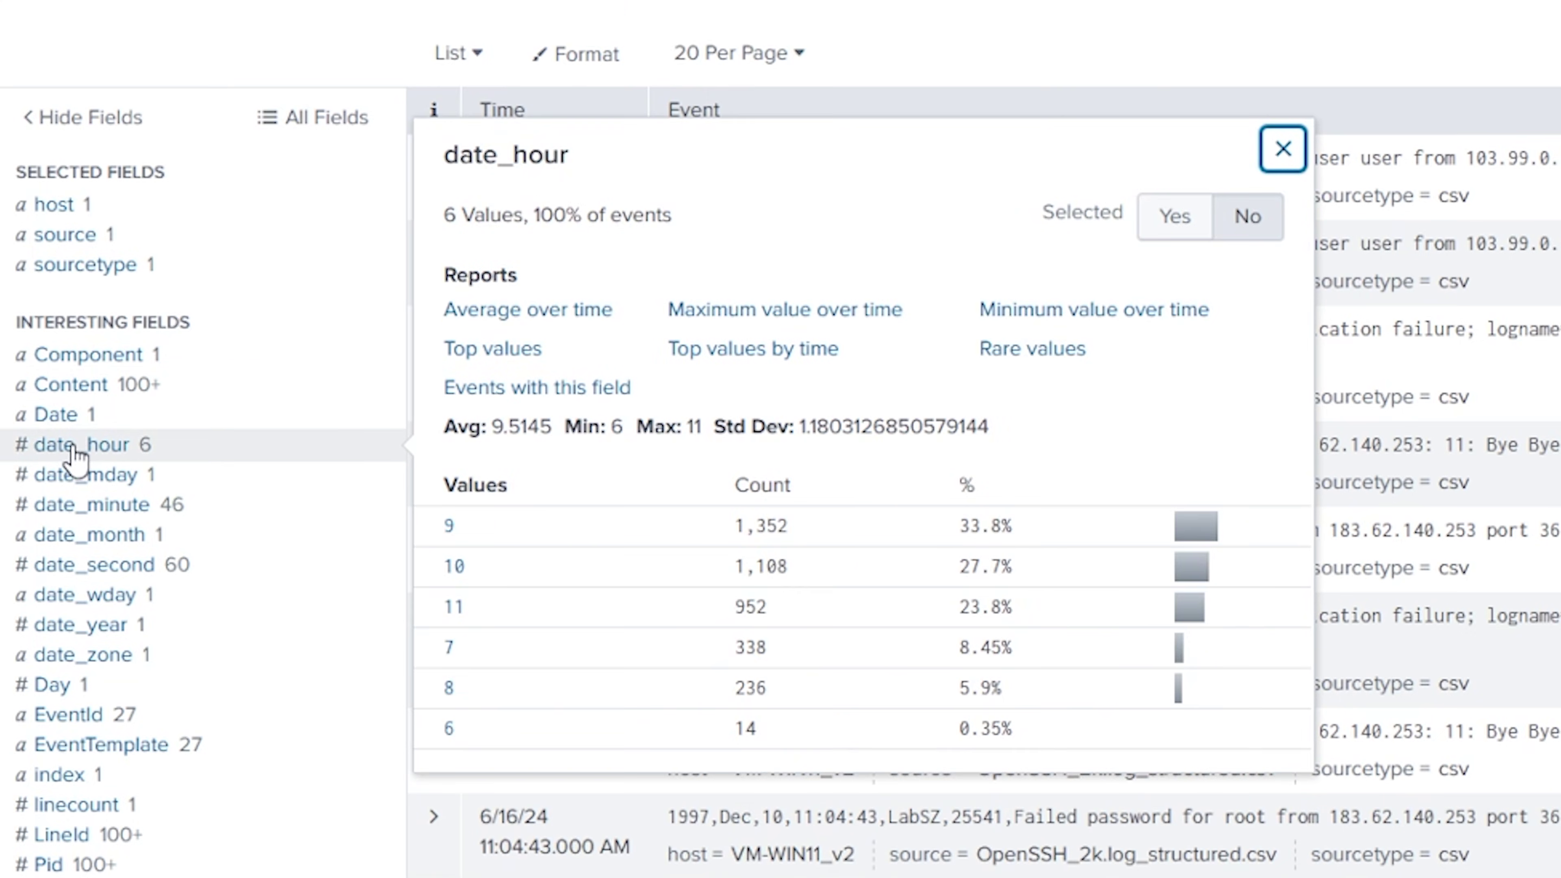
{"action": "left_click", "coordinate": [79, 502]}
{"action": "left_click", "coordinate": [98, 744]}
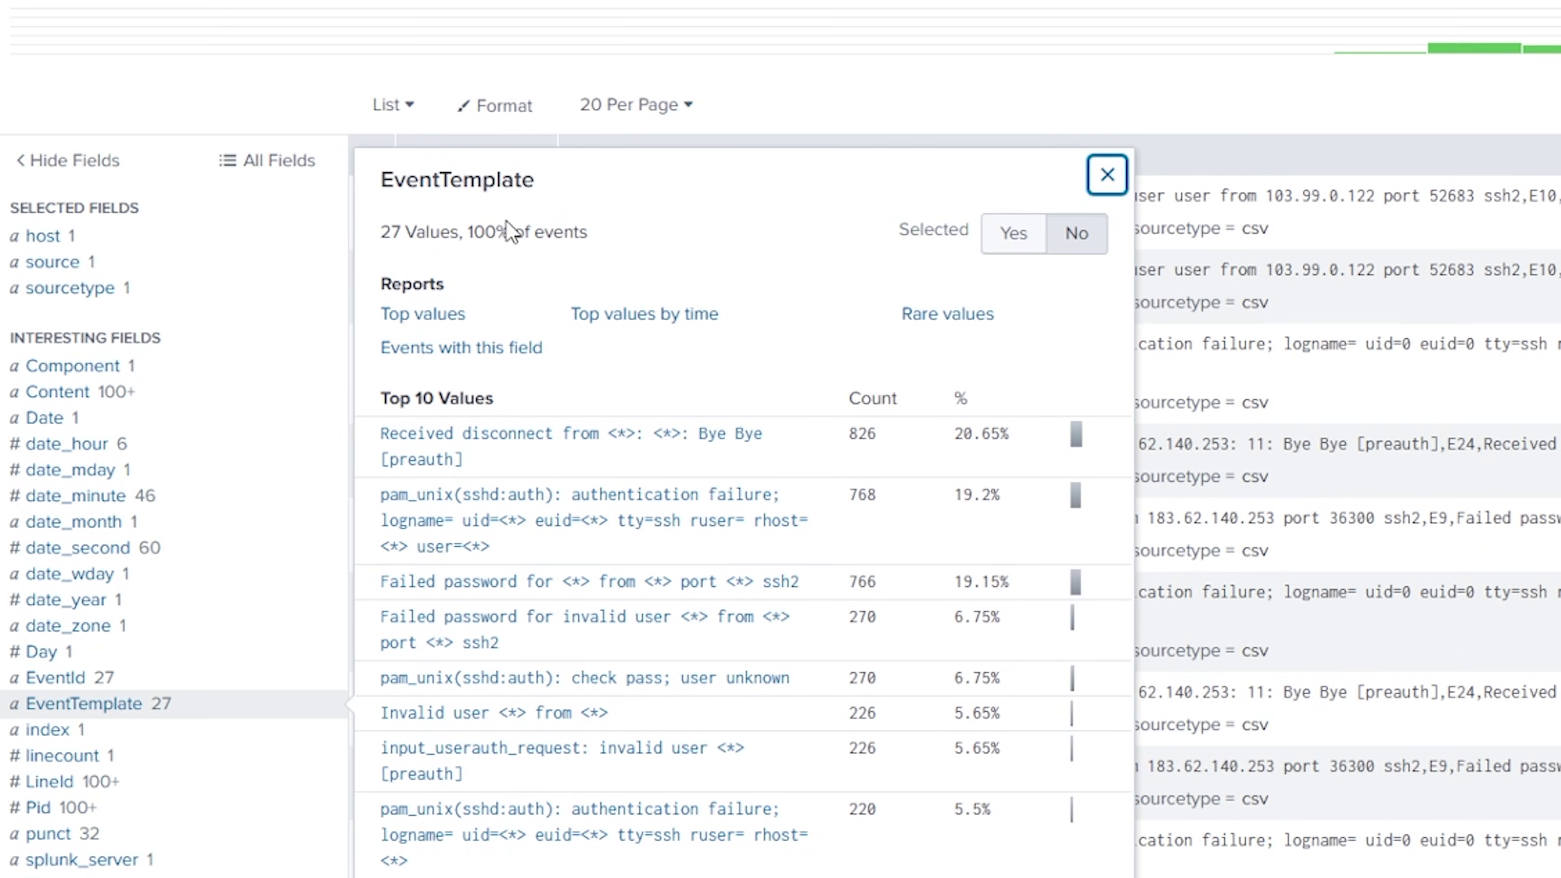
Point out the Bye Bye, failed password and Invalid user templates among EventTemplate's 27 values.
{"action": "left_click_drag", "start_coordinate": [555, 175], "coordinate": [376, 180]}
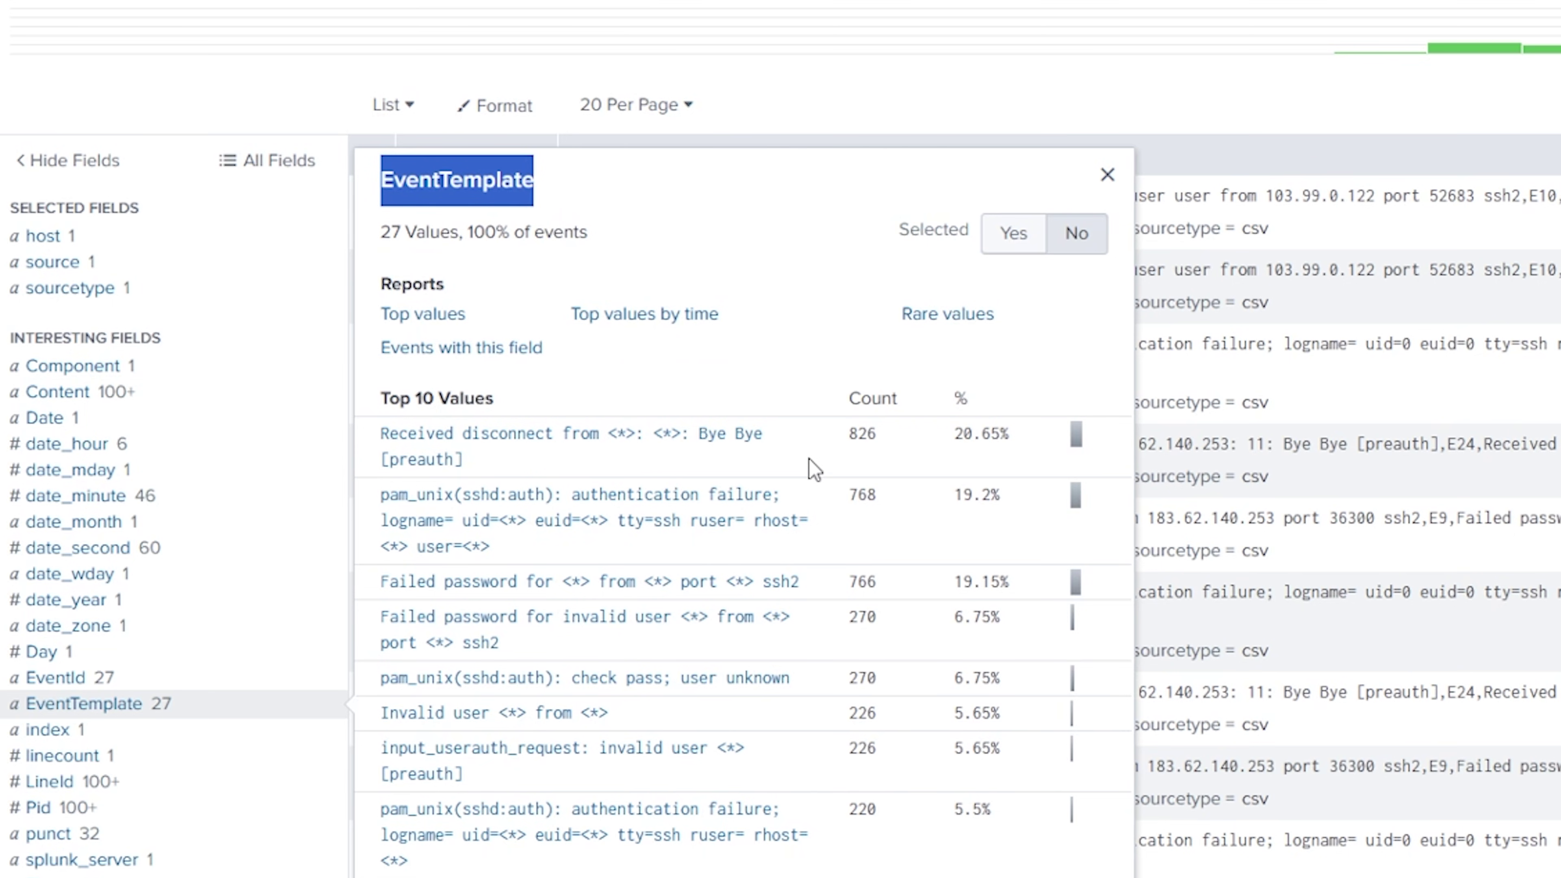
{"action": "left_click", "coordinate": [766, 718]}
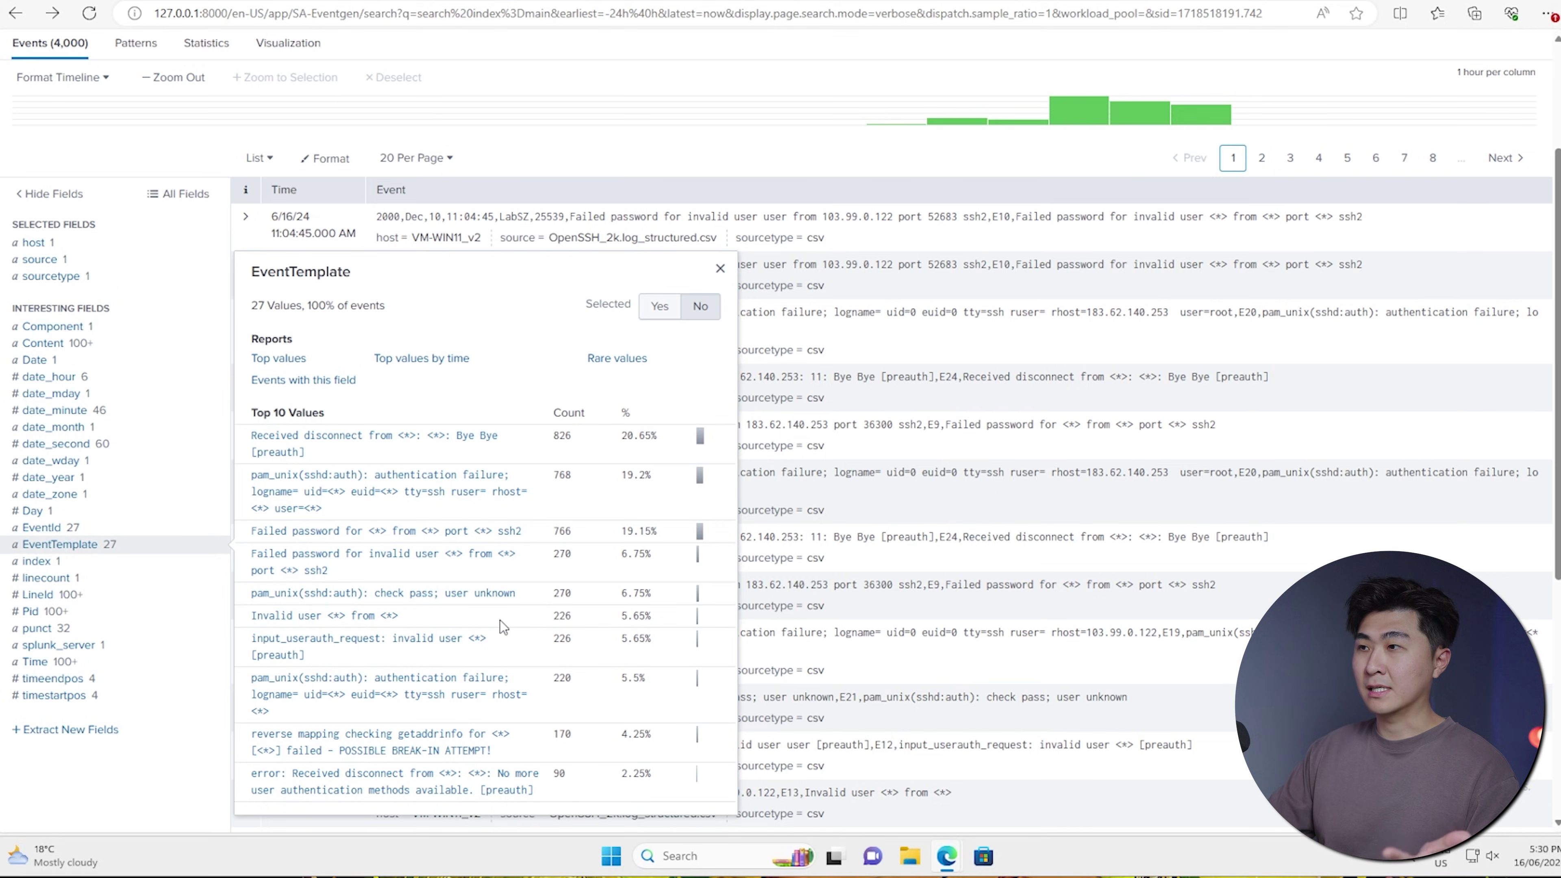
{"action": "left_click_drag", "start_coordinate": [300, 435], "coordinate": [299, 443]}
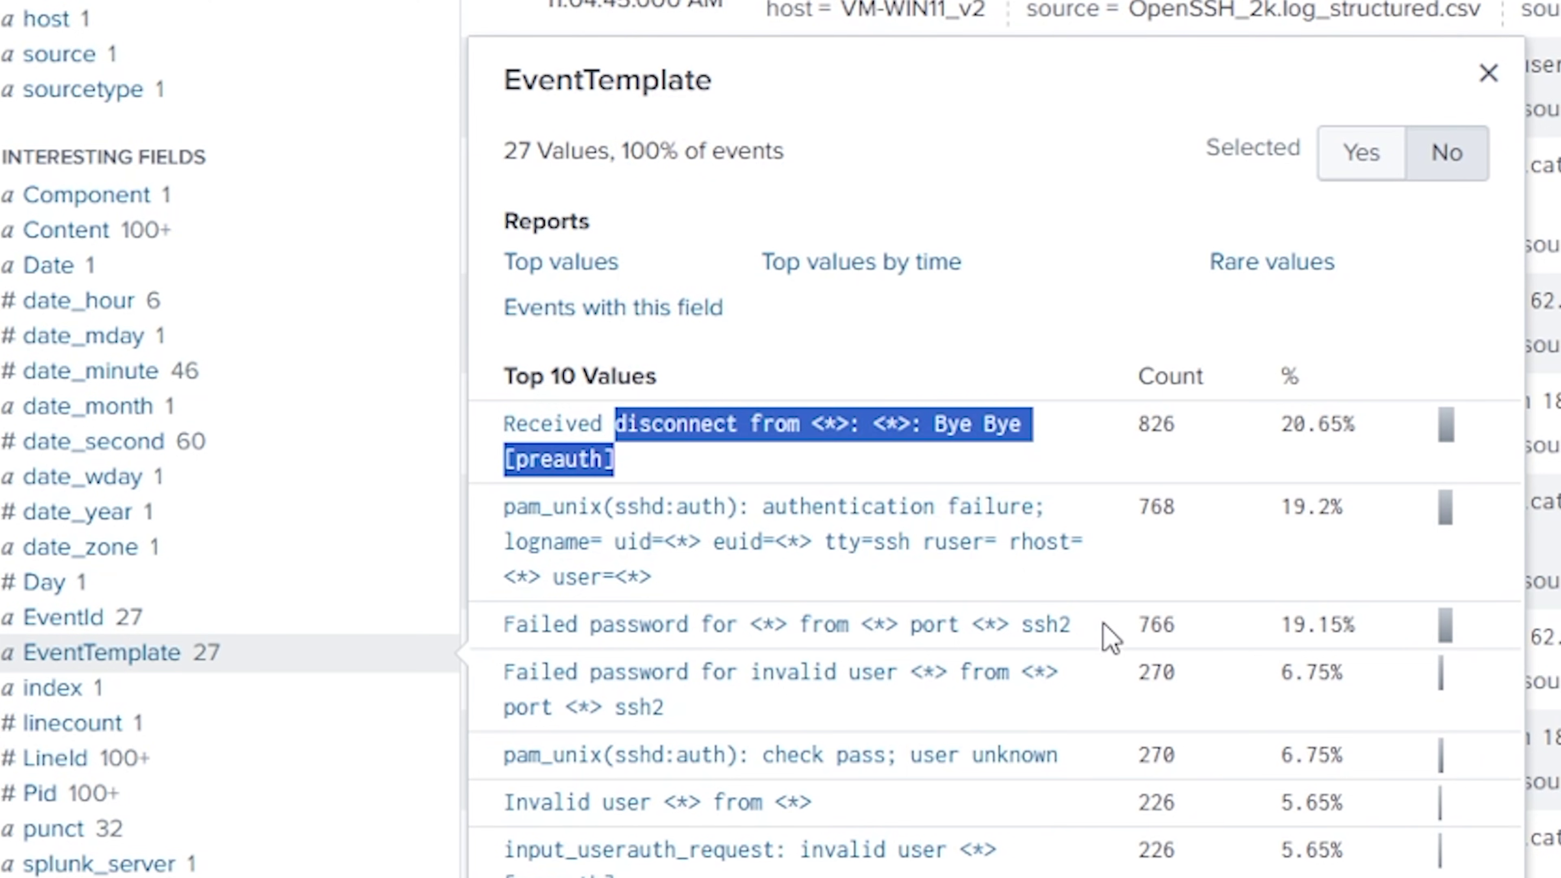
{"action": "left_click_drag", "start_coordinate": [1106, 630], "coordinate": [579, 623]}
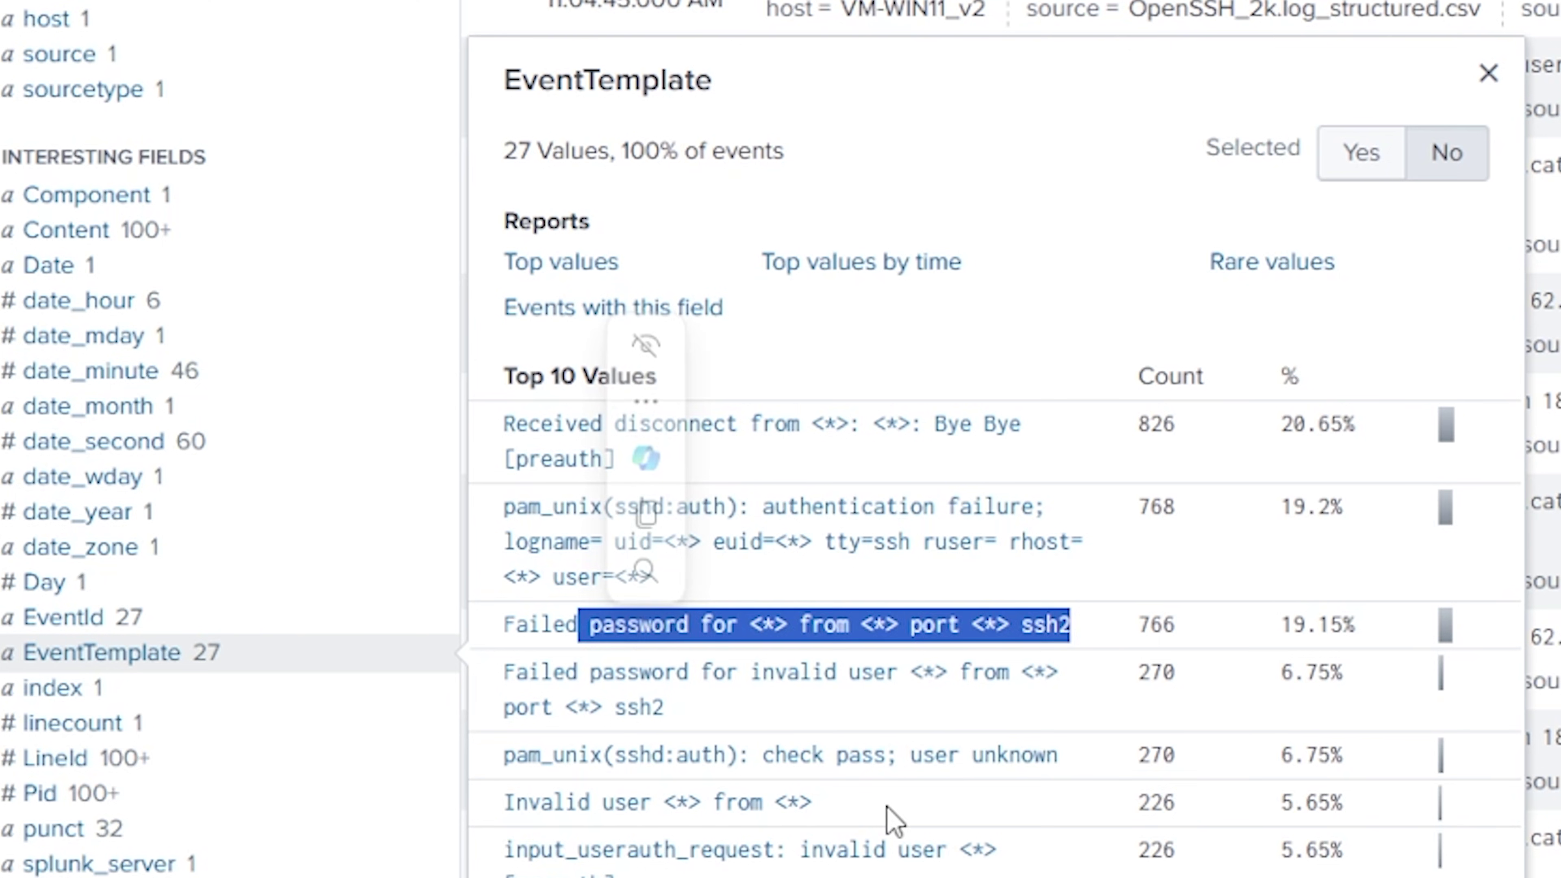
{"action": "left_click_drag", "start_coordinate": [861, 821], "coordinate": [502, 802]}
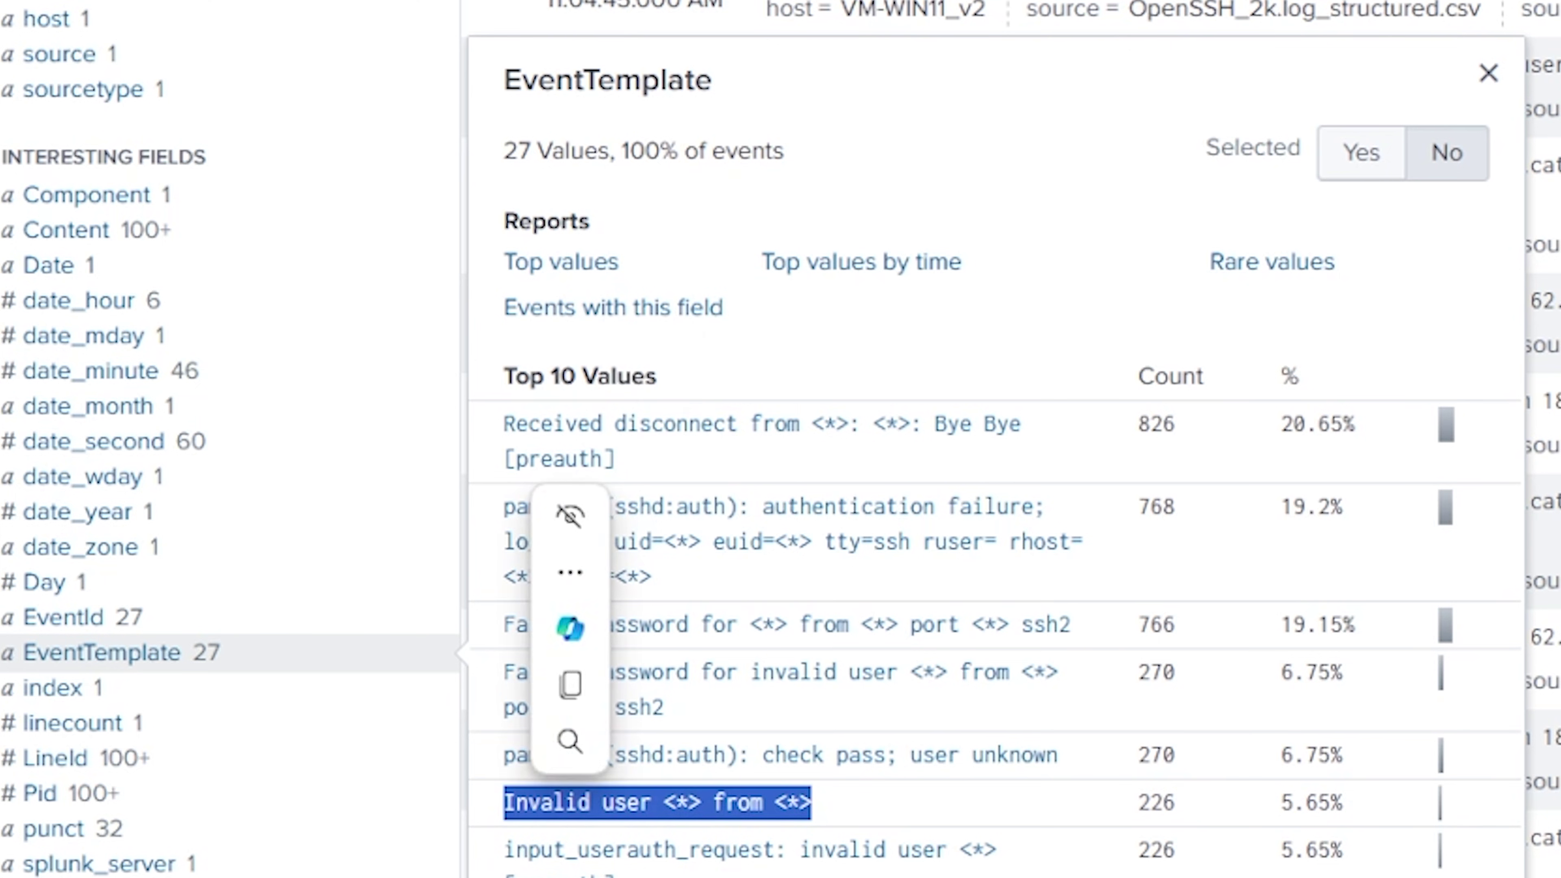
{"action": "left_click", "coordinate": [592, 799]}
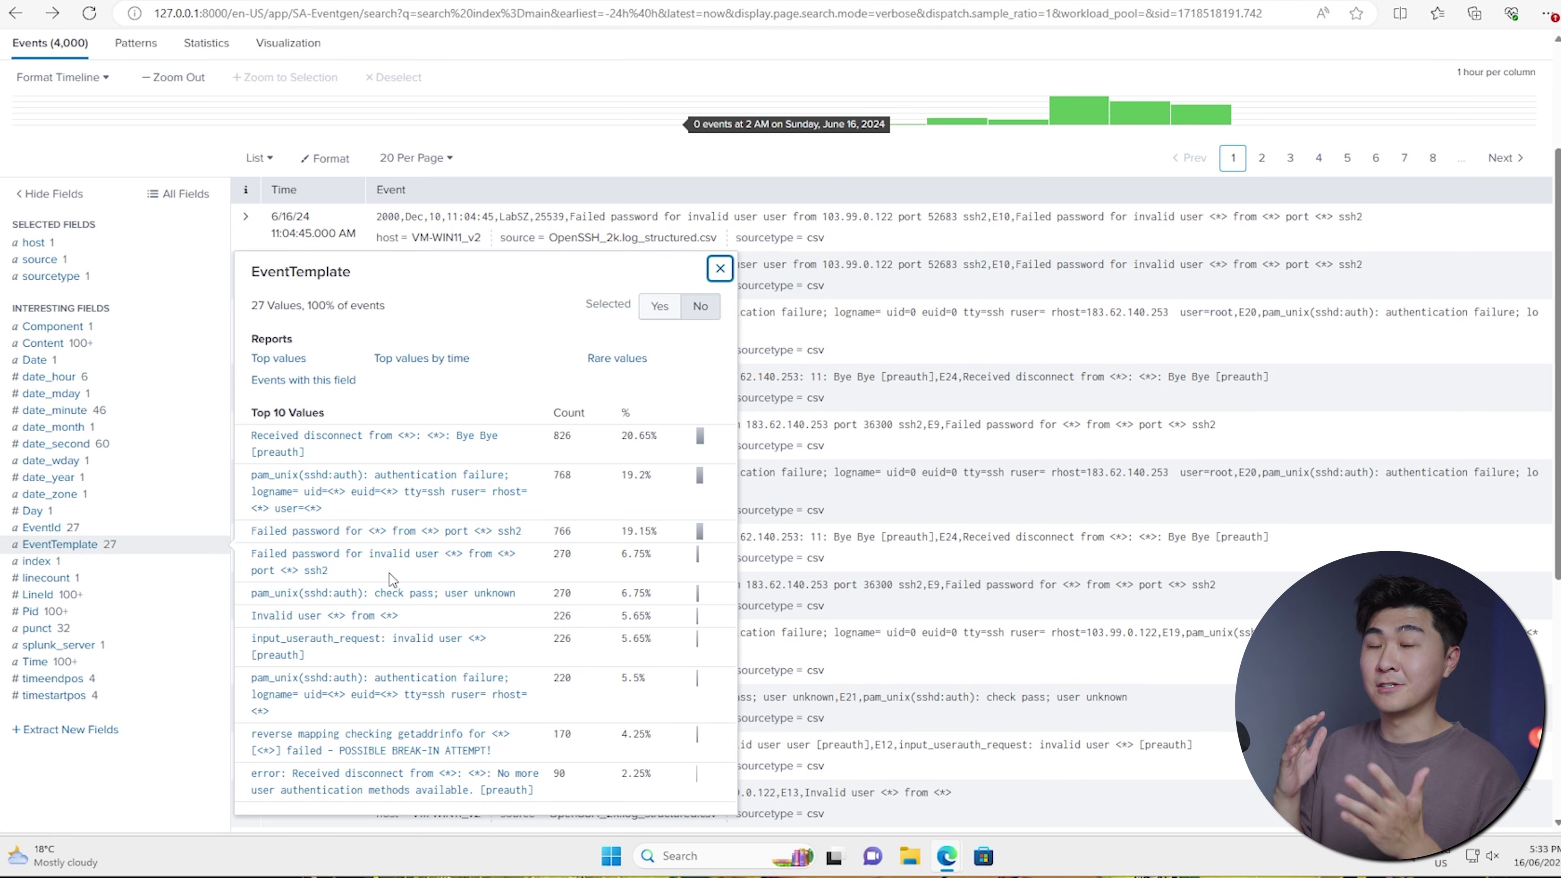
{"action": "scroll", "coordinate": [136, 584], "scroll_direction": "up", "scroll_amount": 1}
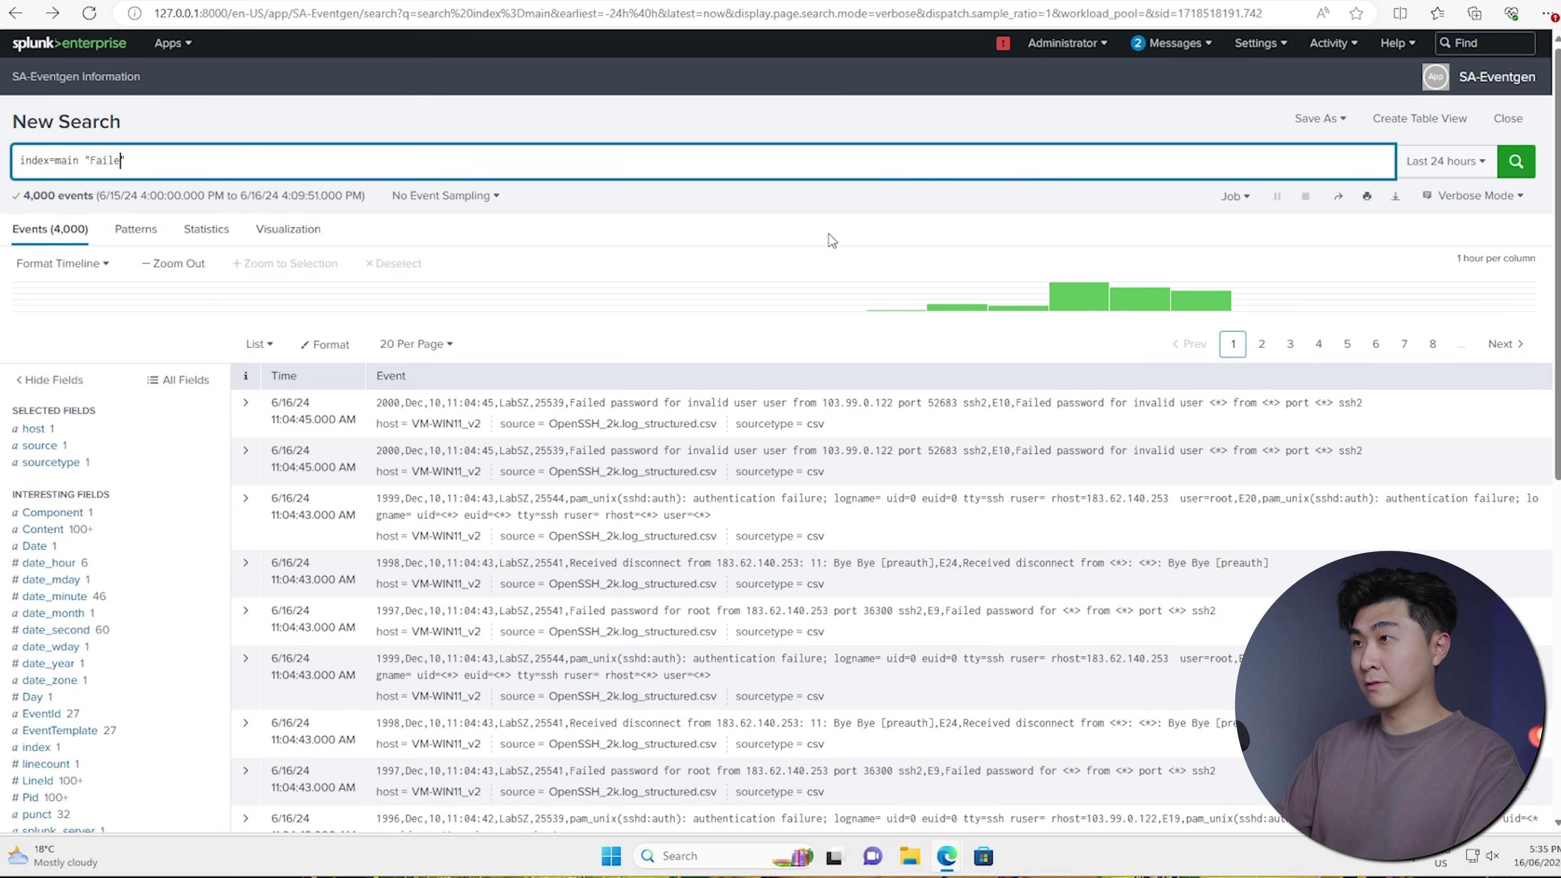
Run index=main "Failed password" and check EventTemplate's 3 values across the 1,040 events.
{"action": "type", "text": "password"}
{"action": "key", "text": "Return"}
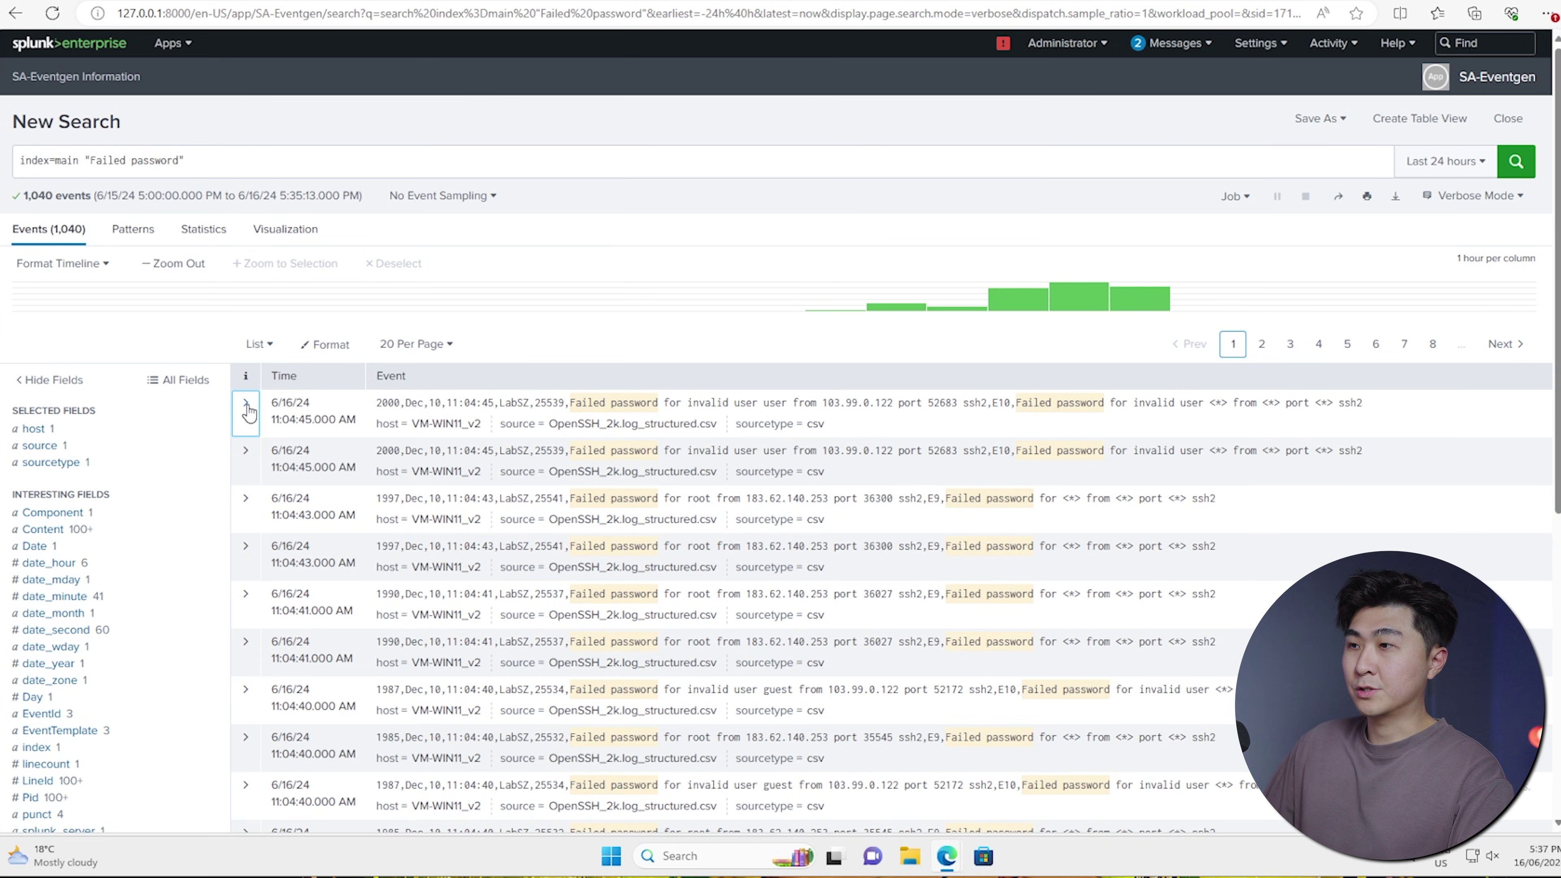
{"action": "scroll", "coordinate": [105, 301], "scroll_direction": "down", "scroll_amount": 4}
{"action": "scroll", "coordinate": [106, 309], "scroll_direction": "up", "scroll_amount": 2}
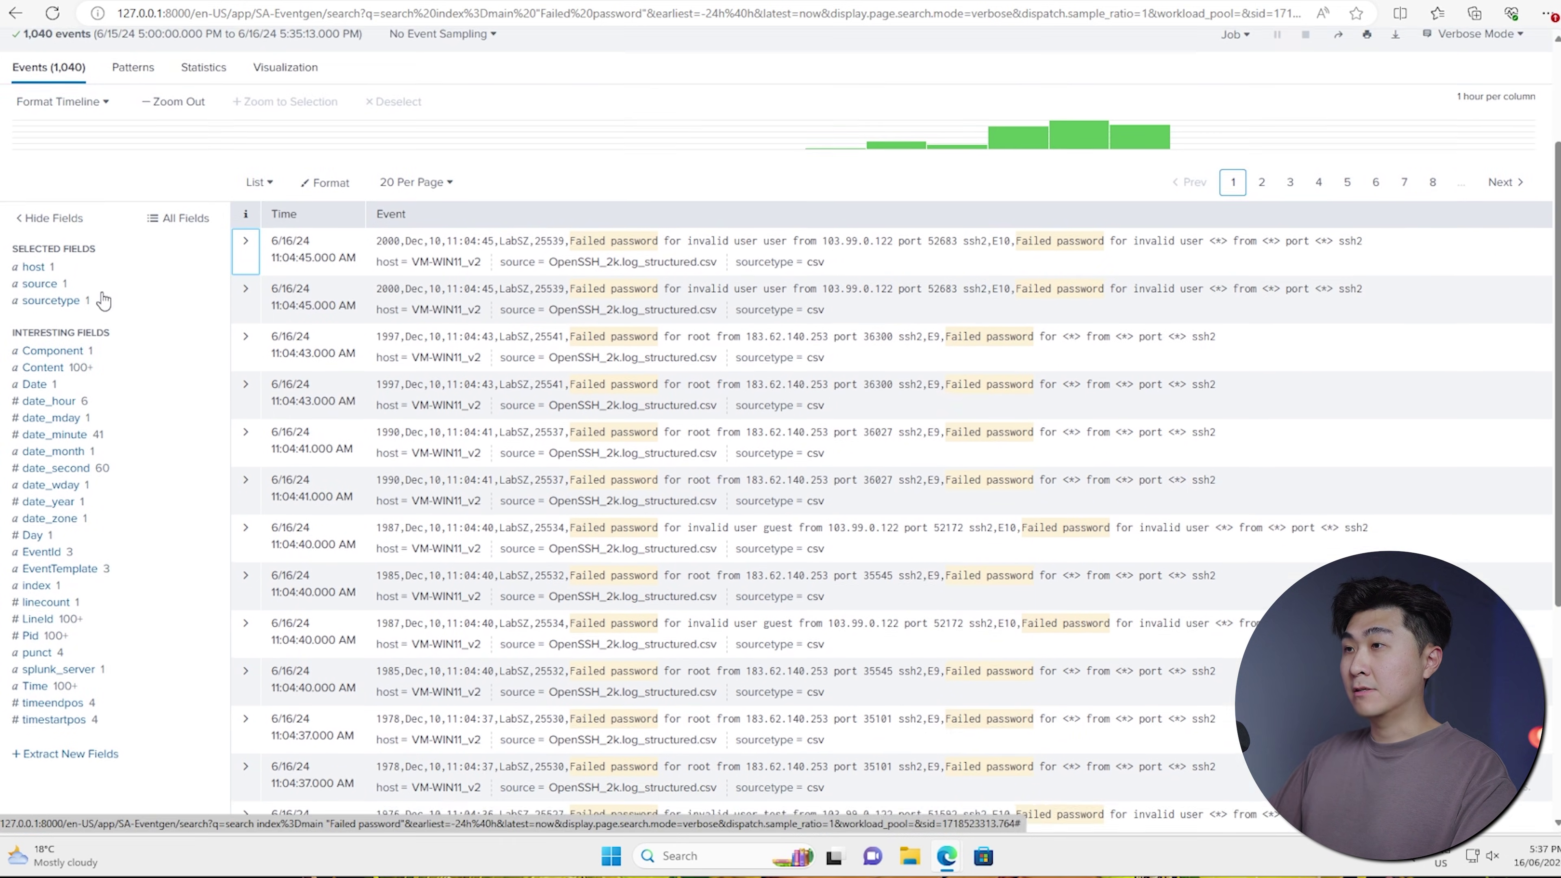
{"action": "scroll", "coordinate": [106, 310], "scroll_direction": "down", "scroll_amount": 2}
{"action": "left_click_drag", "start_coordinate": [110, 254], "coordinate": [38, 262]}
{"action": "left_click", "coordinate": [59, 489]}
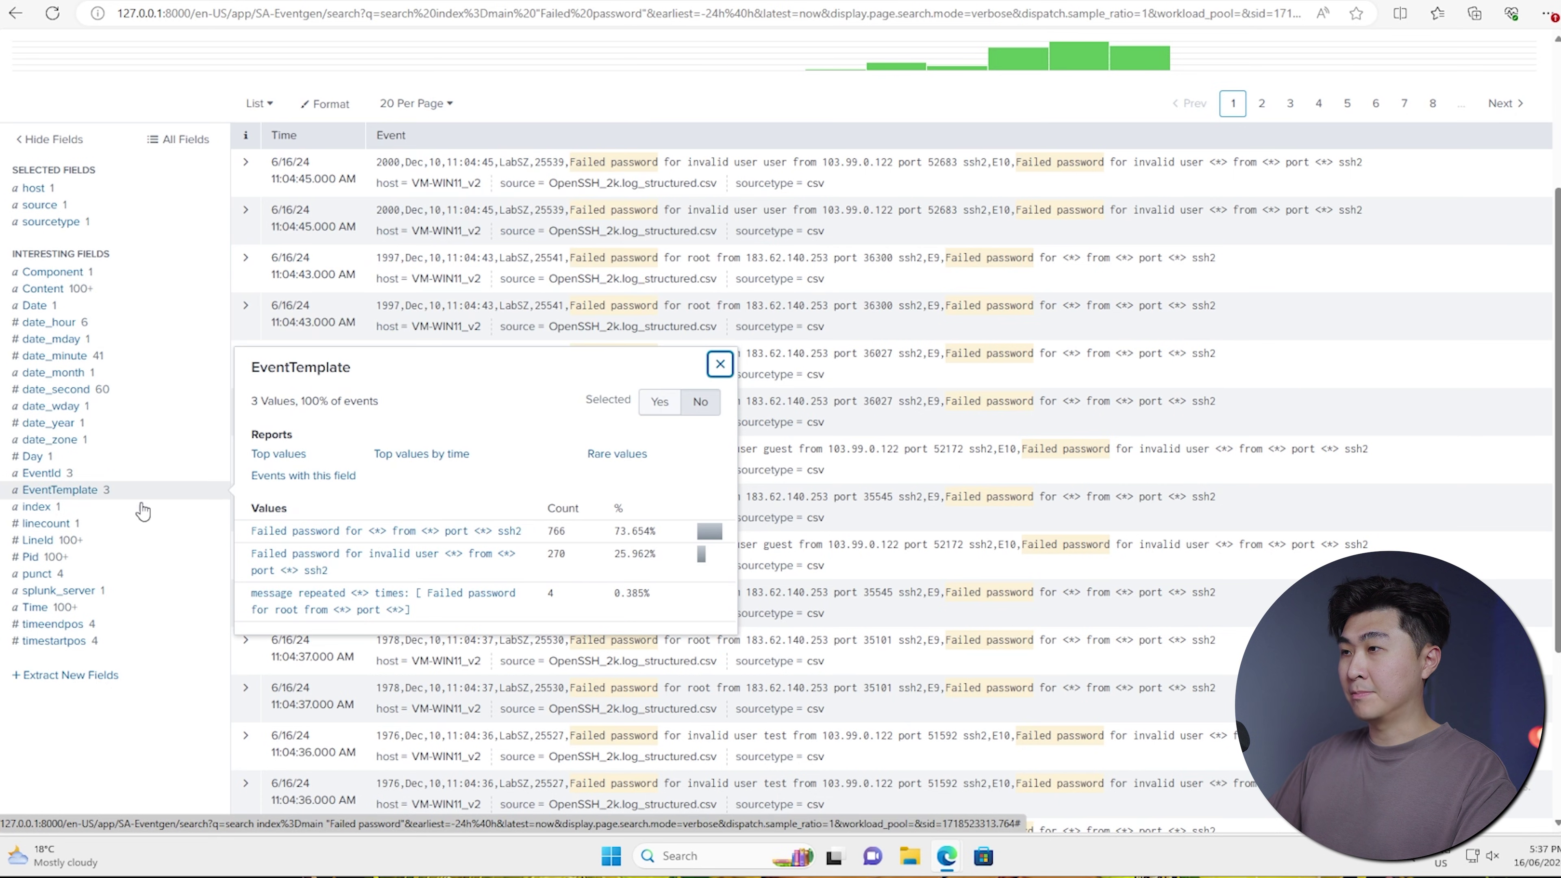
{"action": "left_click_drag", "start_coordinate": [250, 530], "coordinate": [354, 545]}
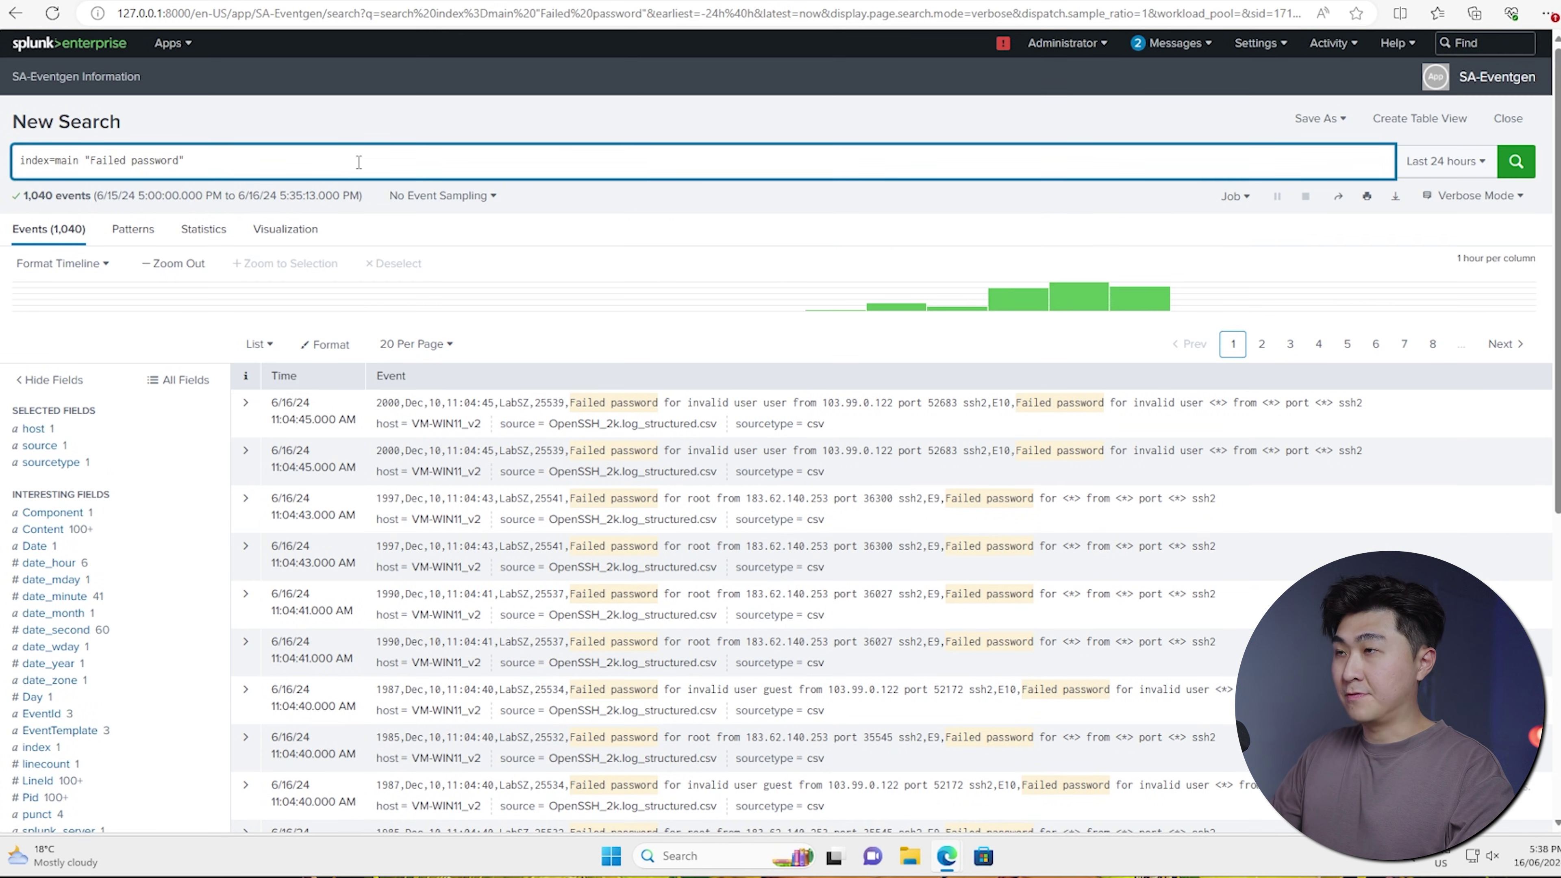
Append | table _time Content EventTemplate on a new line and run the search.
{"action": "key", "text": "shift+Return"}
{"action": "type", "text": "| tabl"}
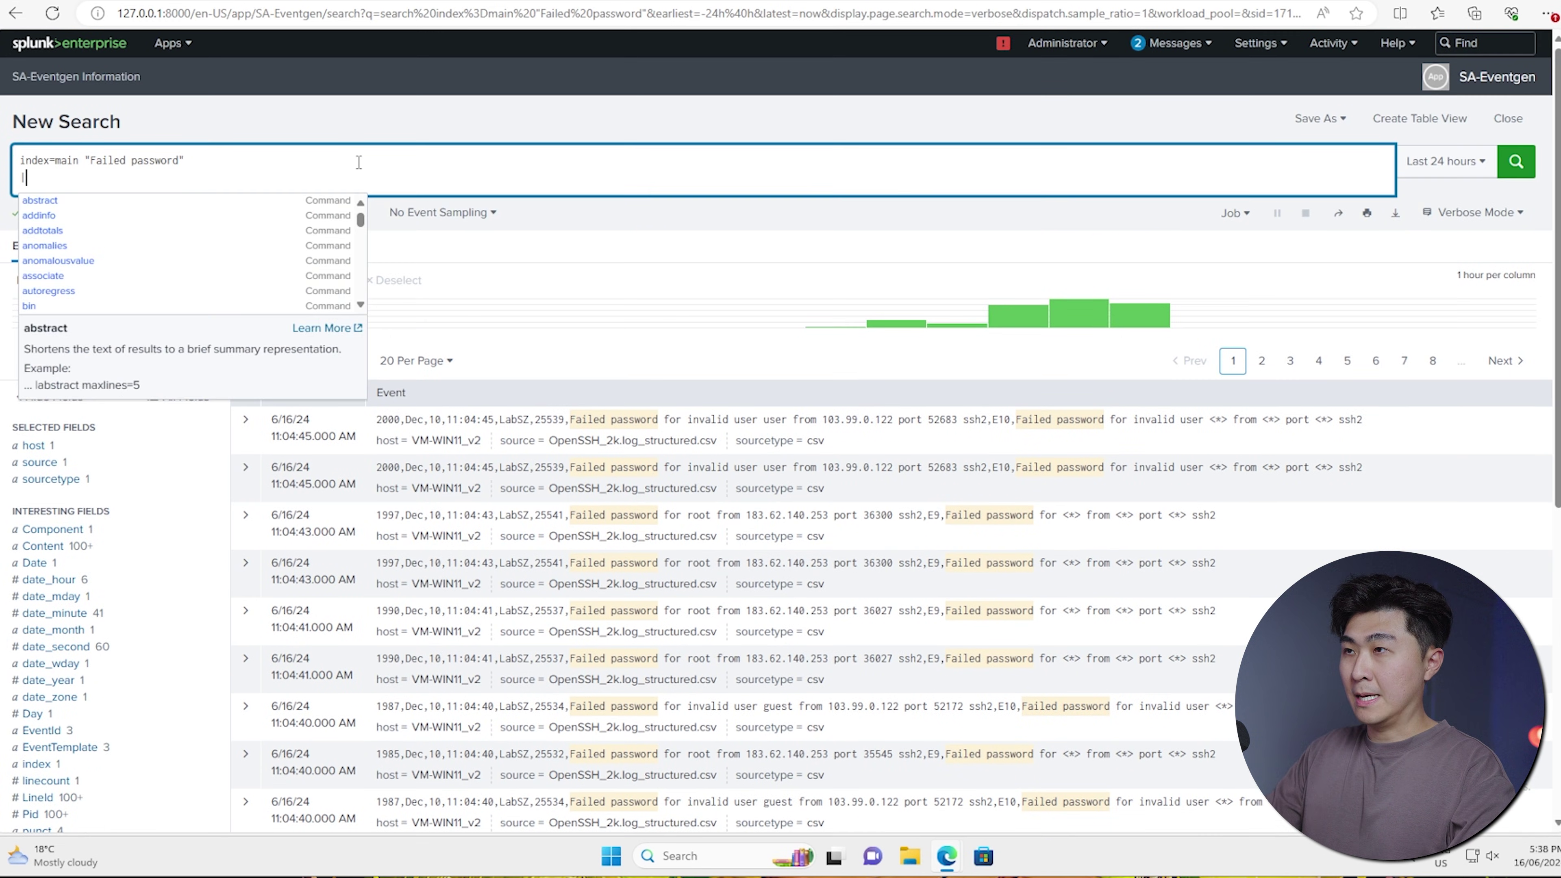
{"action": "type", "text": "e "}
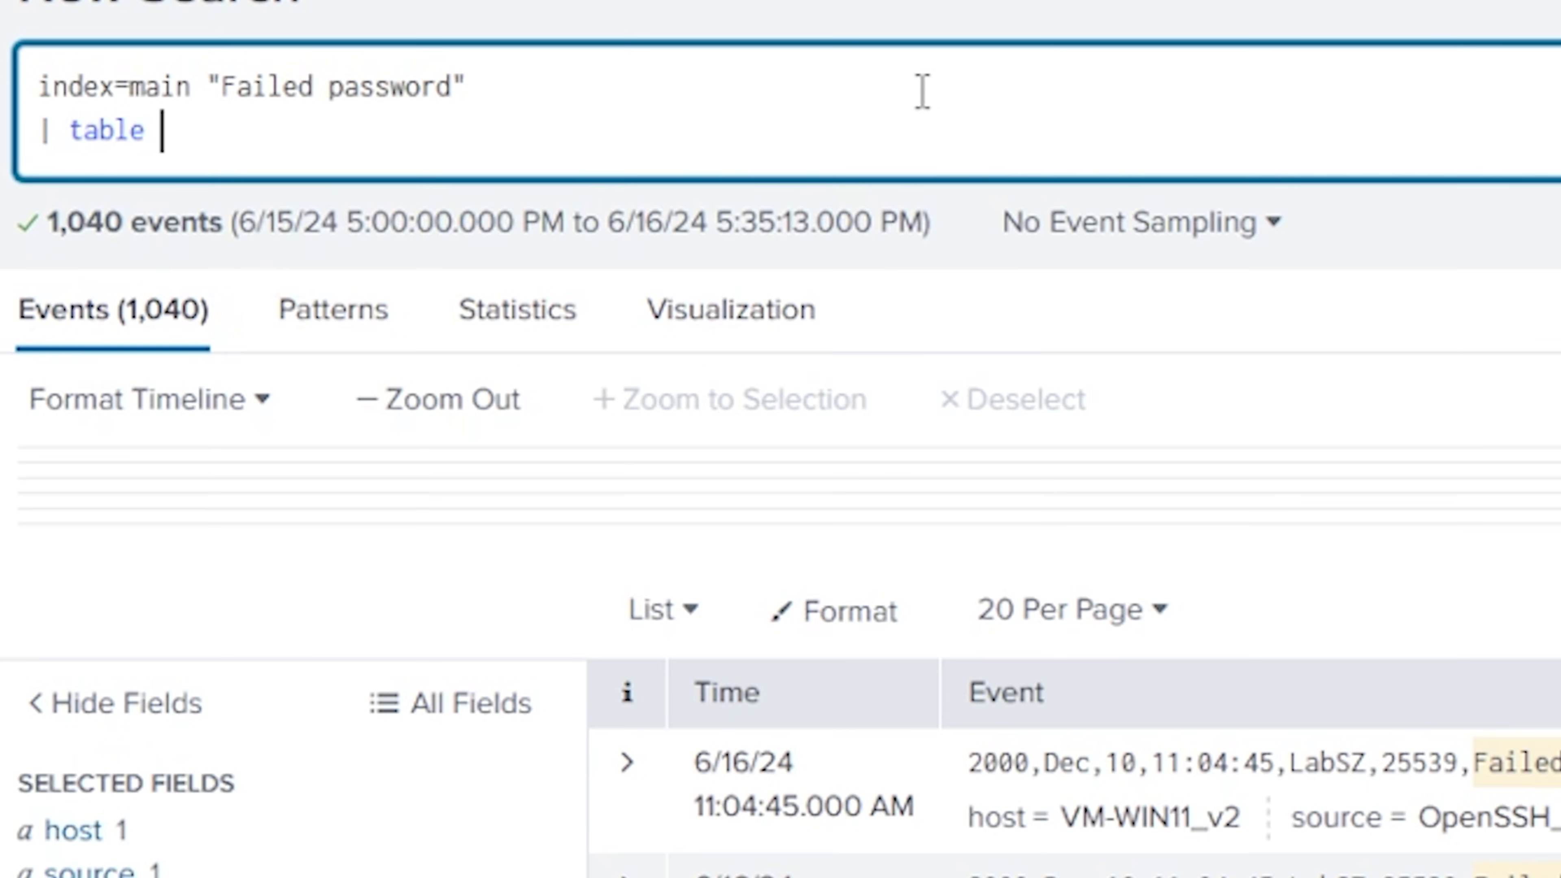
{"action": "type", "text": "_time"}
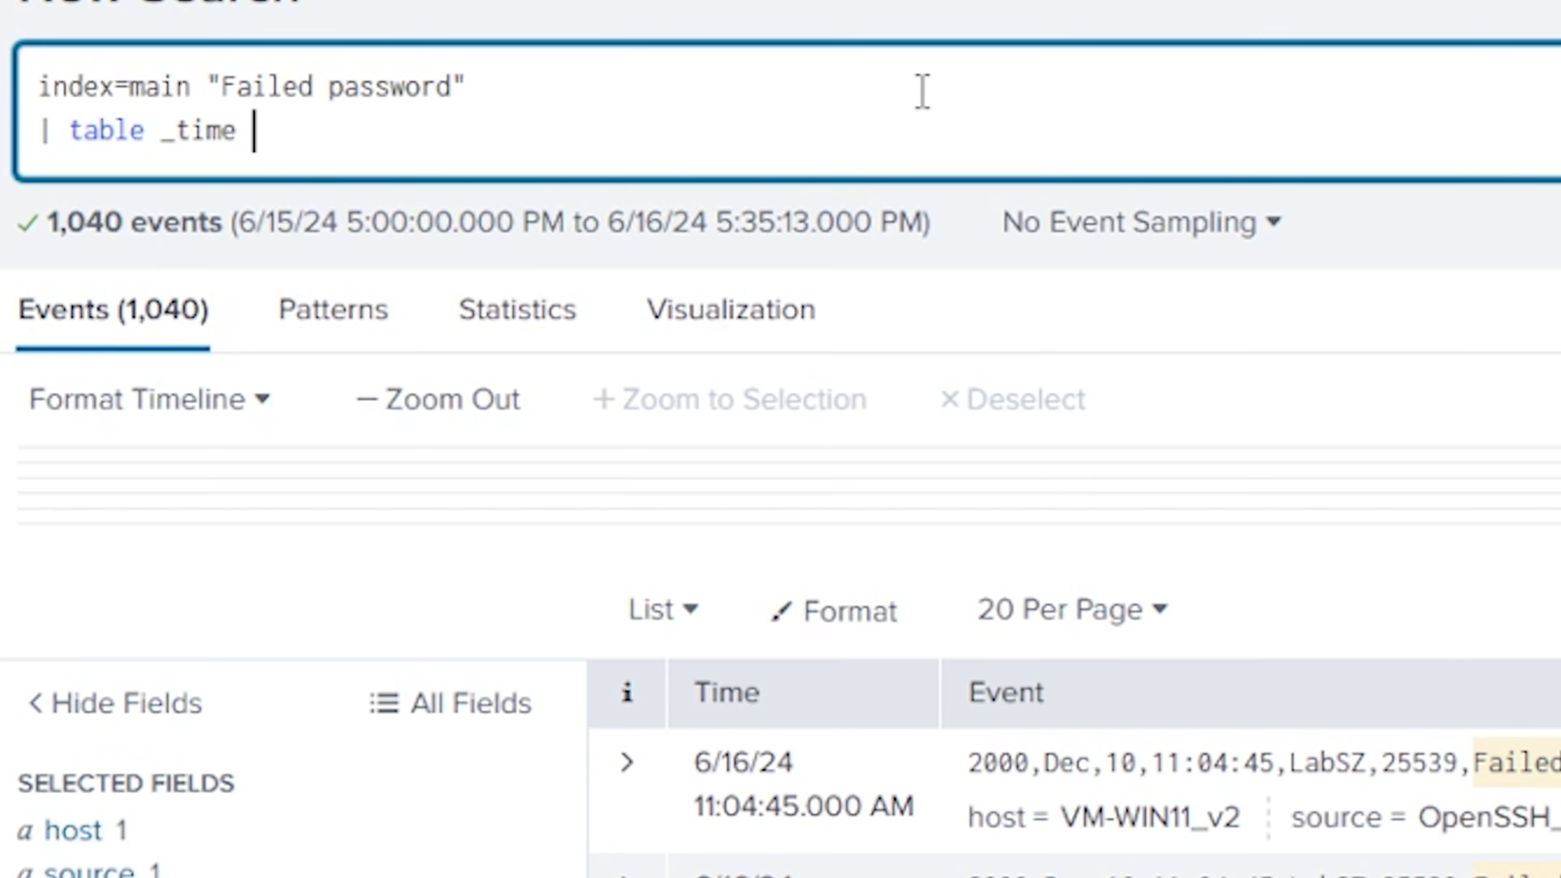
{"action": "left_click_drag", "start_coordinate": [824, 692], "coordinate": [703, 701]}
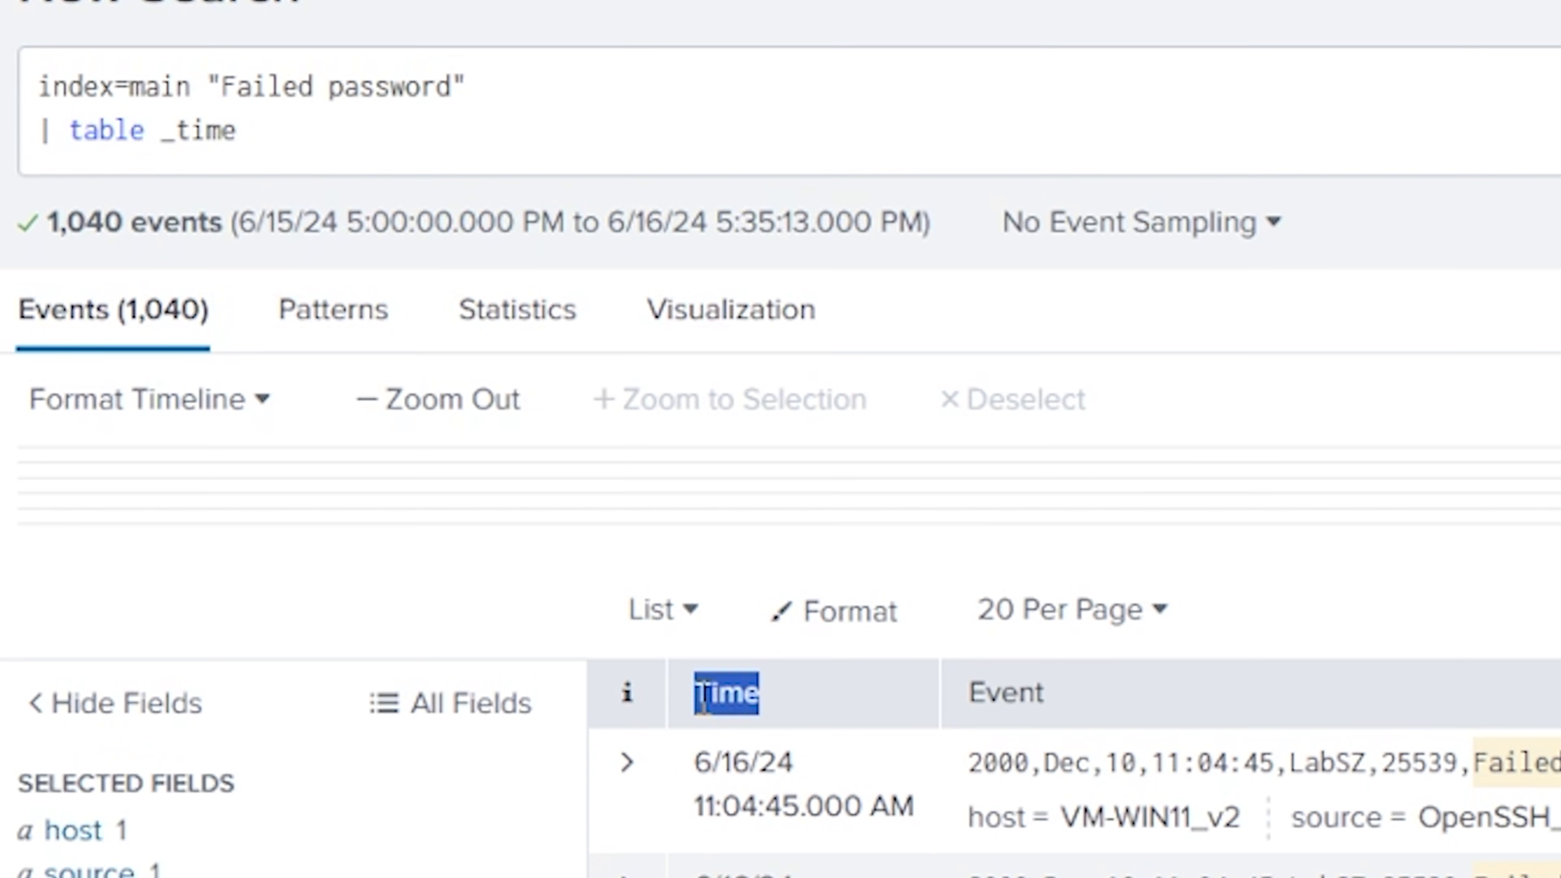
{"action": "left_click", "coordinate": [365, 132]}
{"action": "type", "text": "Conten"}
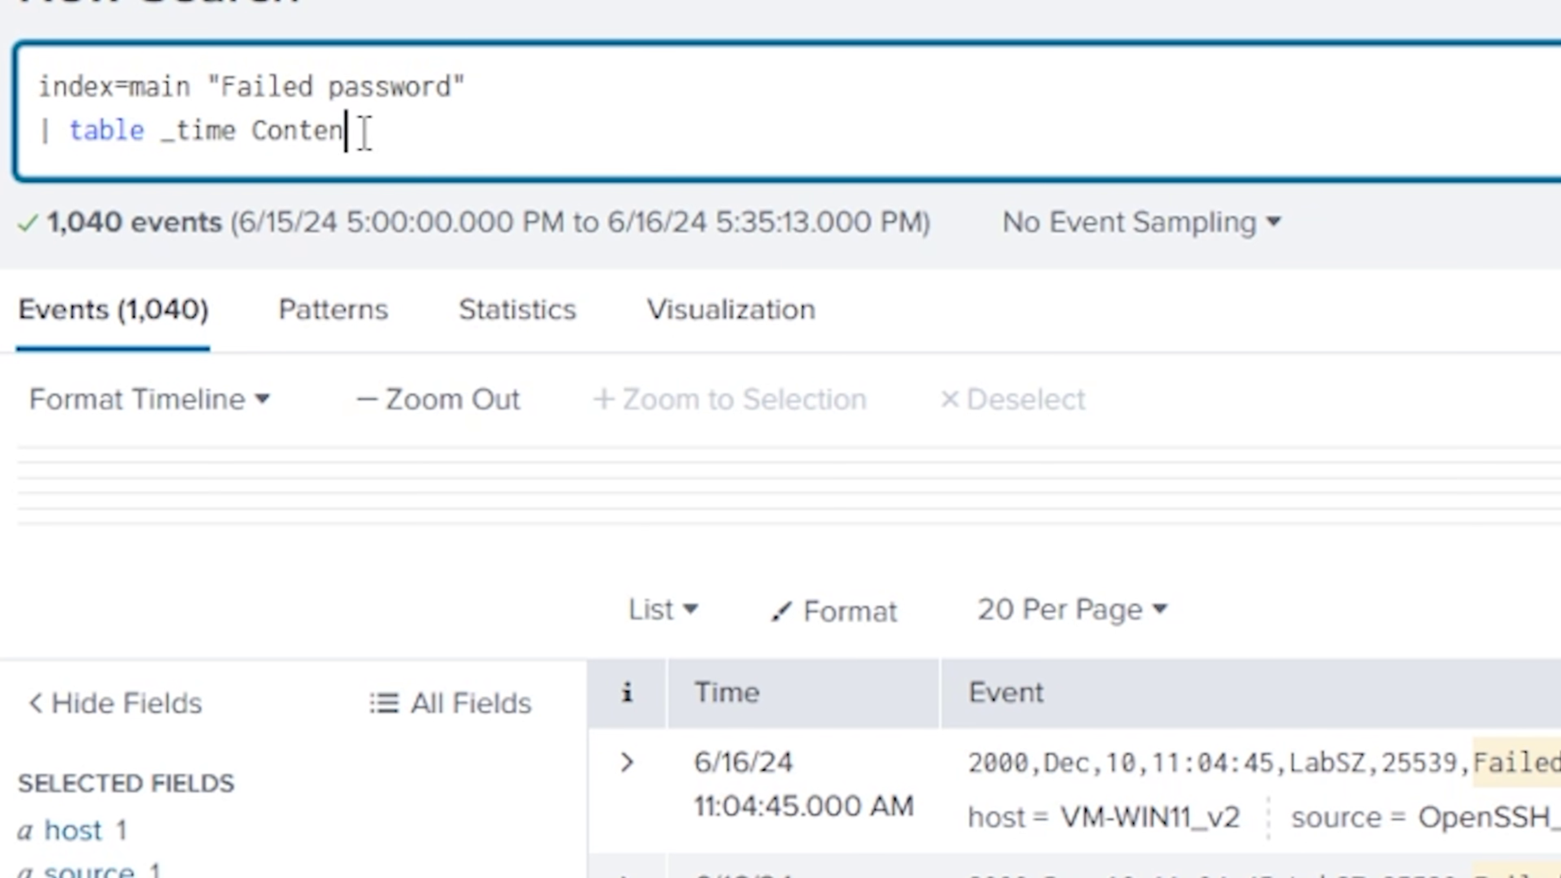
{"action": "type", "text": "t EventTemplate"}
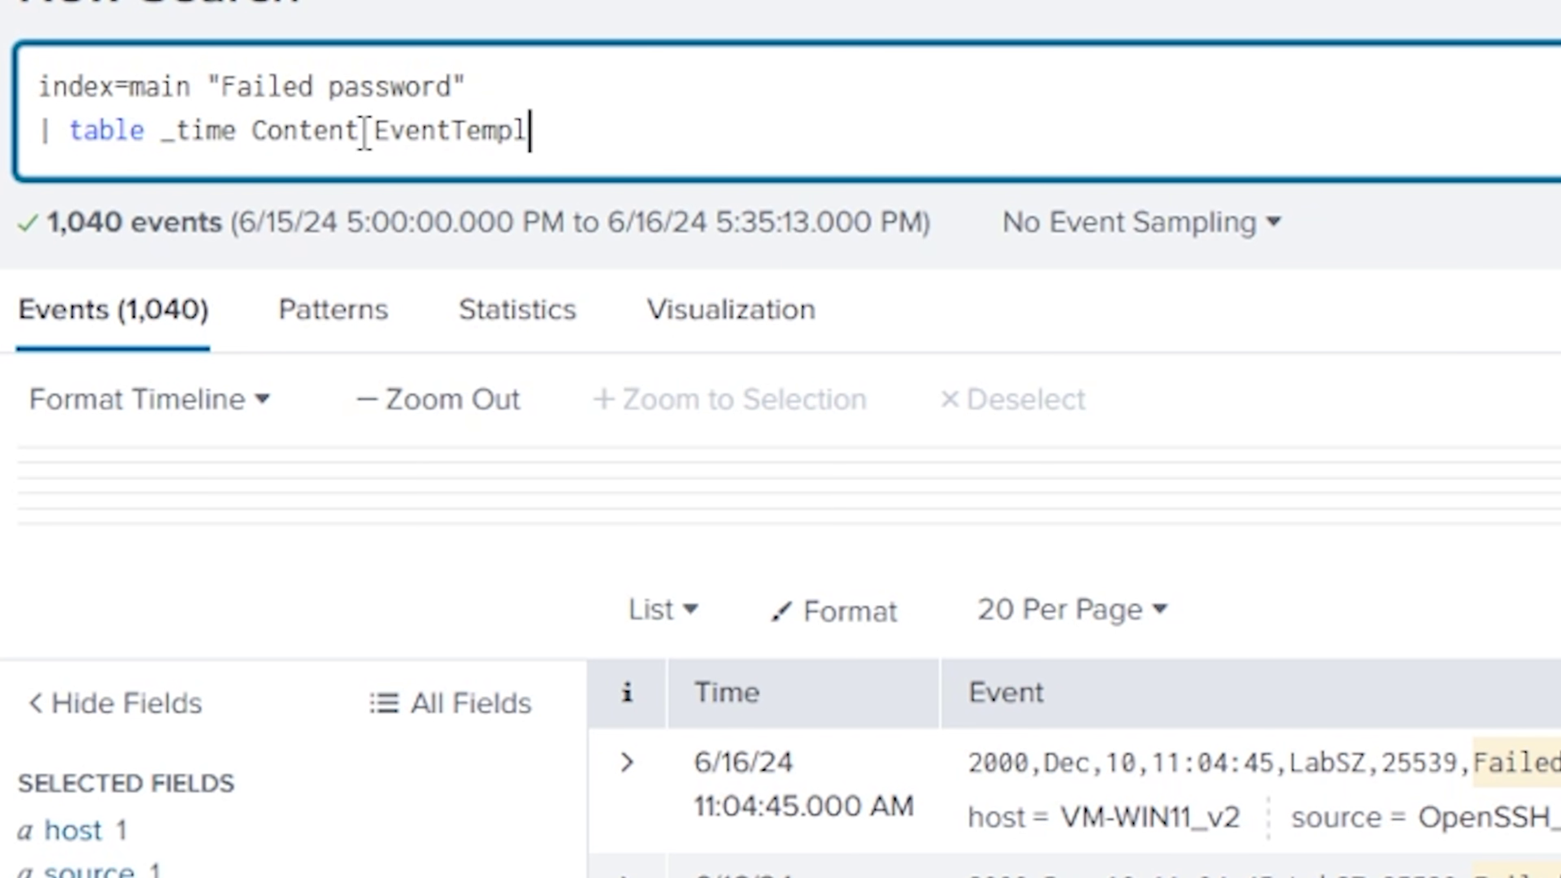
{"action": "key", "text": "Return"}
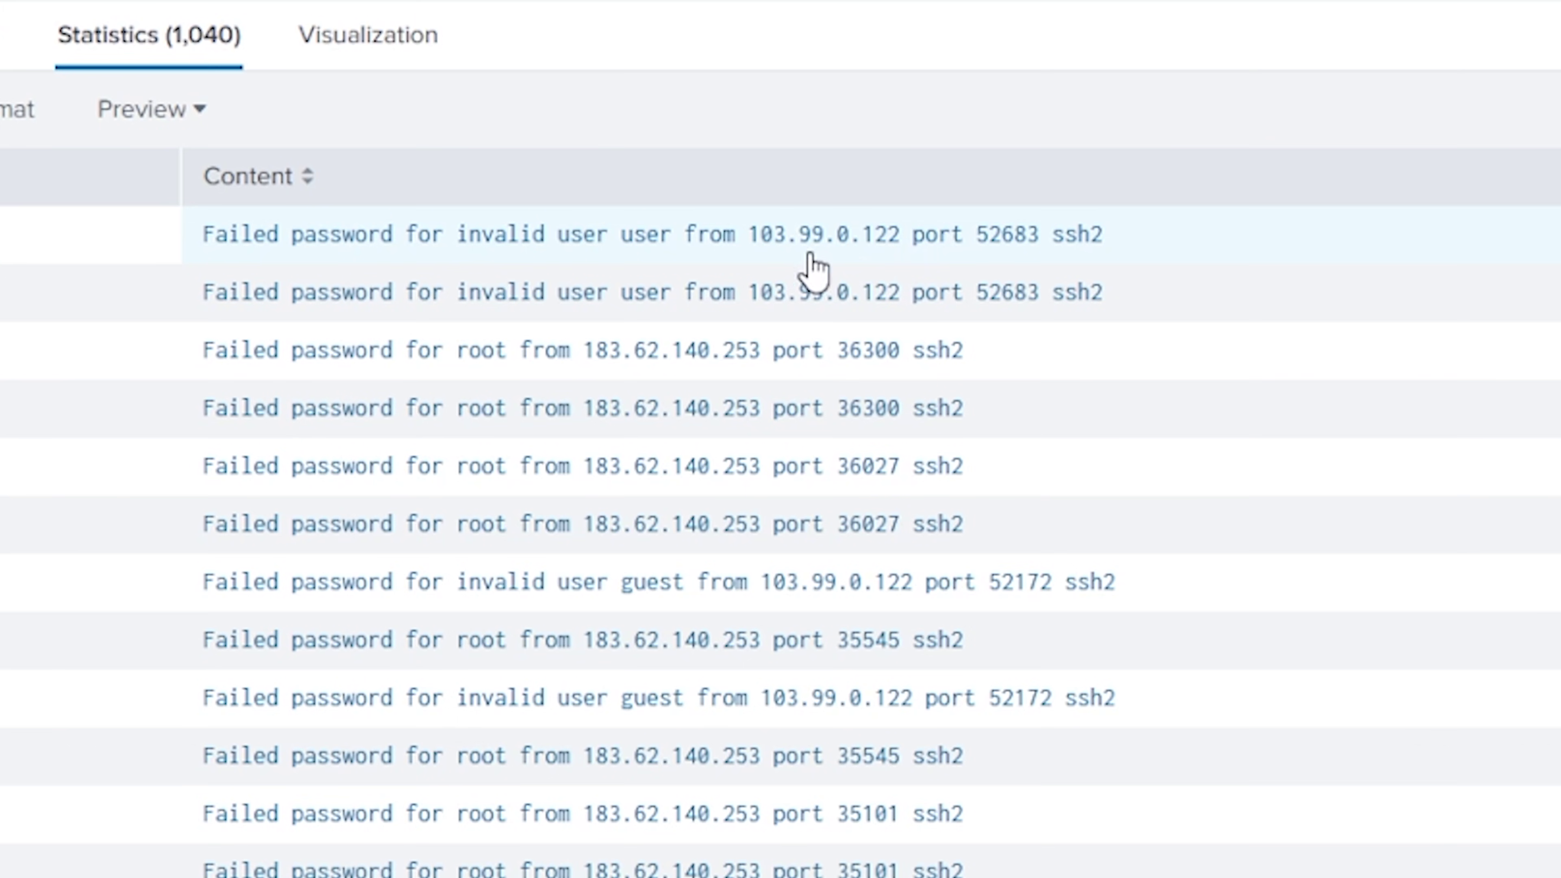
Point out the first row's IP address and port, and their placeholders in the template.
{"action": "left_click_drag", "start_coordinate": [335, 256], "coordinate": [395, 257]}
{"action": "left_click_drag", "start_coordinate": [854, 245], "coordinate": [1027, 246]}
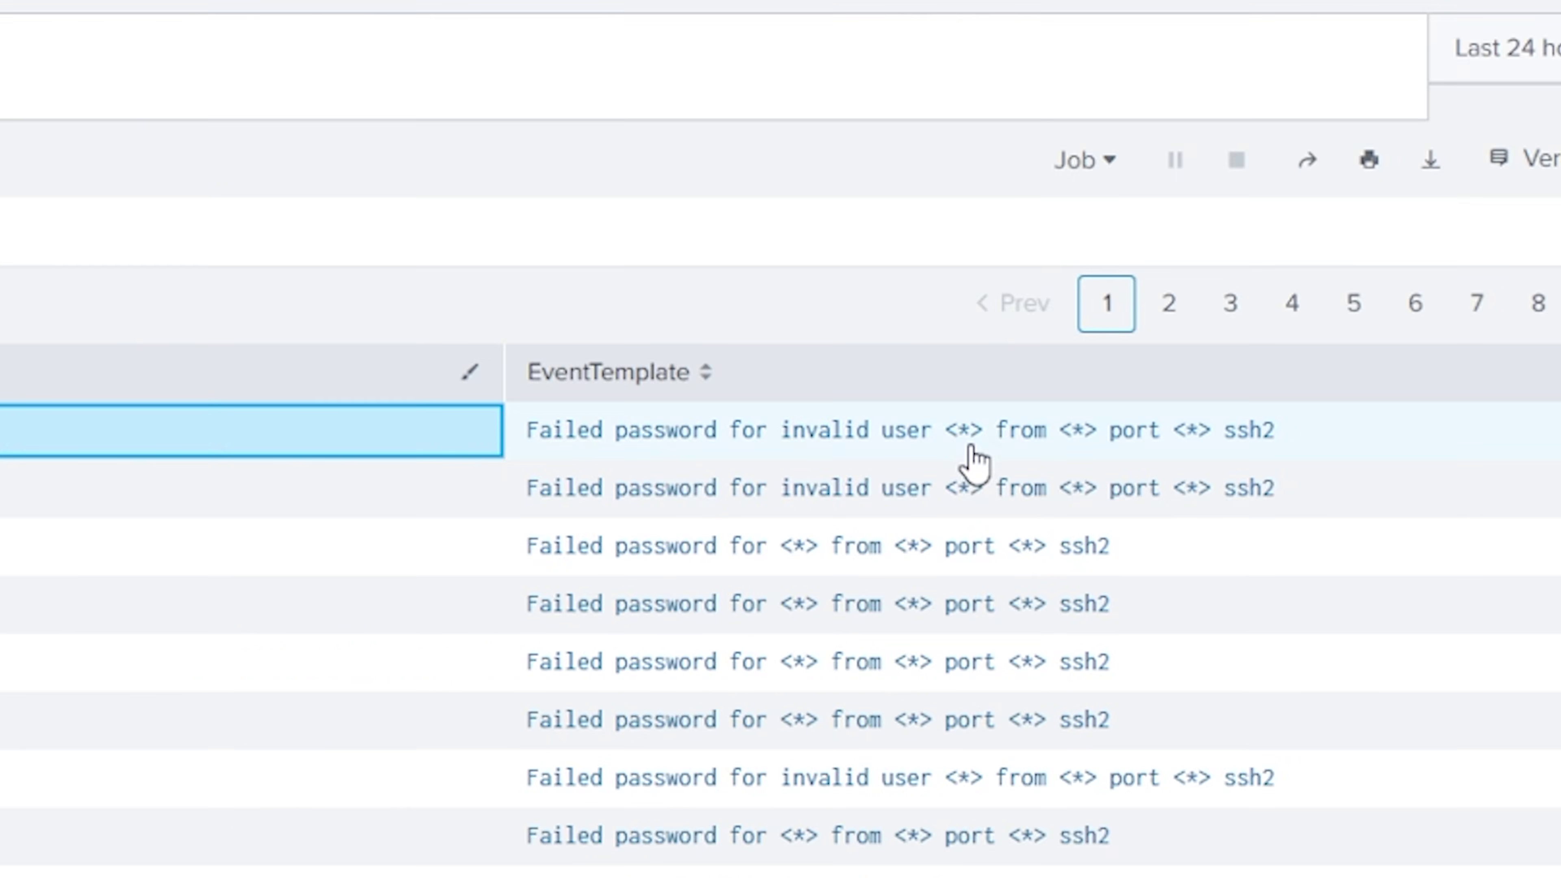
{"action": "left_click_drag", "start_coordinate": [933, 431], "coordinate": [986, 443]}
{"action": "left_click", "coordinate": [1187, 446]}
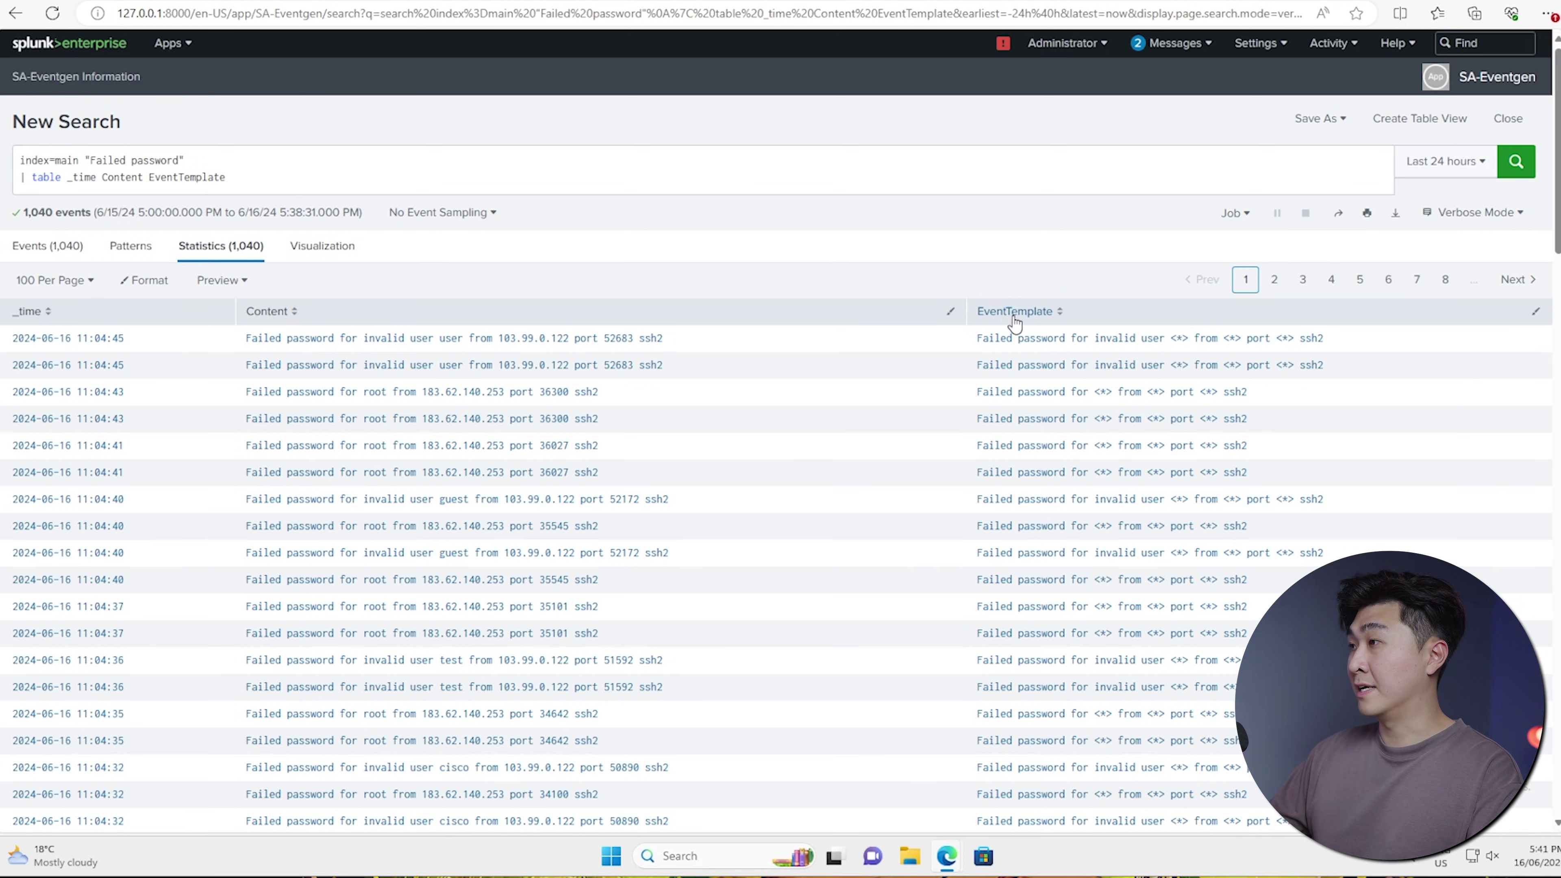
Remove EventTemplate from the table command and rerun, leaving _time and Content.
{"action": "double_click", "coordinate": [207, 183]}
{"action": "key", "text": "BackSpace"}
{"action": "key", "text": "BackSpace"}
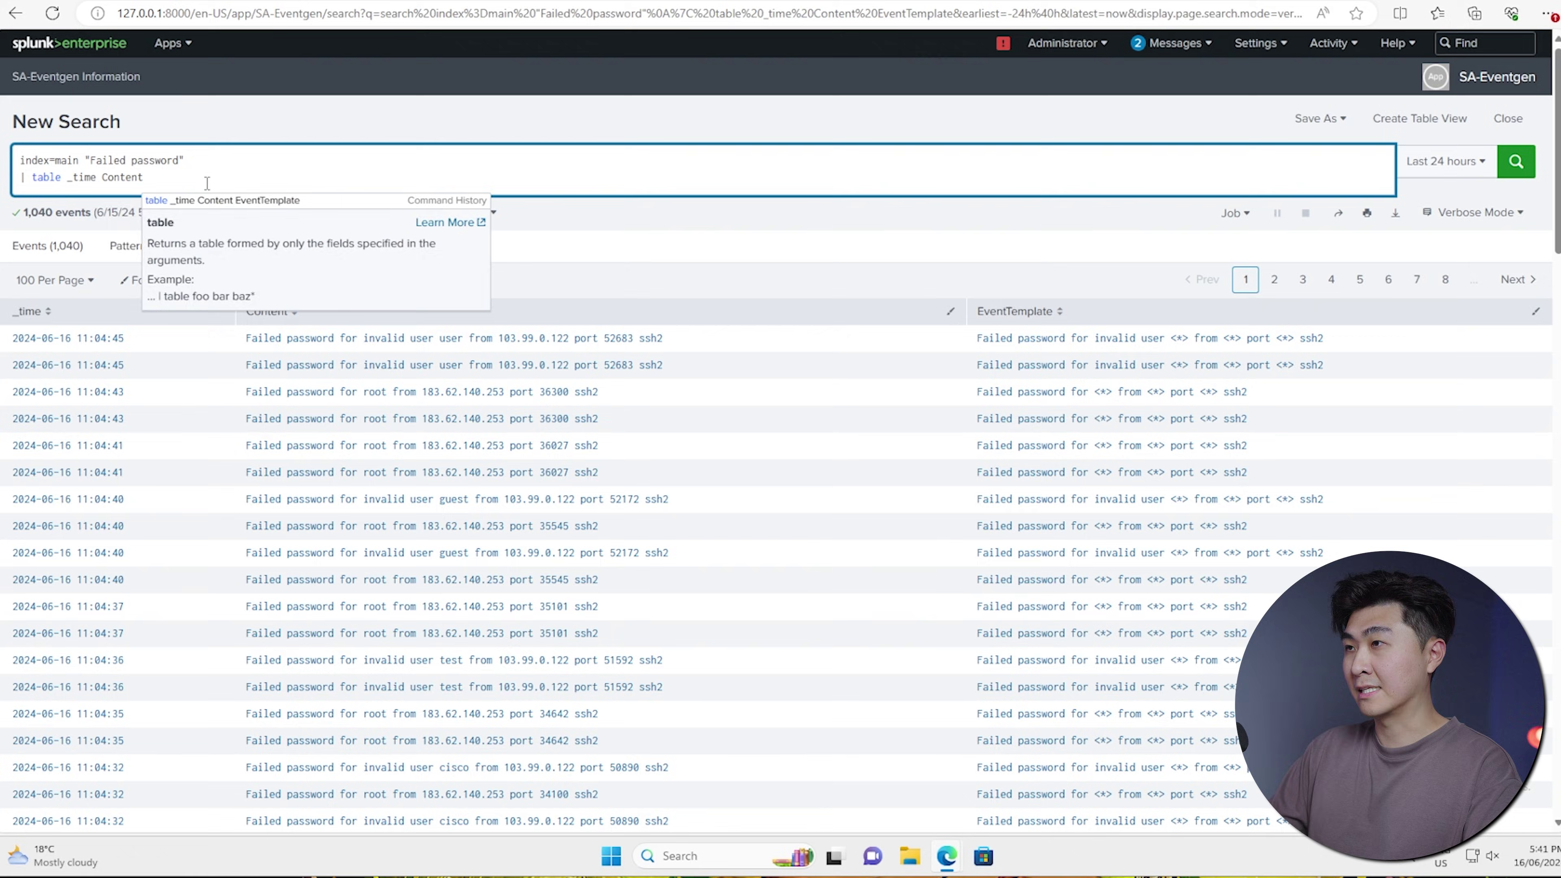
{"action": "key", "text": "Return"}
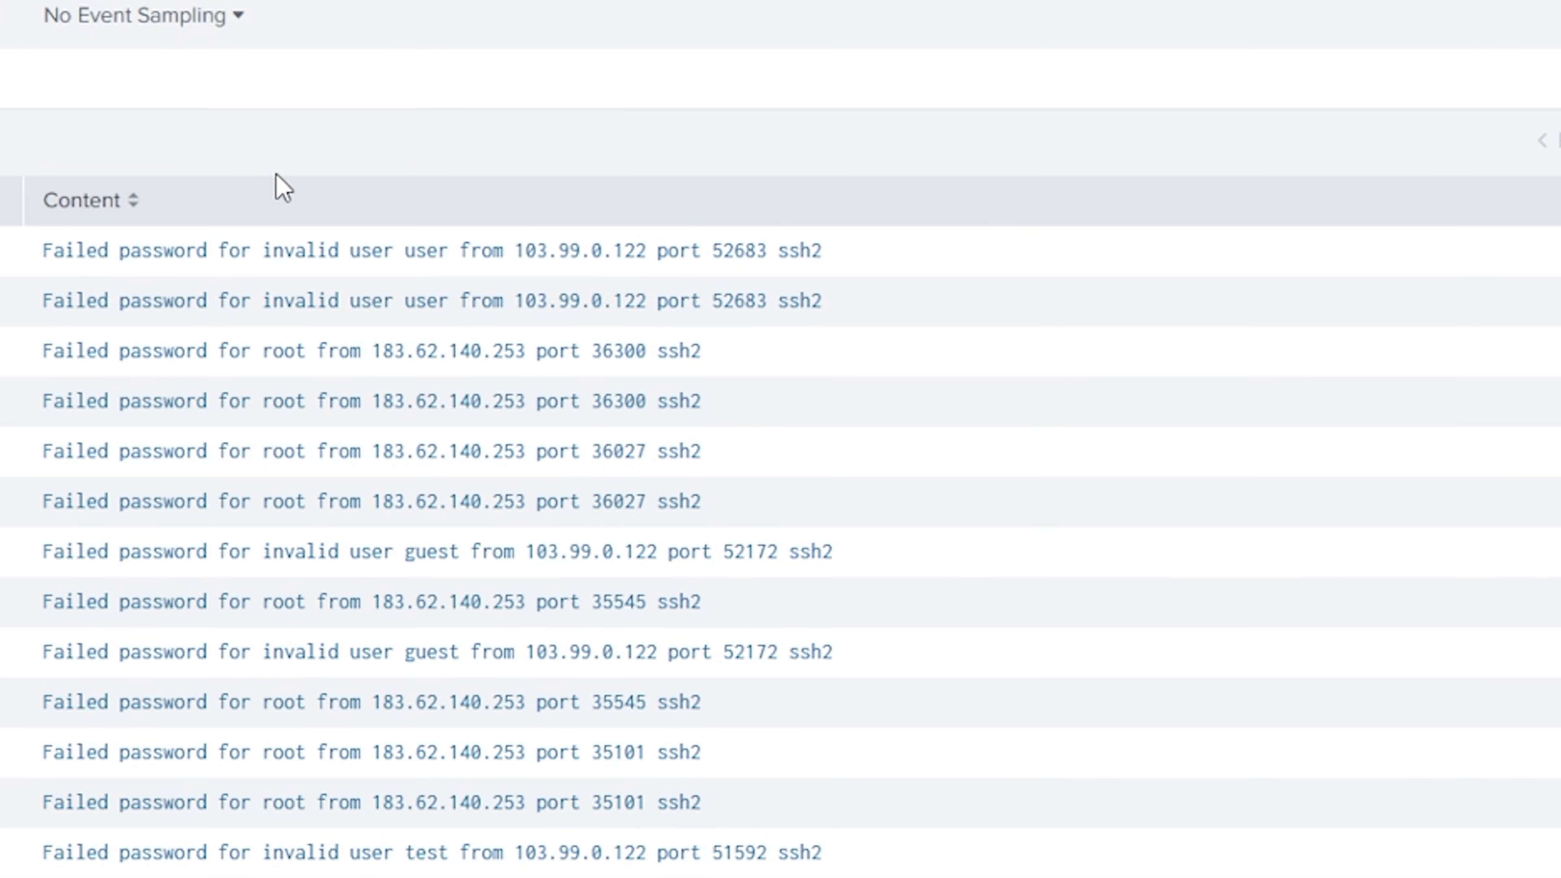
{"action": "left_click_drag", "start_coordinate": [264, 251], "coordinate": [397, 268]}
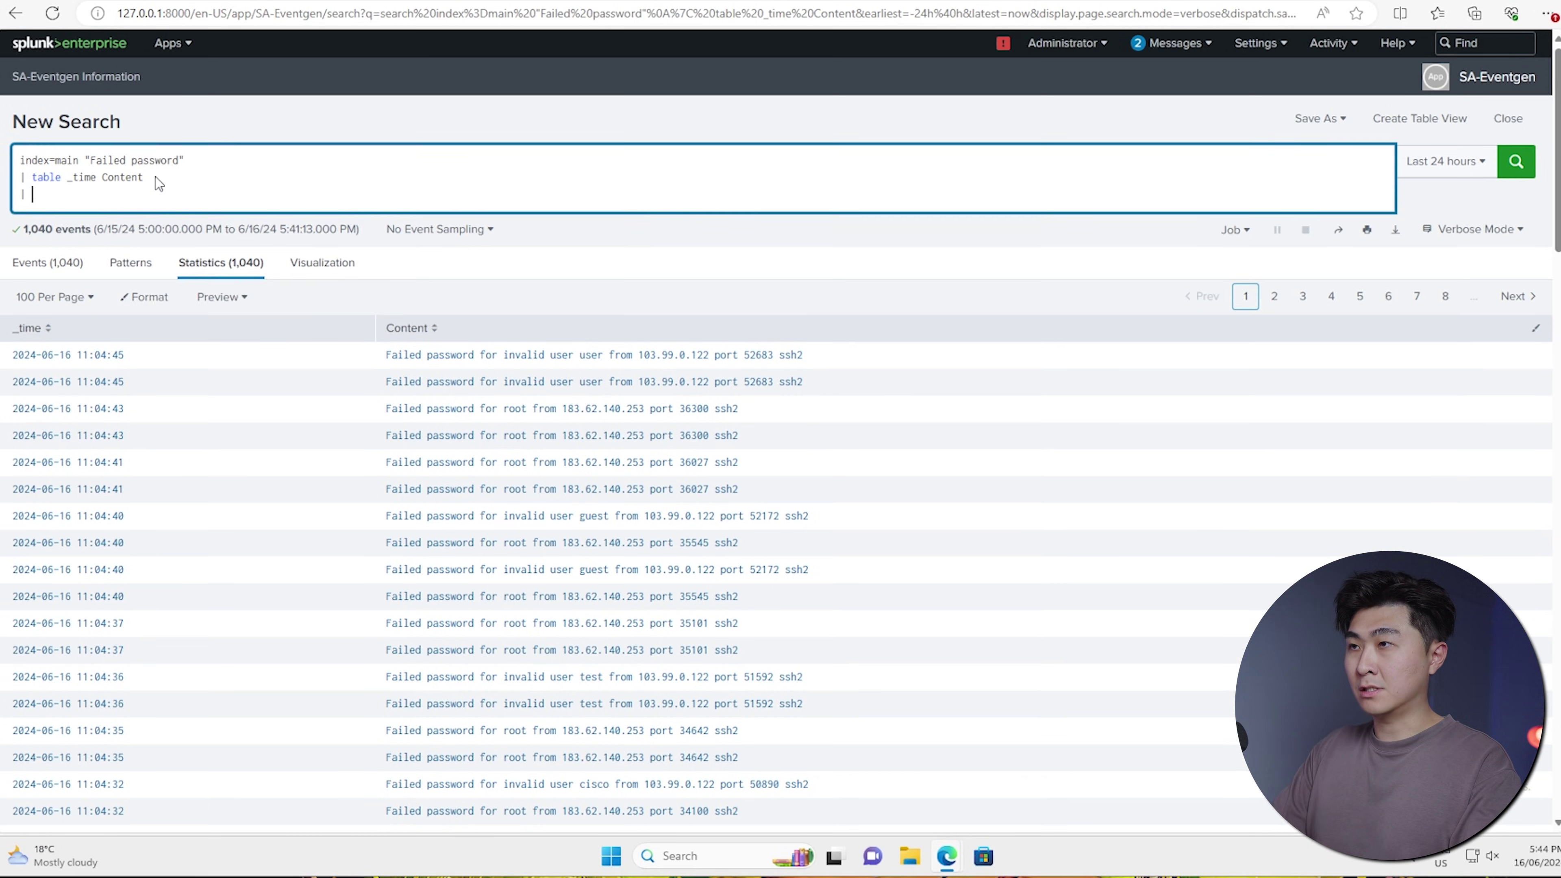
Add | search Content != *Invalid* to exclude invalid-user attempts, leaving 770 rows.
{"action": "type", "text": "sear"}
{"action": "type", "text": "ch "}
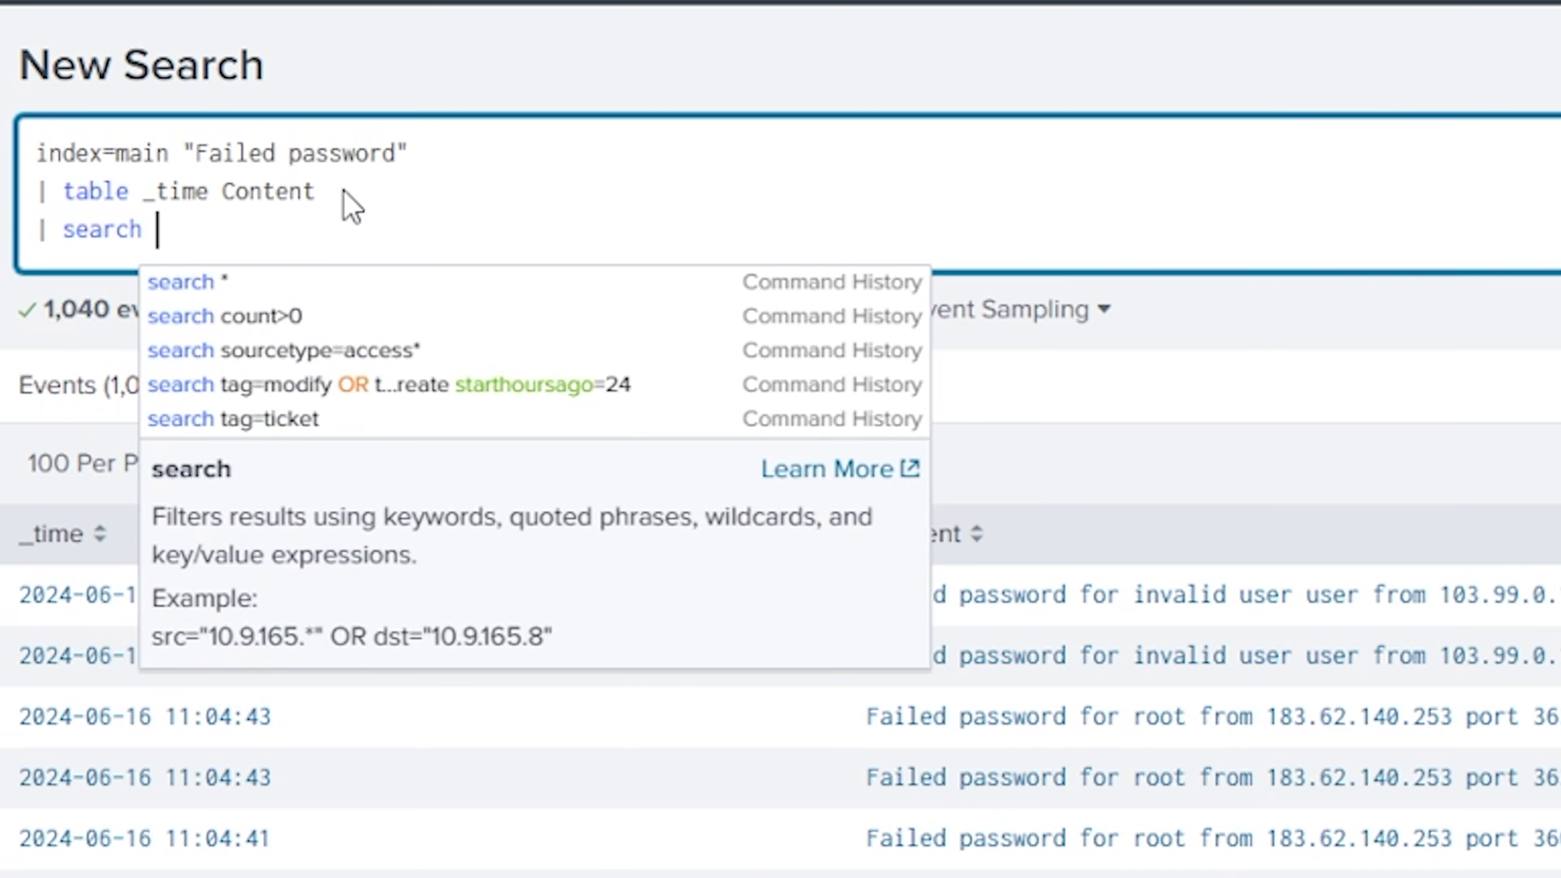
{"action": "type", "text": "Content !="}
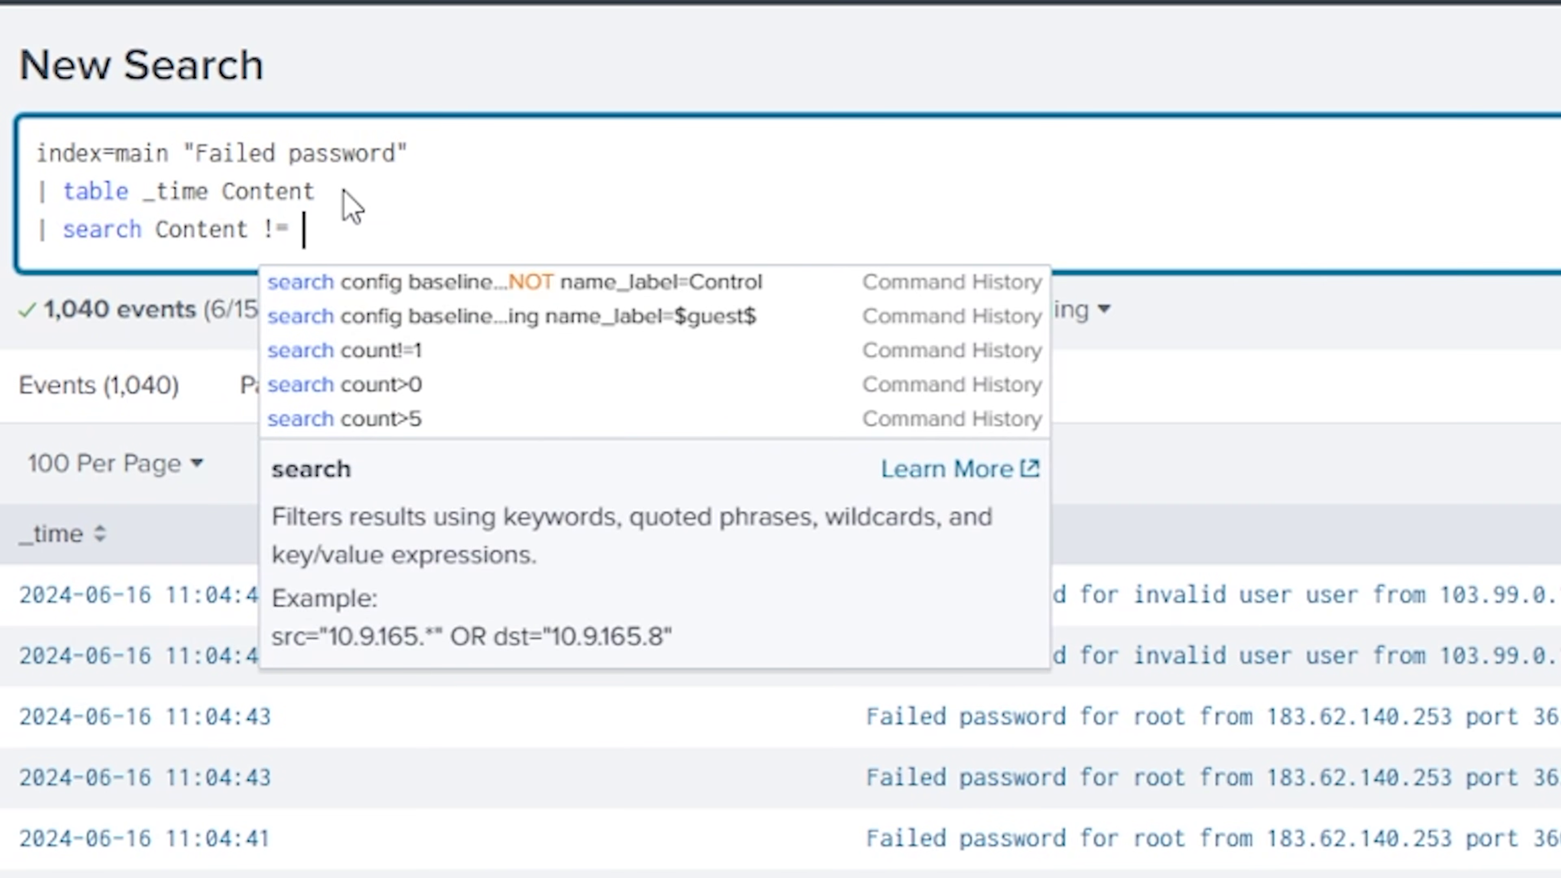
{"action": "key", "text": "Escape"}
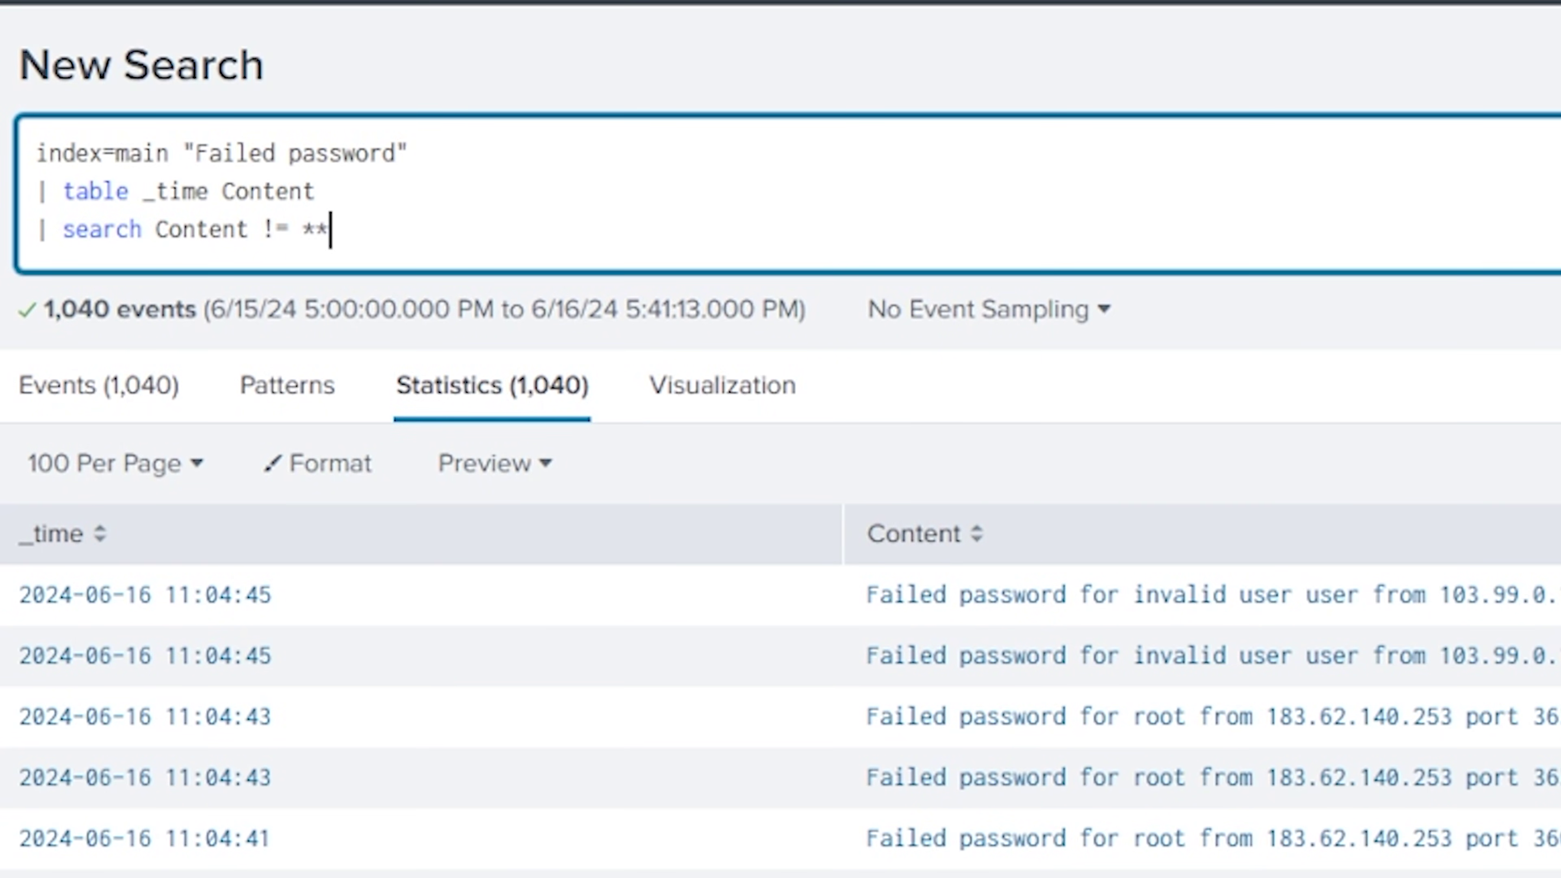
{"action": "type", "text": "= *Invalid"}
{"action": "key", "text": "Return"}
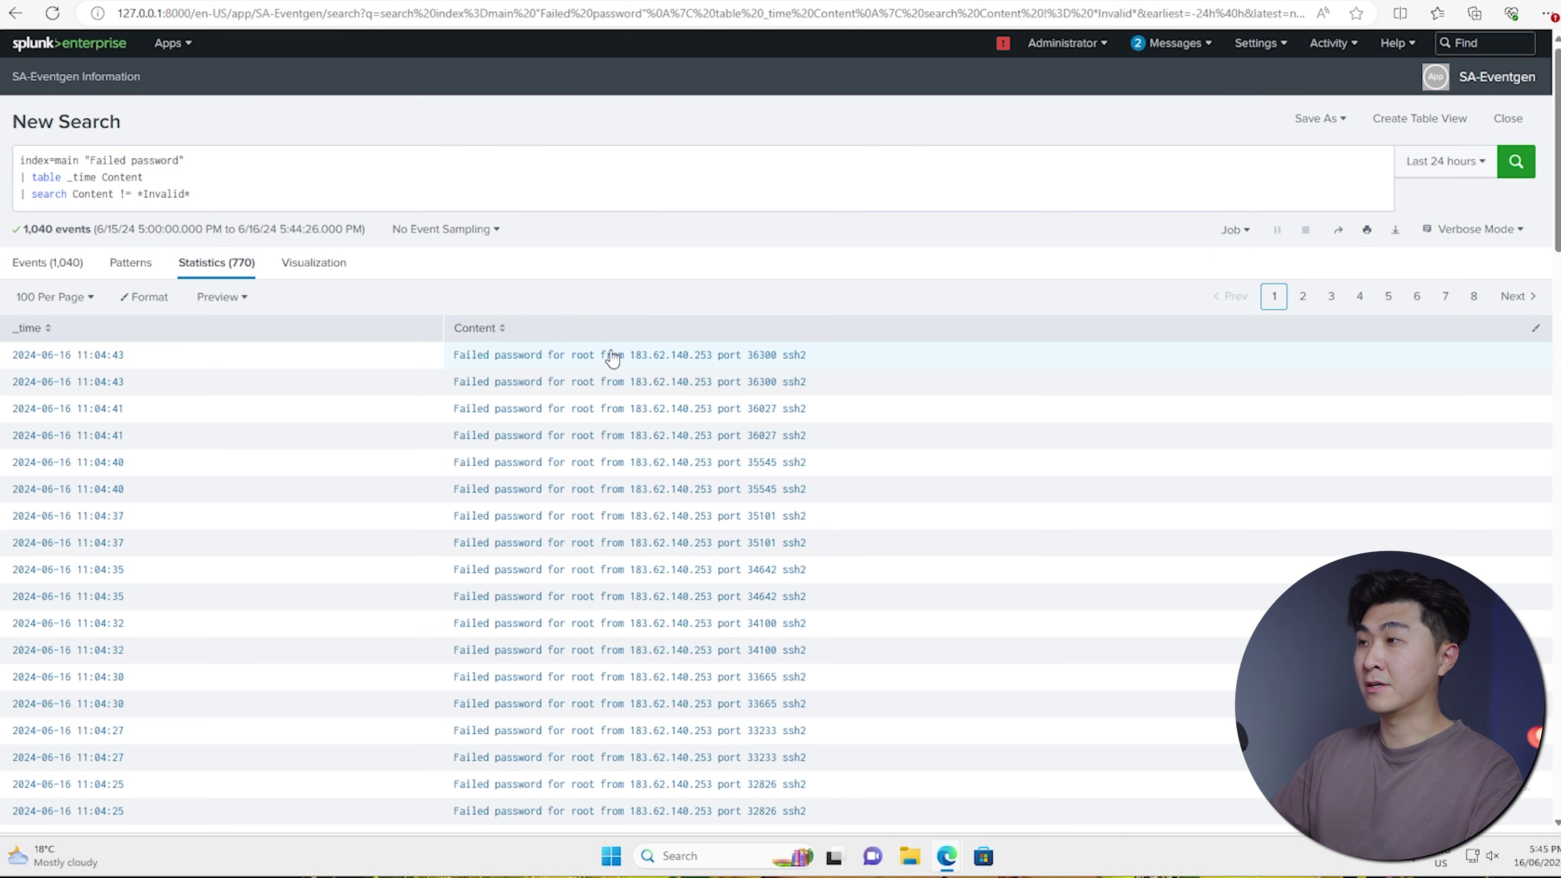
{"action": "scroll", "coordinate": [927, 412], "scroll_direction": "down", "scroll_amount": 4}
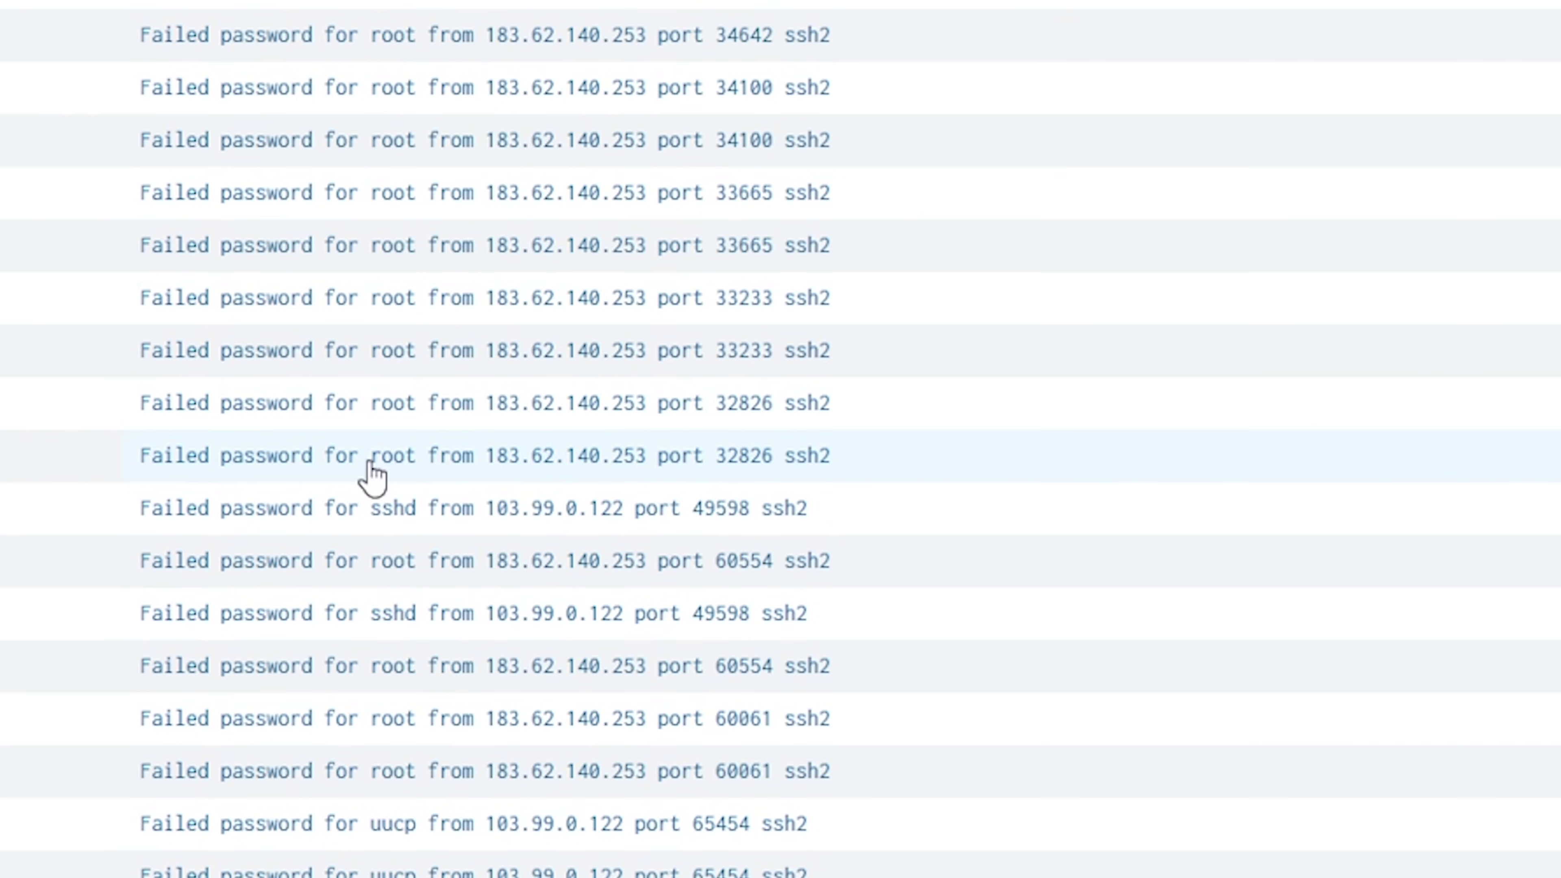
{"action": "double_click", "coordinate": [597, 571]}
{"action": "left_click_drag", "start_coordinate": [488, 456], "coordinate": [765, 470]}
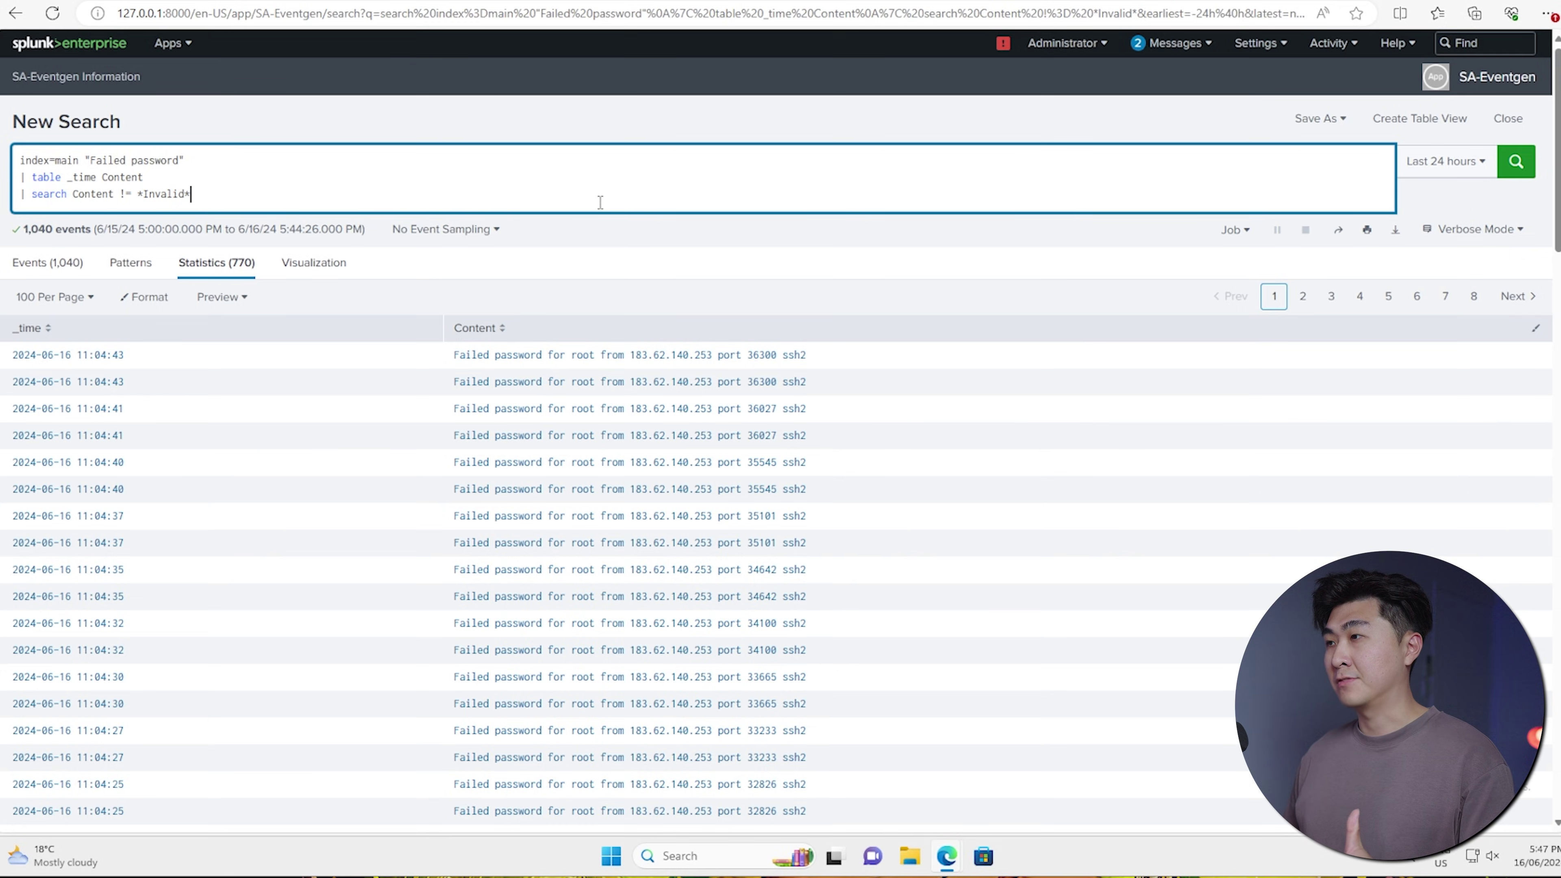
{"action": "key", "text": "Return"}
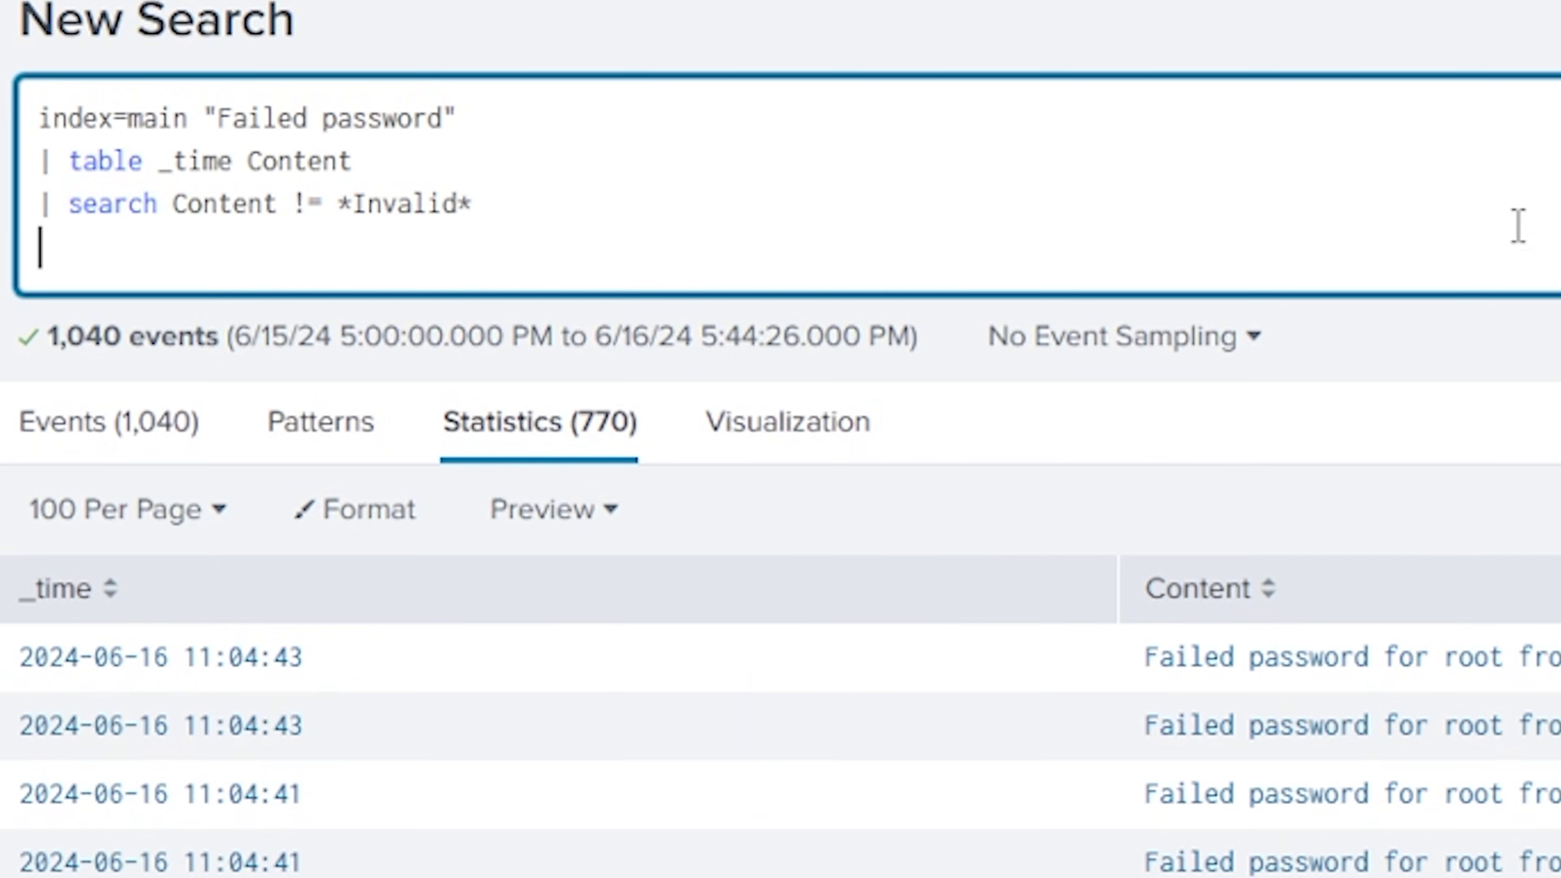
Add | eval temp = split(Content, " ") and run the search.
{"action": "type", "text": "| eval "}
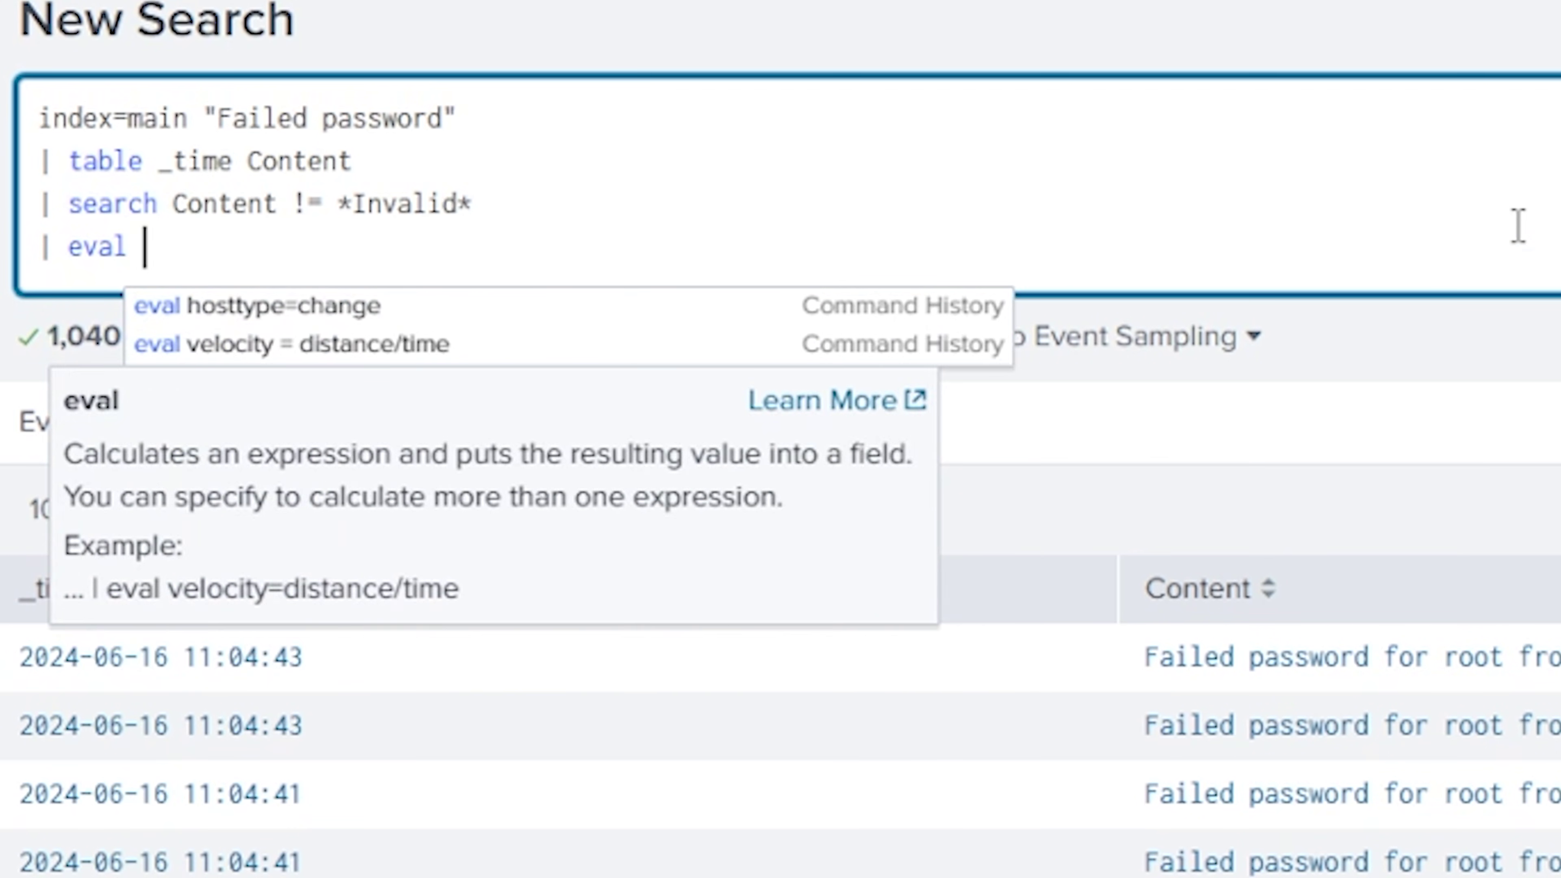
{"action": "type", "text": "temp = "}
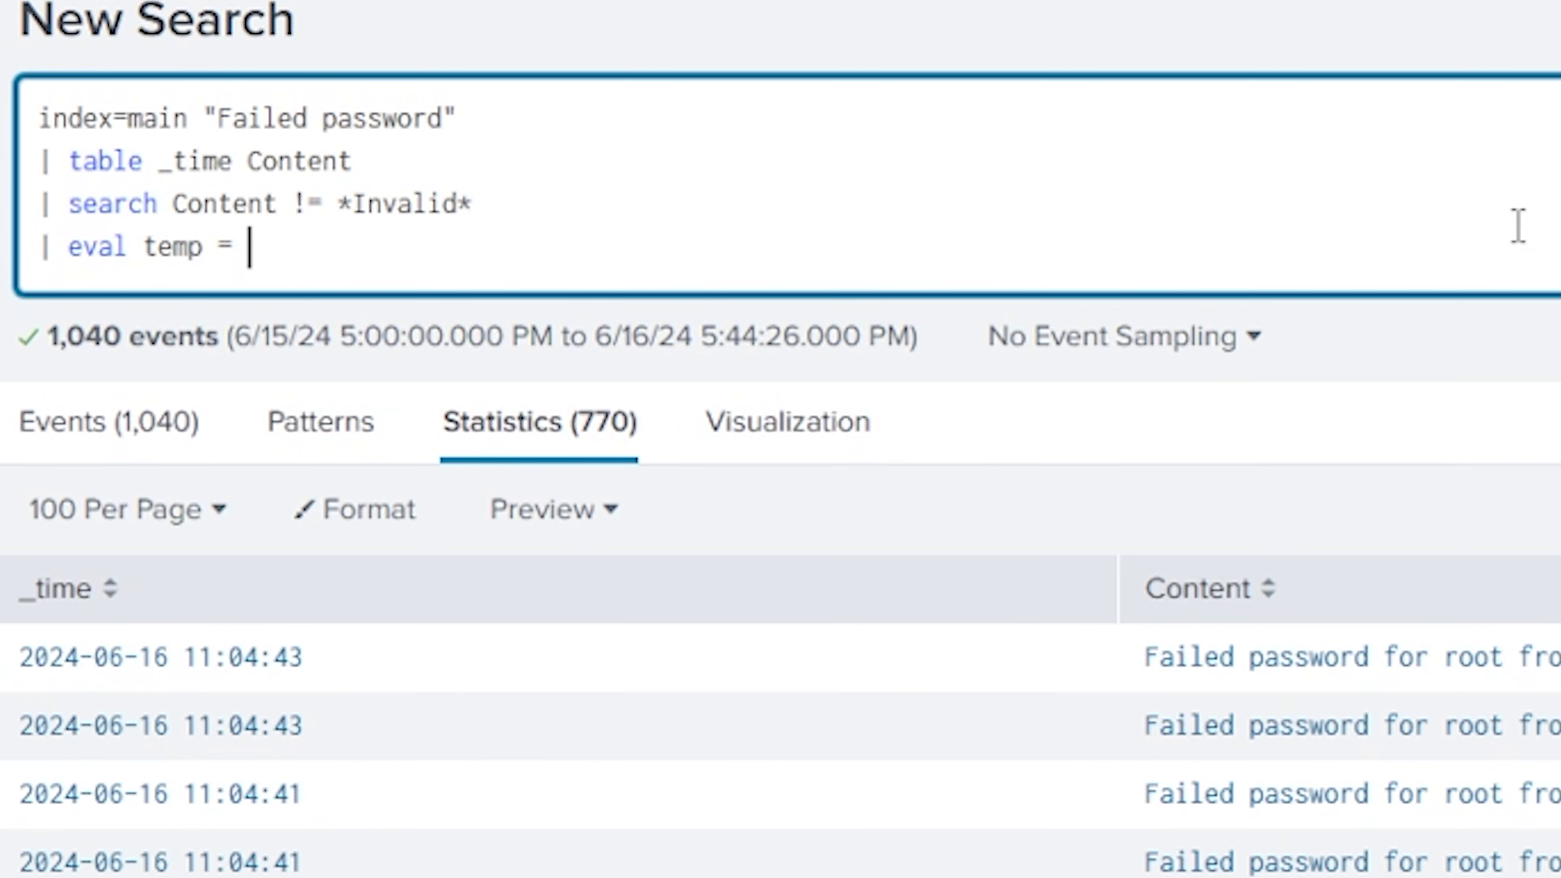
{"action": "type", "text": "split()"}
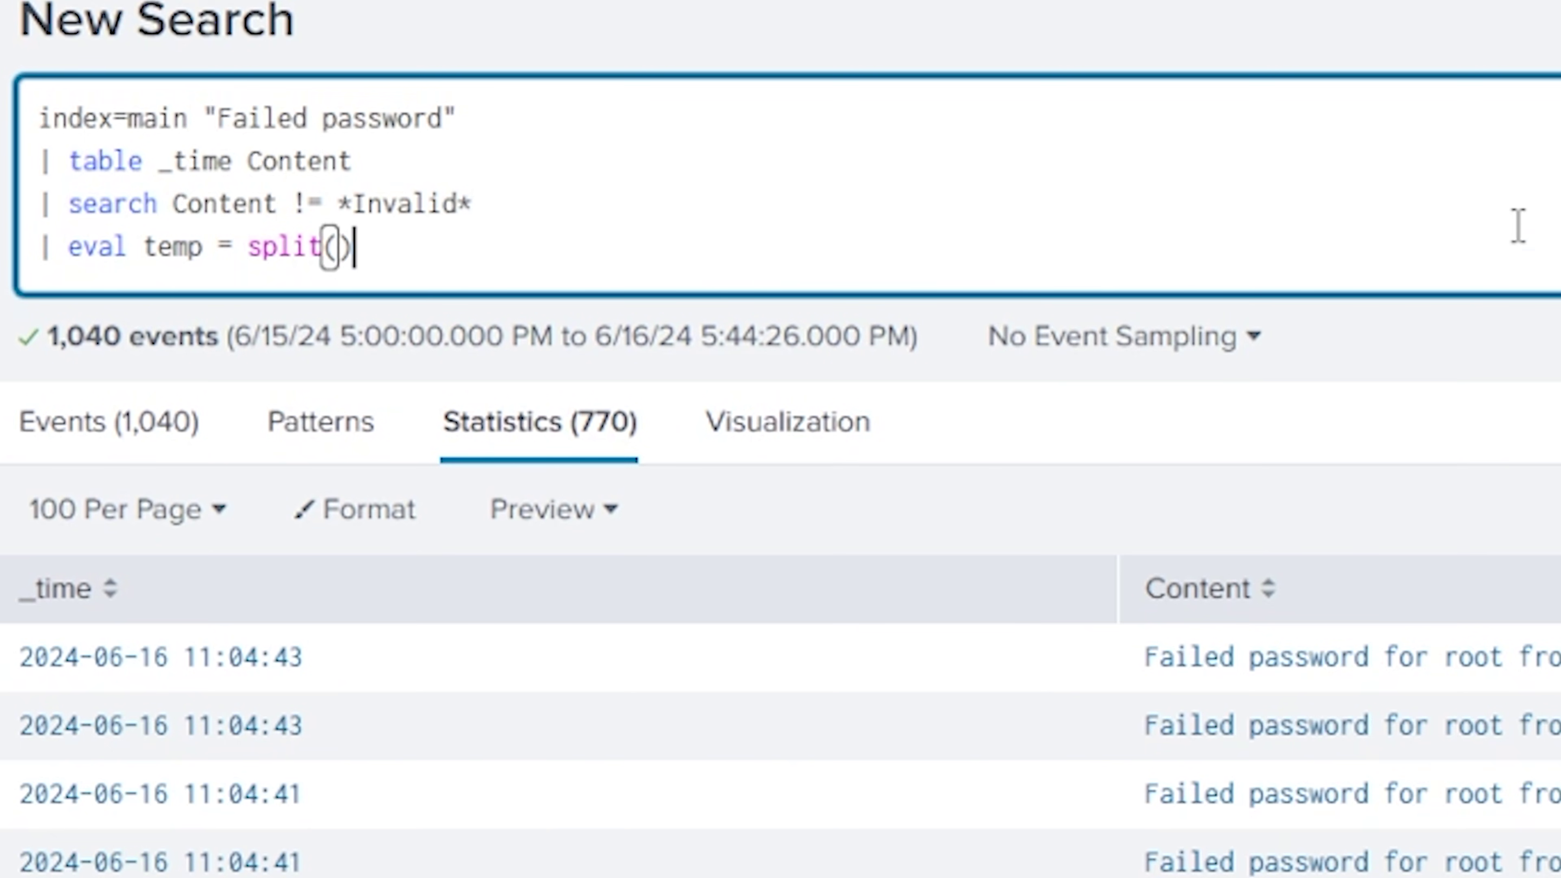
{"action": "key", "text": "Left"}
{"action": "type", "text": "Content, \""}
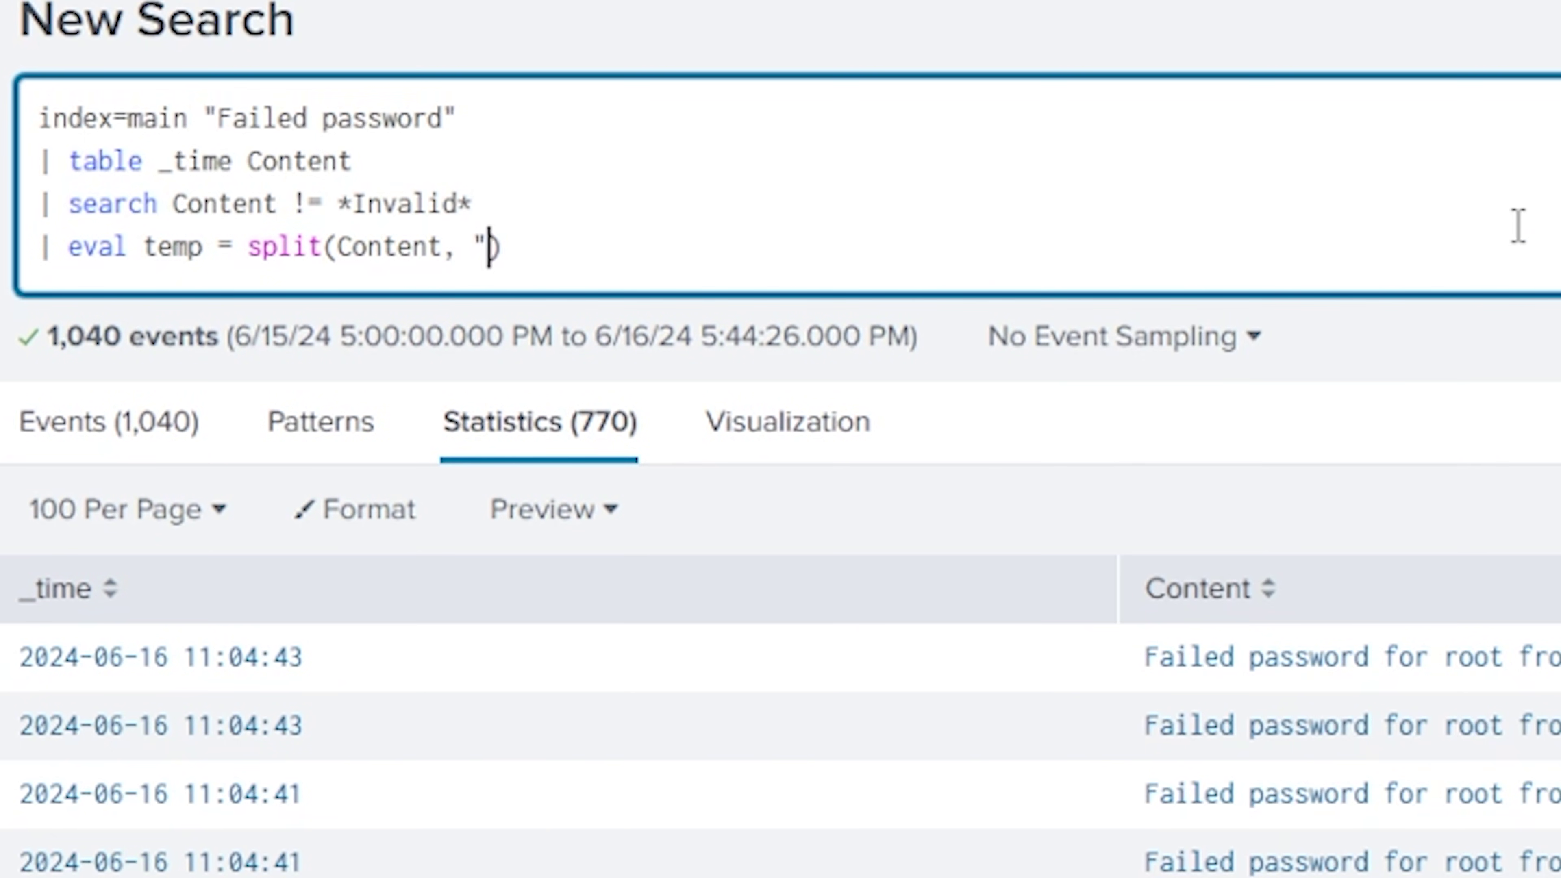
{"action": "type", "text": " \""}
{"action": "key", "text": "Return"}
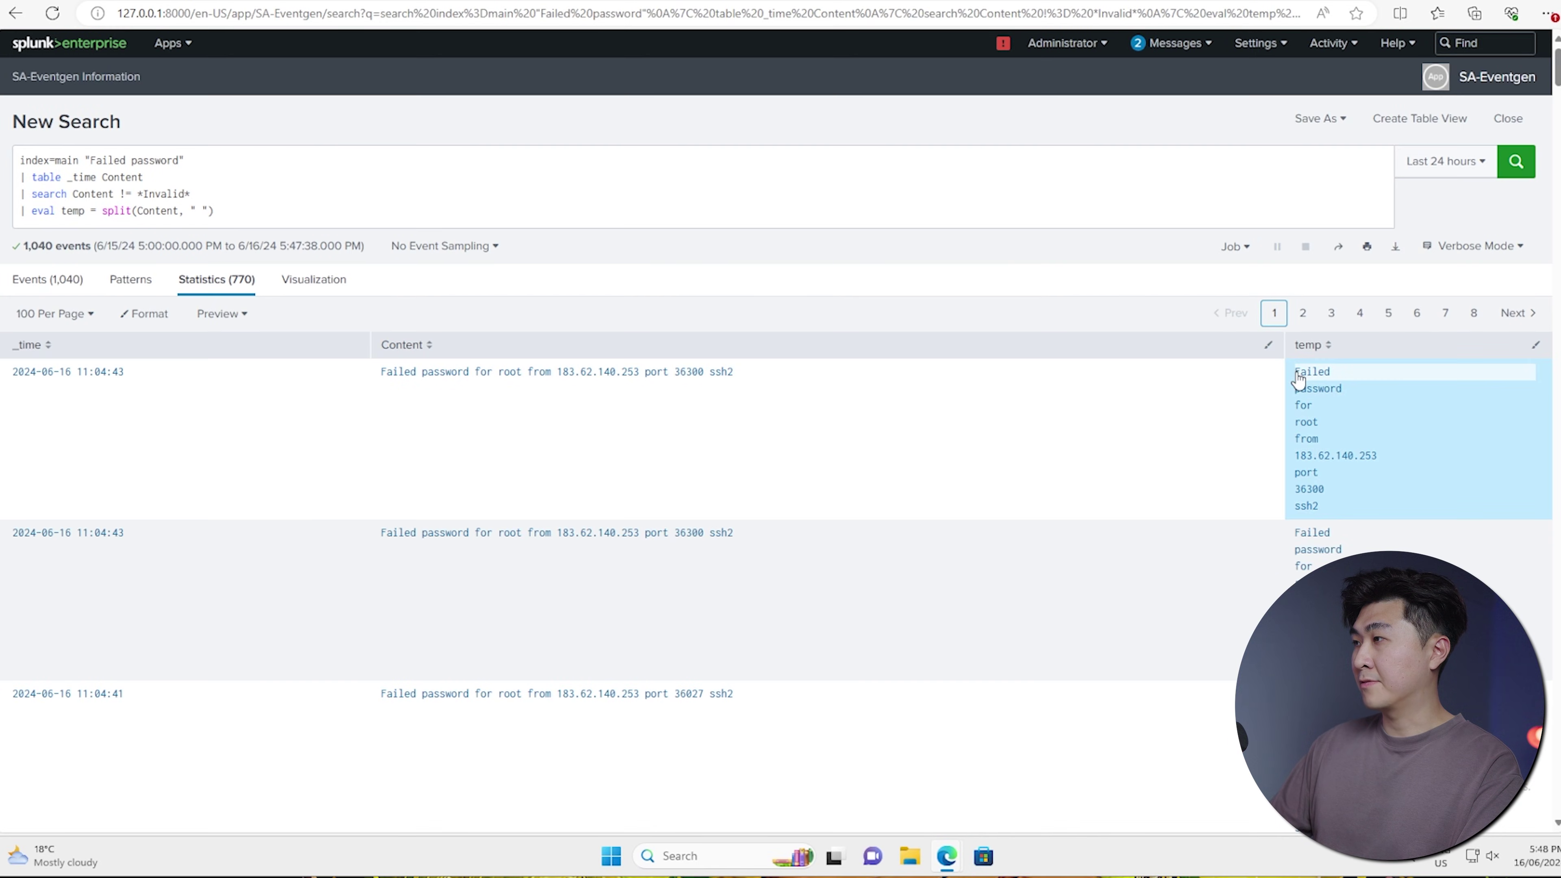
Point out the username root, IP address and port among the split words in temp.
{"action": "left_click_drag", "start_coordinate": [1298, 381], "coordinate": [1347, 501]}
{"action": "left_click", "coordinate": [1330, 434]}
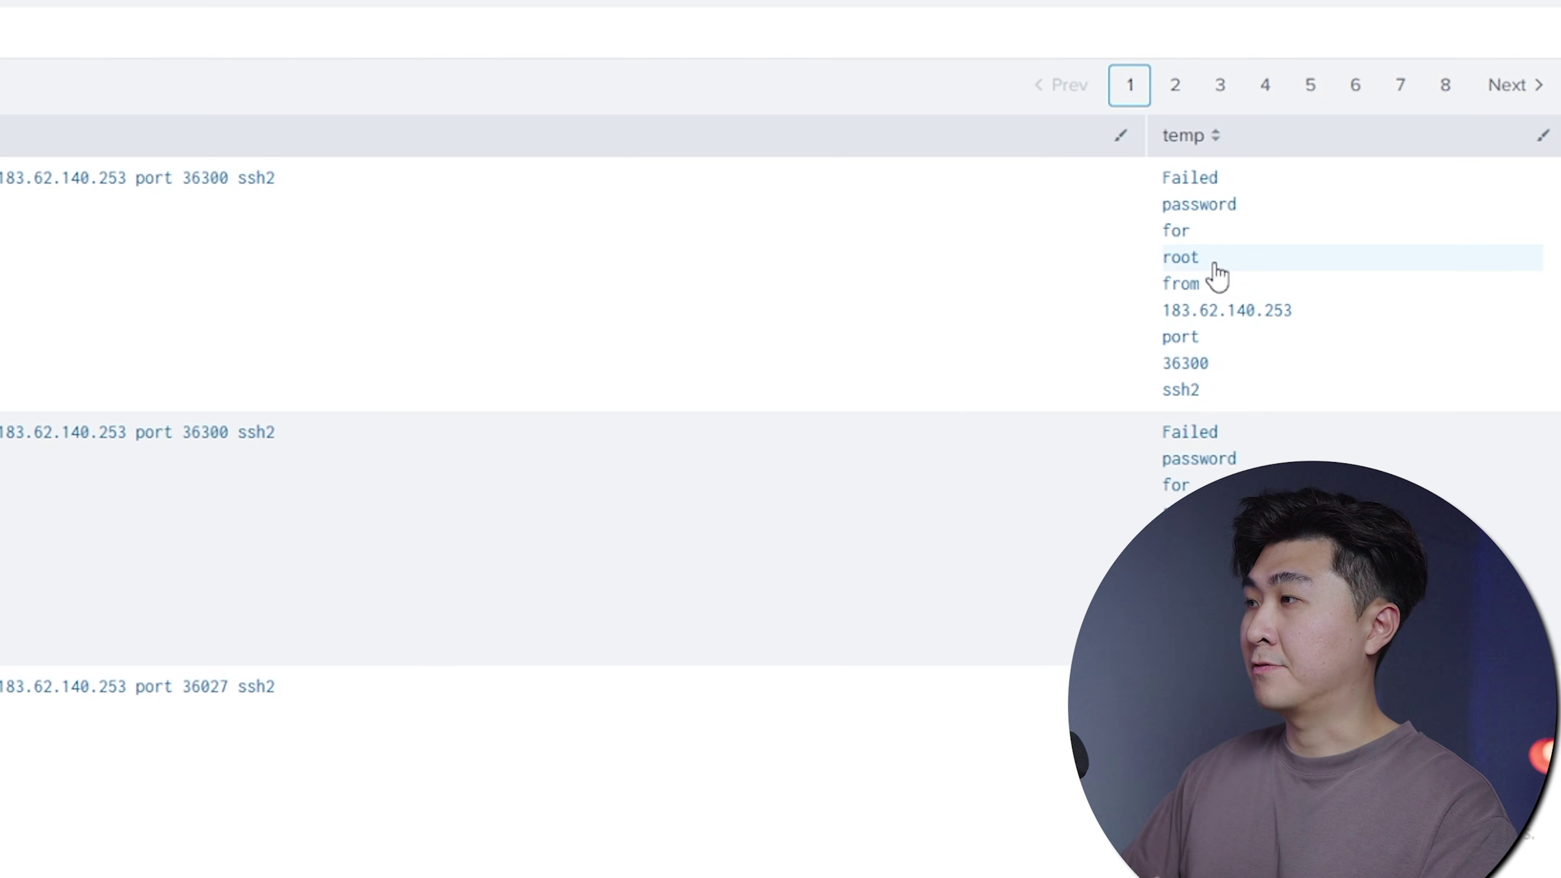
{"action": "double_click", "coordinate": [1182, 258]}
{"action": "left_click_drag", "start_coordinate": [1332, 325], "coordinate": [1161, 332]}
{"action": "left_click_drag", "start_coordinate": [1223, 376], "coordinate": [1161, 368]}
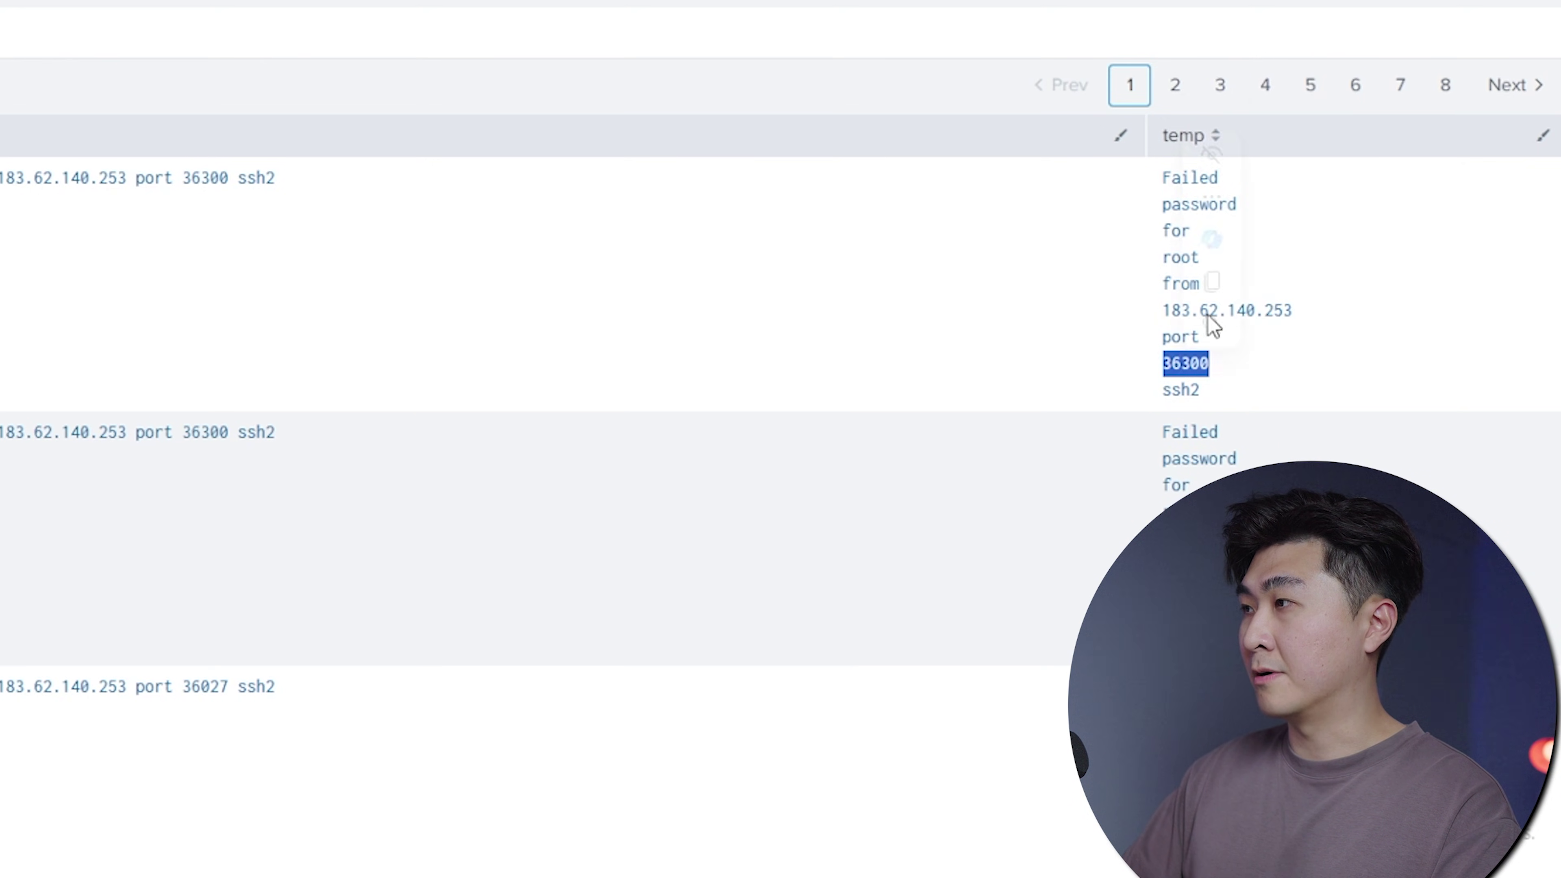
{"action": "left_click", "coordinate": [854, 66]}
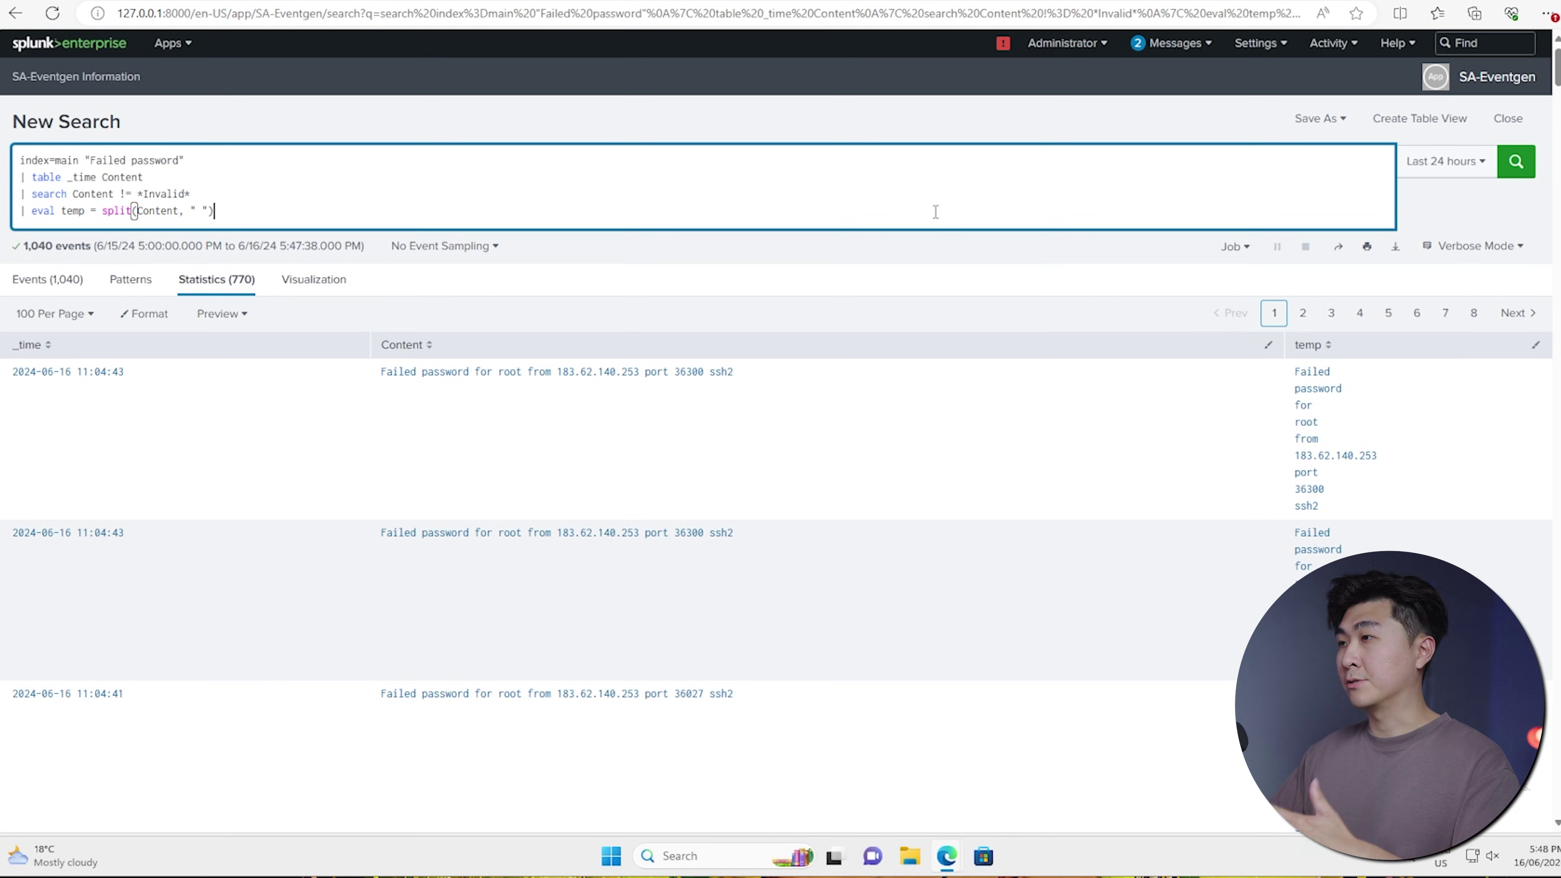
{"action": "left_click_drag", "start_coordinate": [1292, 369], "coordinate": [1347, 505]}
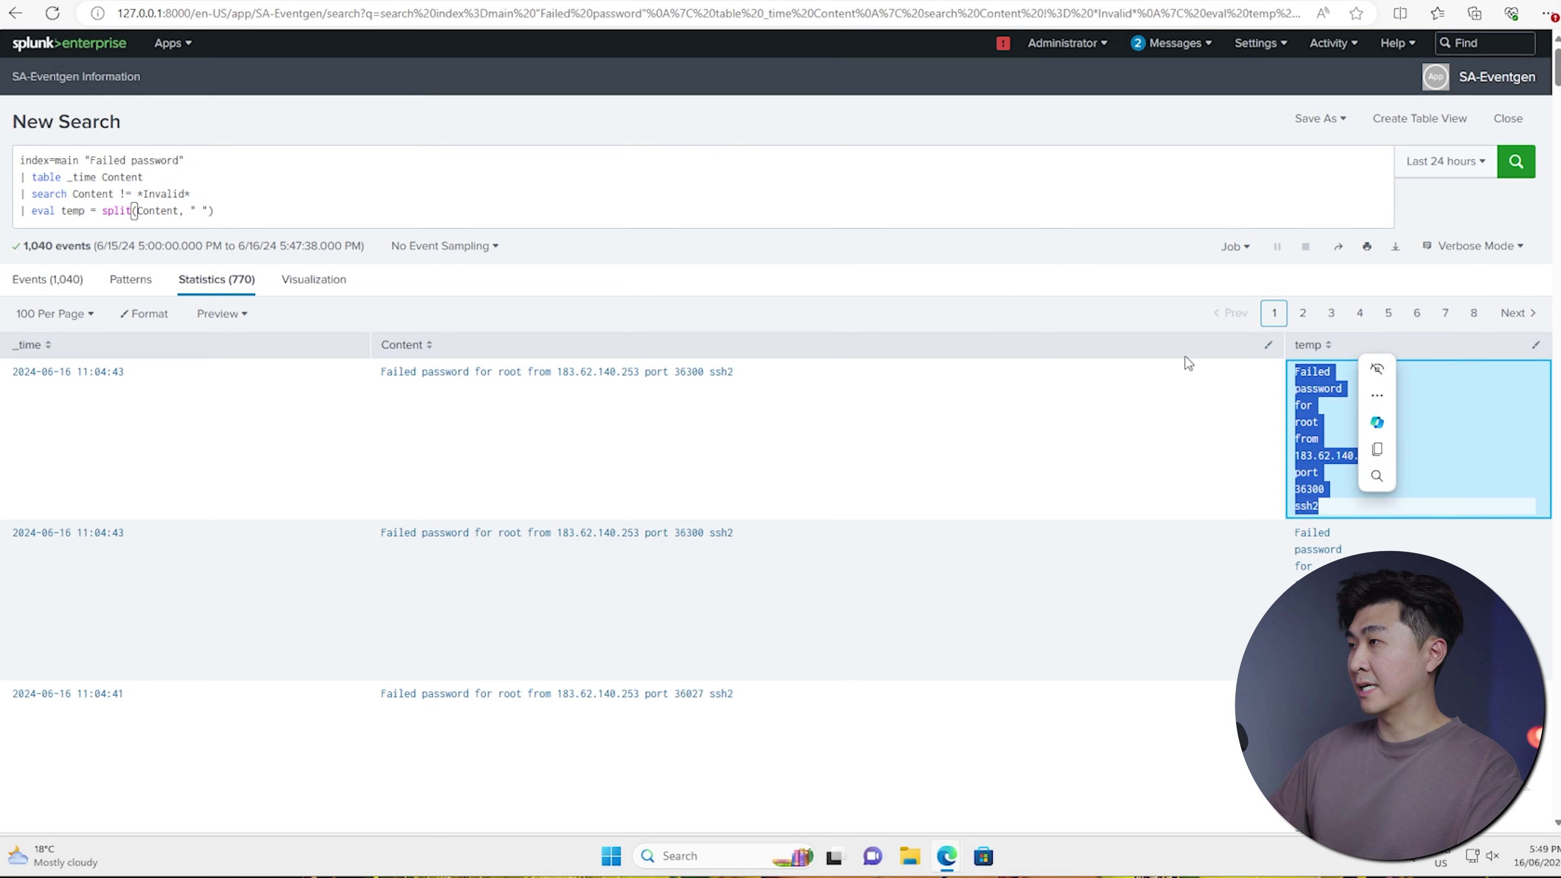
{"action": "left_click", "coordinate": [1113, 258]}
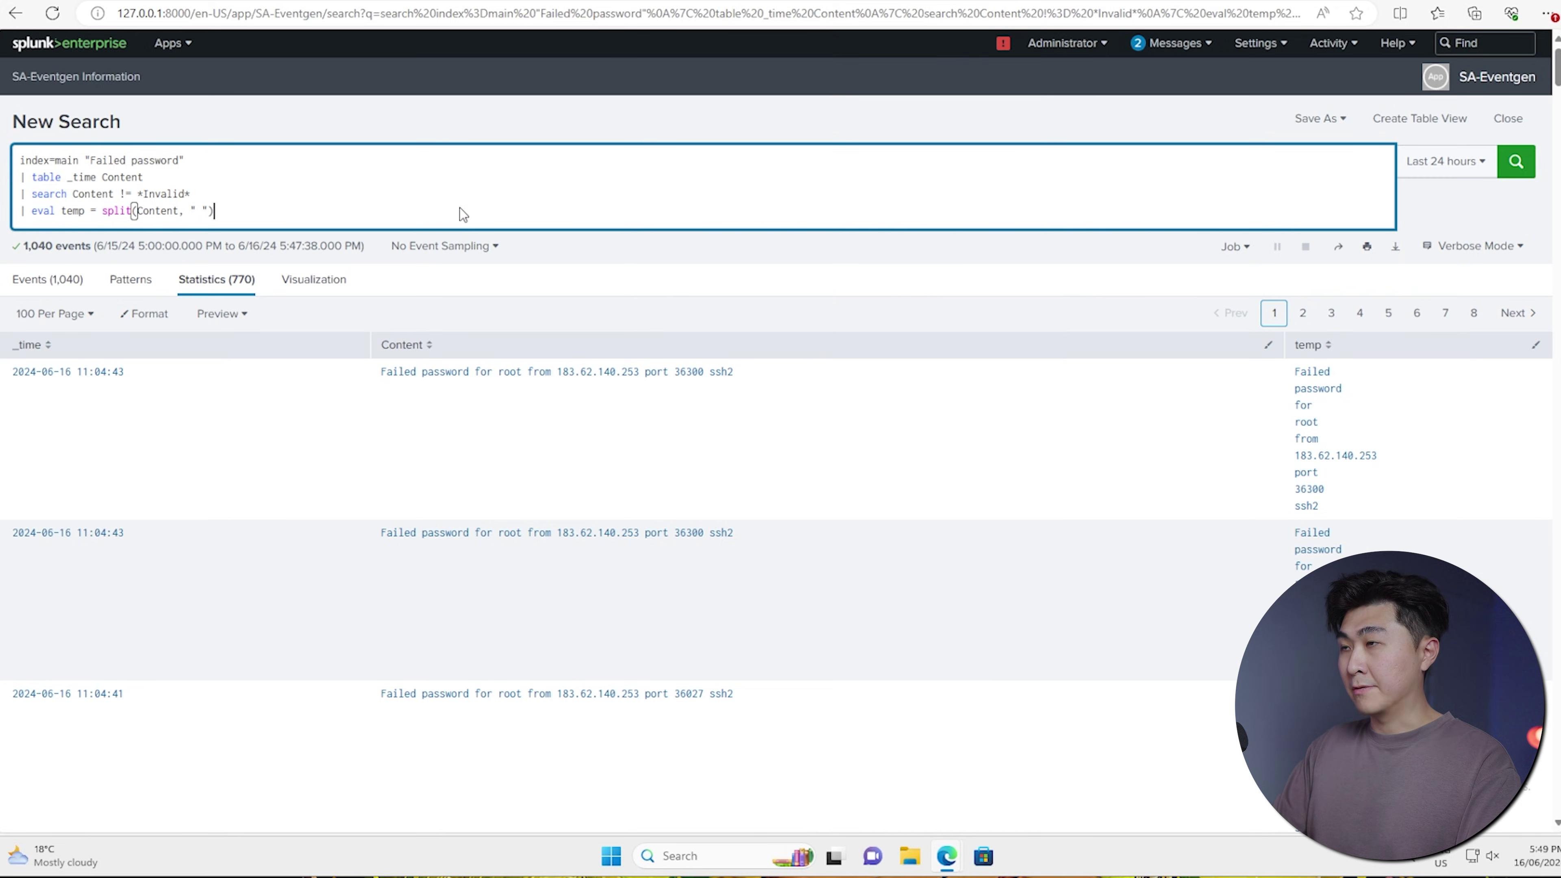
Extend the eval with user = mvindex(temp, 3) on a new line.
{"action": "type", "text": ", \" \"),"}
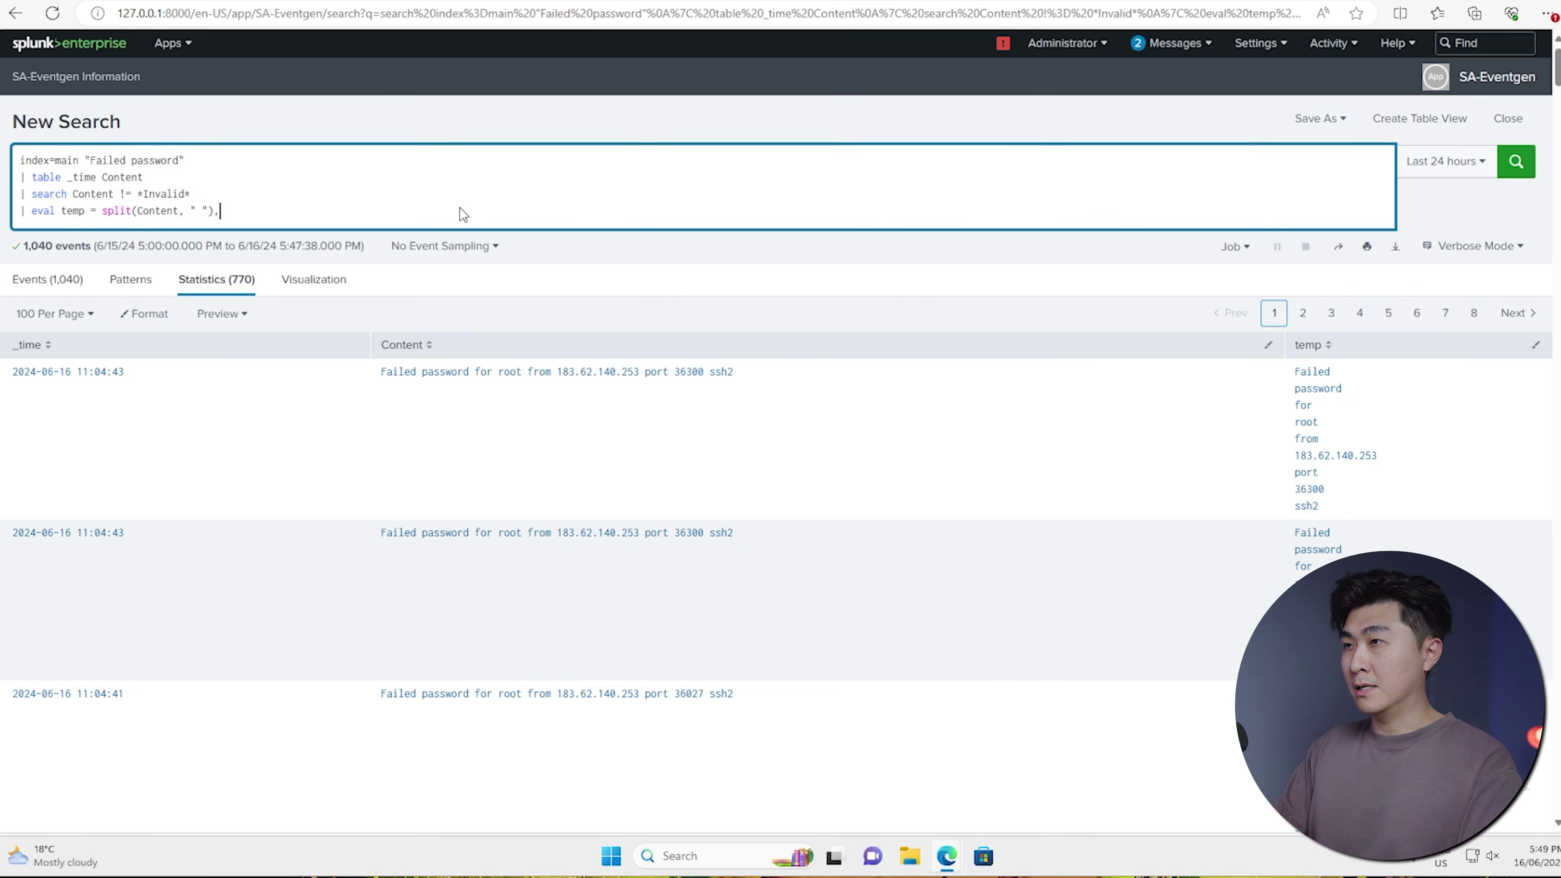
{"action": "key", "text": "shift+Return"}
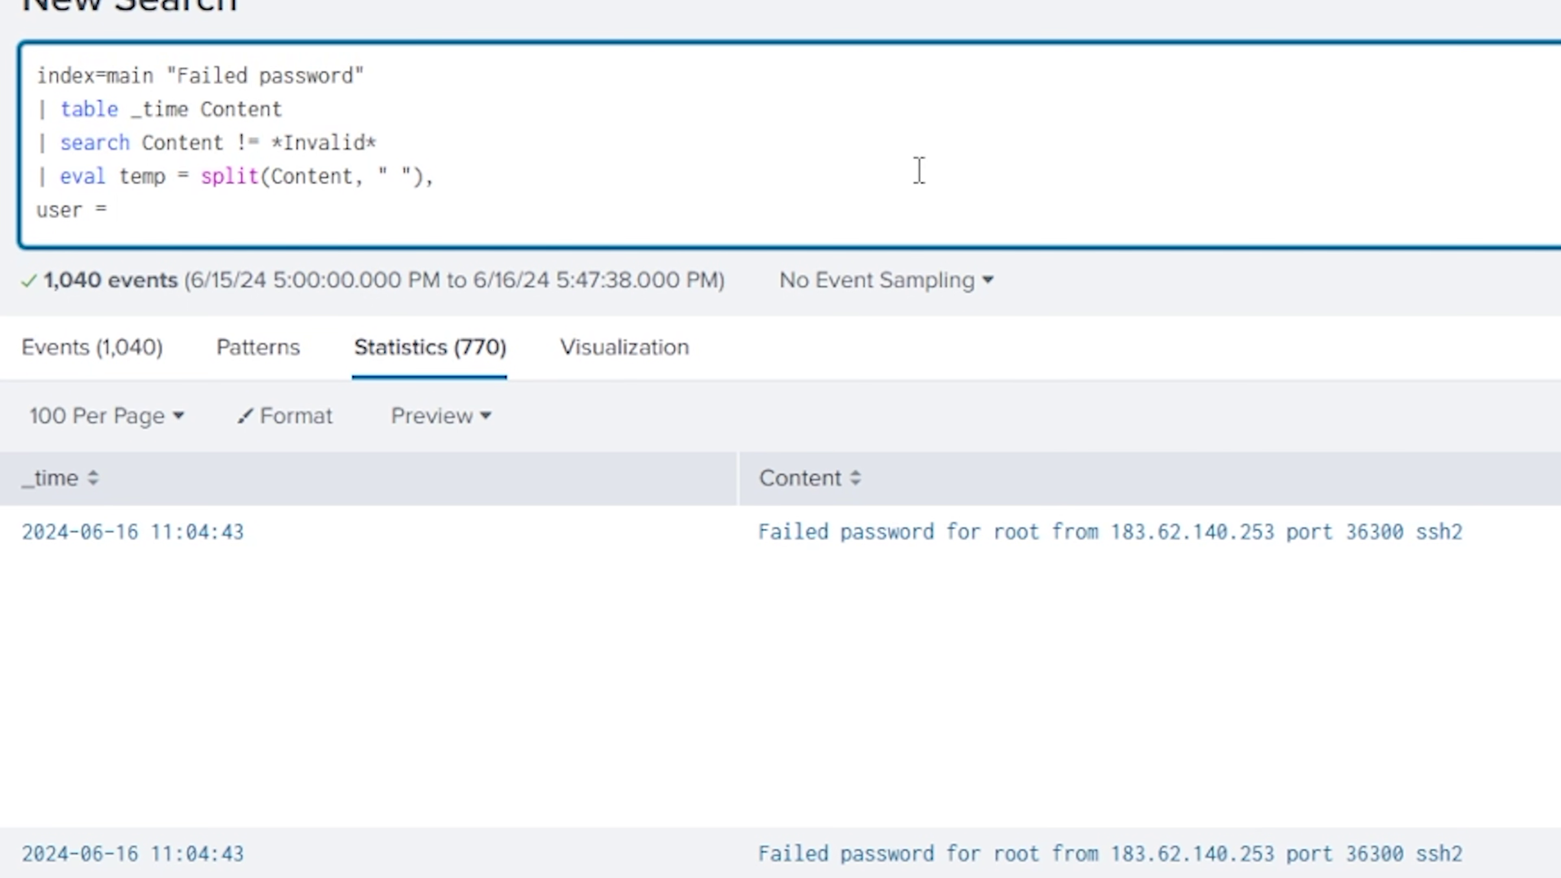
{"action": "type", "text": "user = mvindex(temp"}
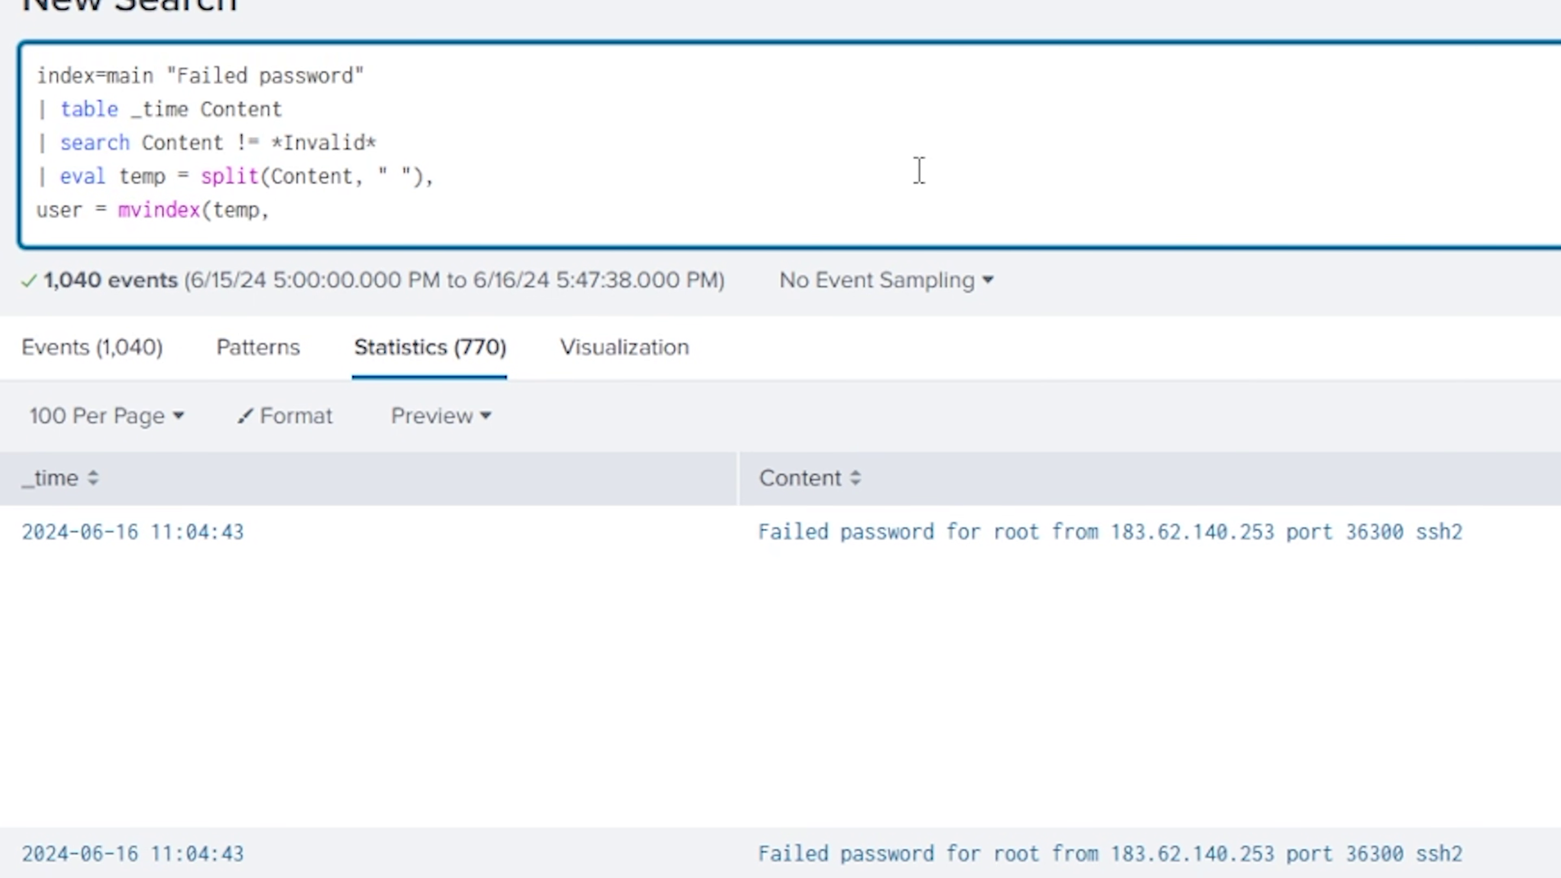
{"action": "type", "text": ", )"}
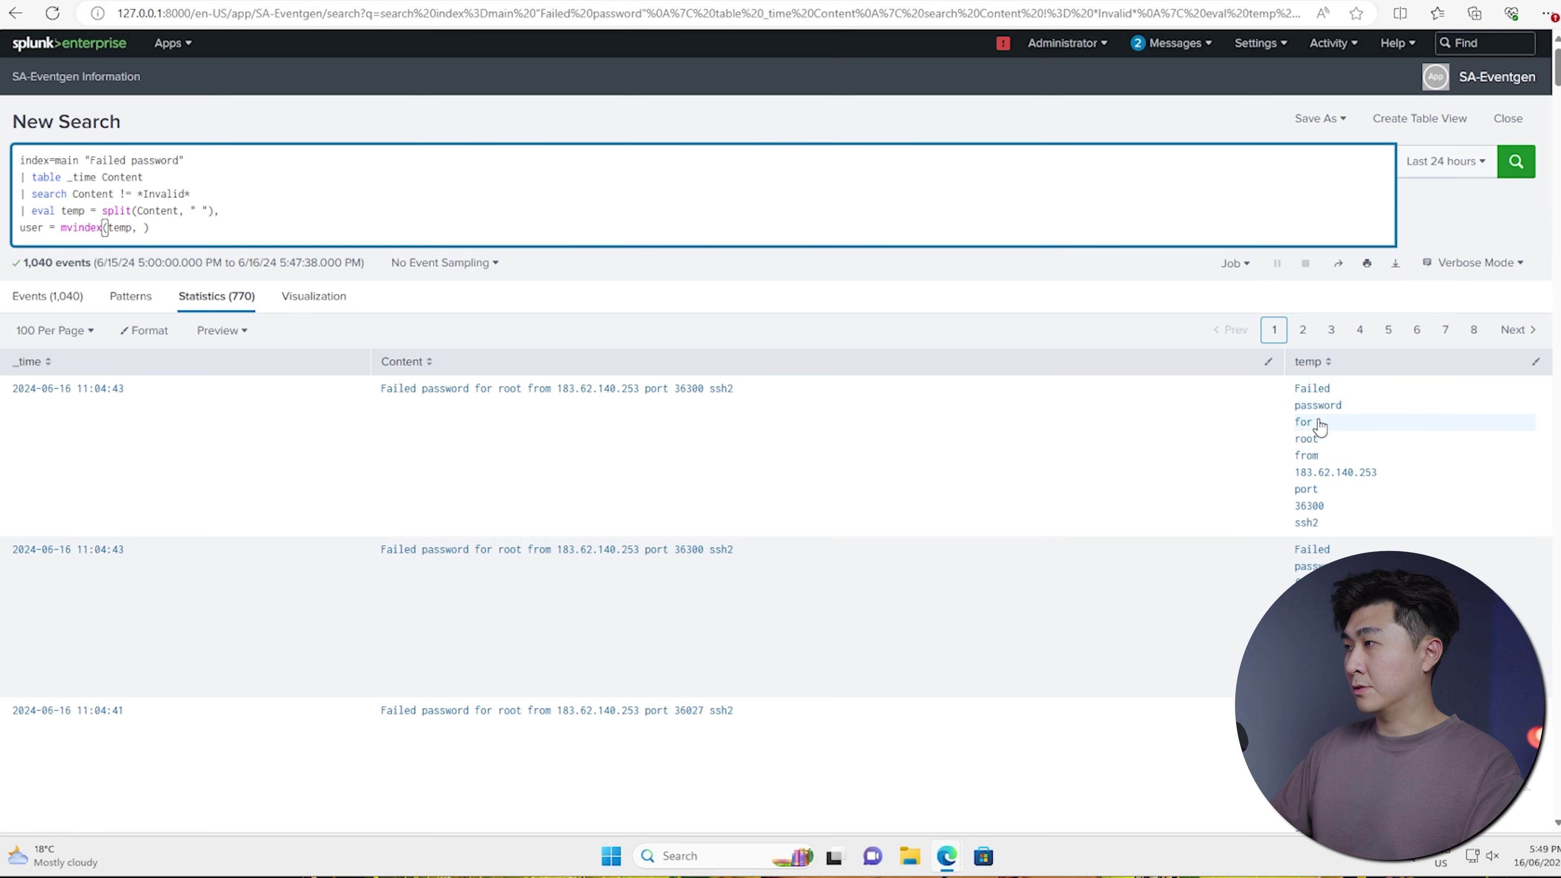
{"action": "left_click", "coordinate": [146, 229]}
{"action": "type", "text": "3"}
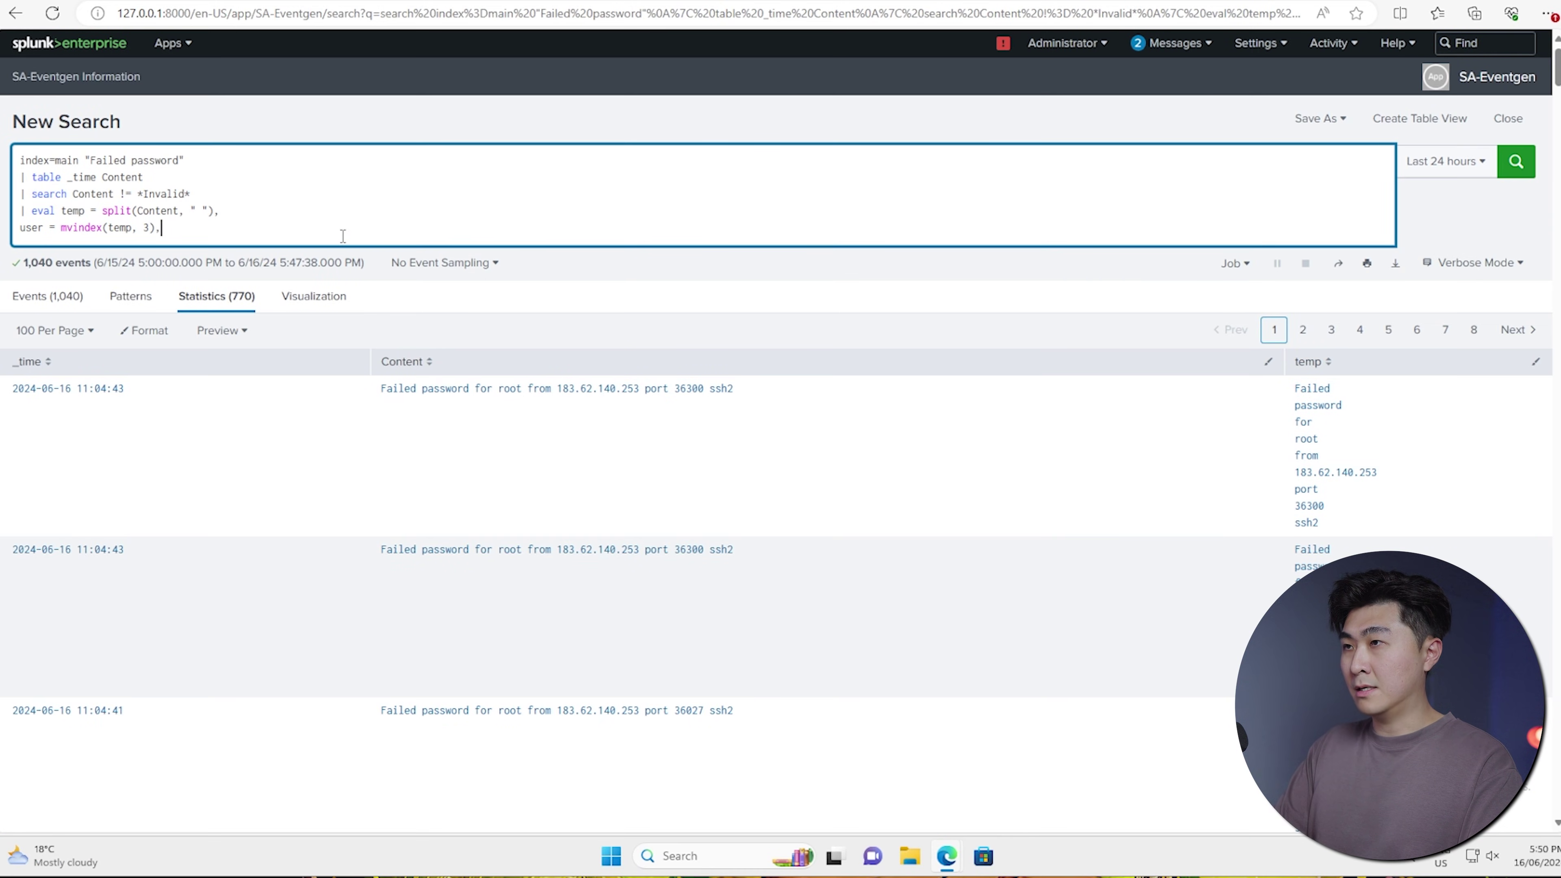
Add ip = mvindex(temp, 5) and port = mvindex(temp, 7), then run the search.
{"action": "key", "text": "Return"}
{"action": "type", "text": "ip = "}
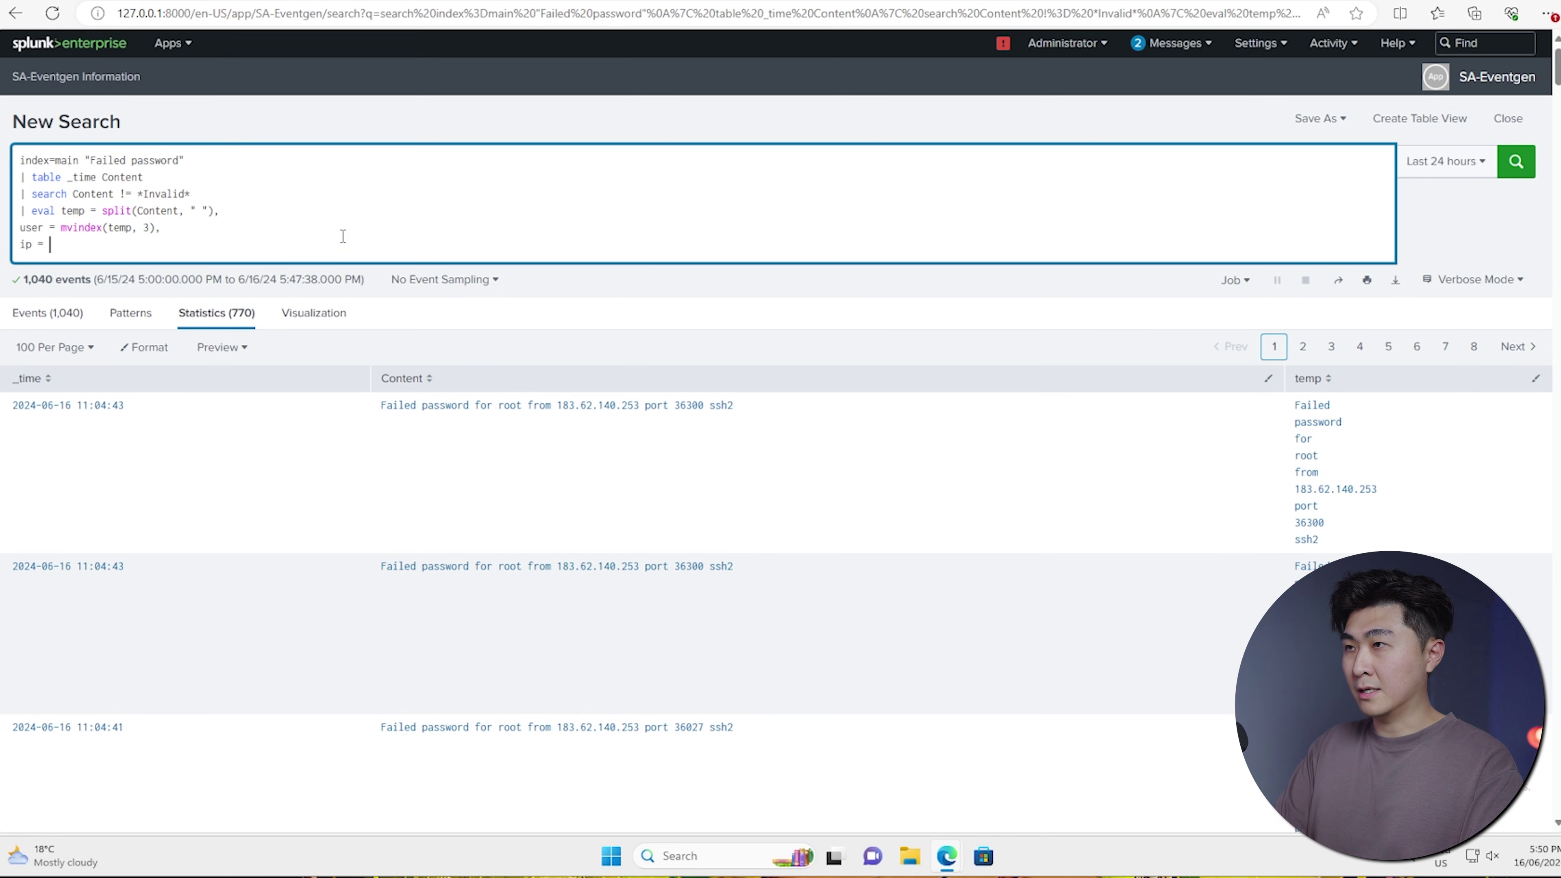
{"action": "type", "text": "mvindex(temp, "}
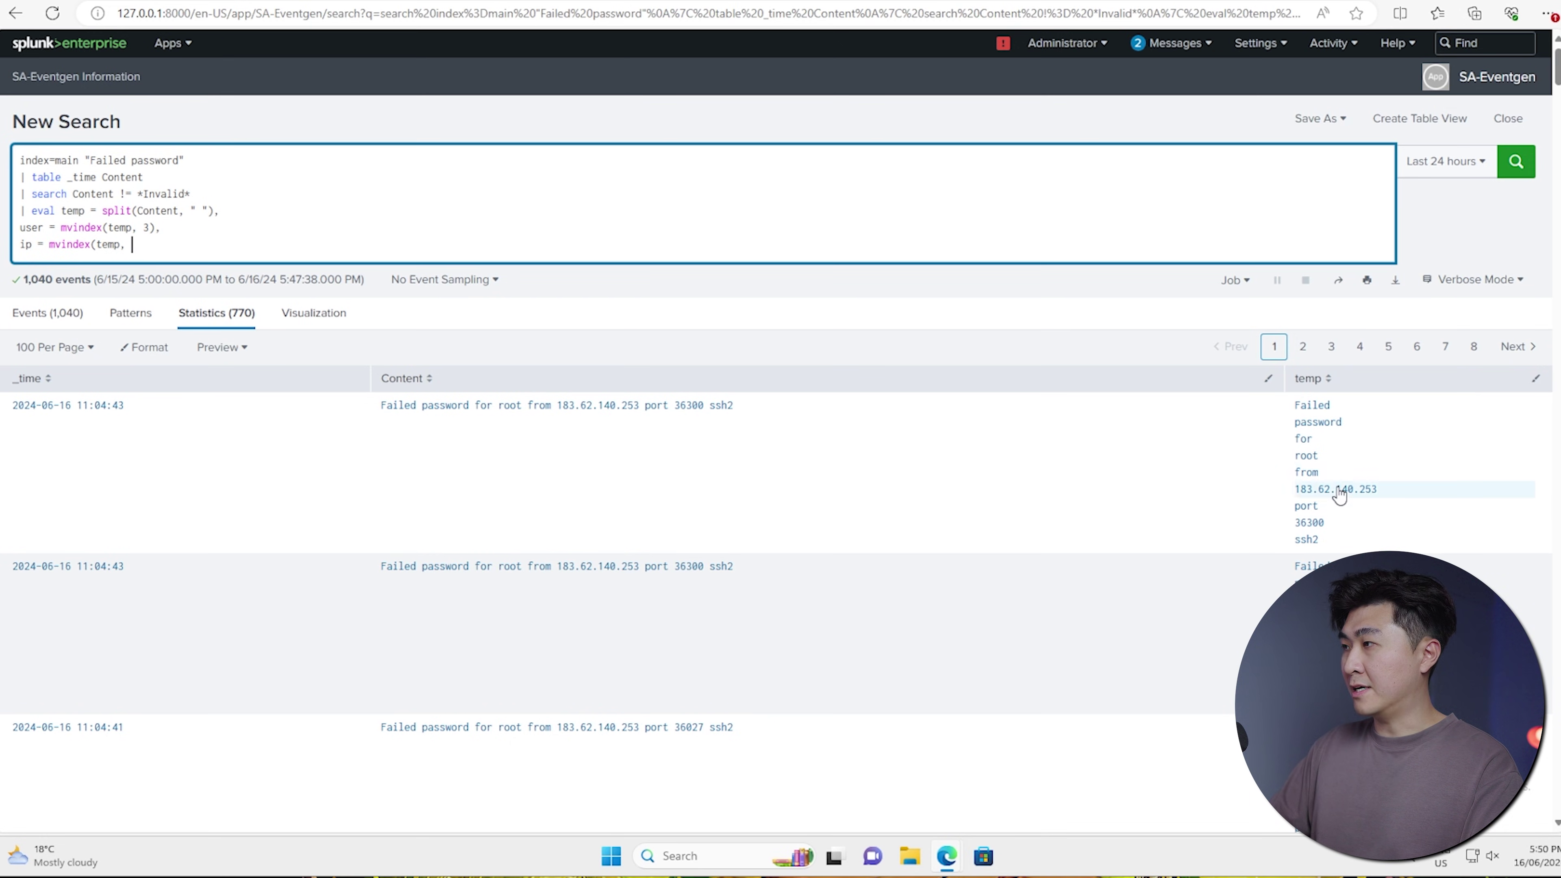
{"action": "type", "text": "5),"}
{"action": "key", "text": "Return"}
{"action": "type", "text": "port"}
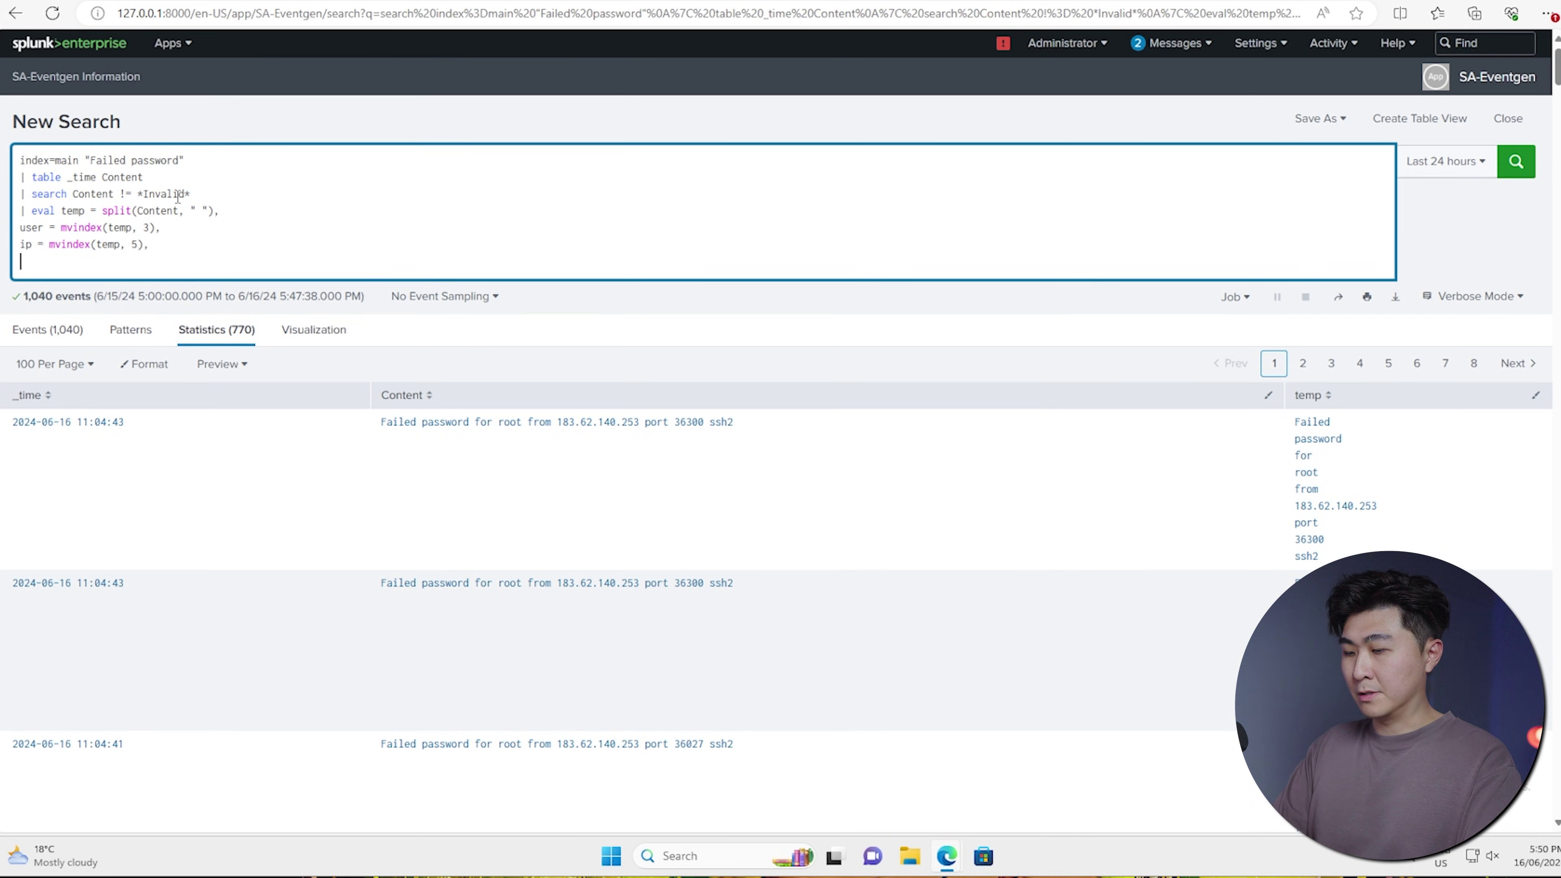
{"action": "type", "text": " = mvinde"}
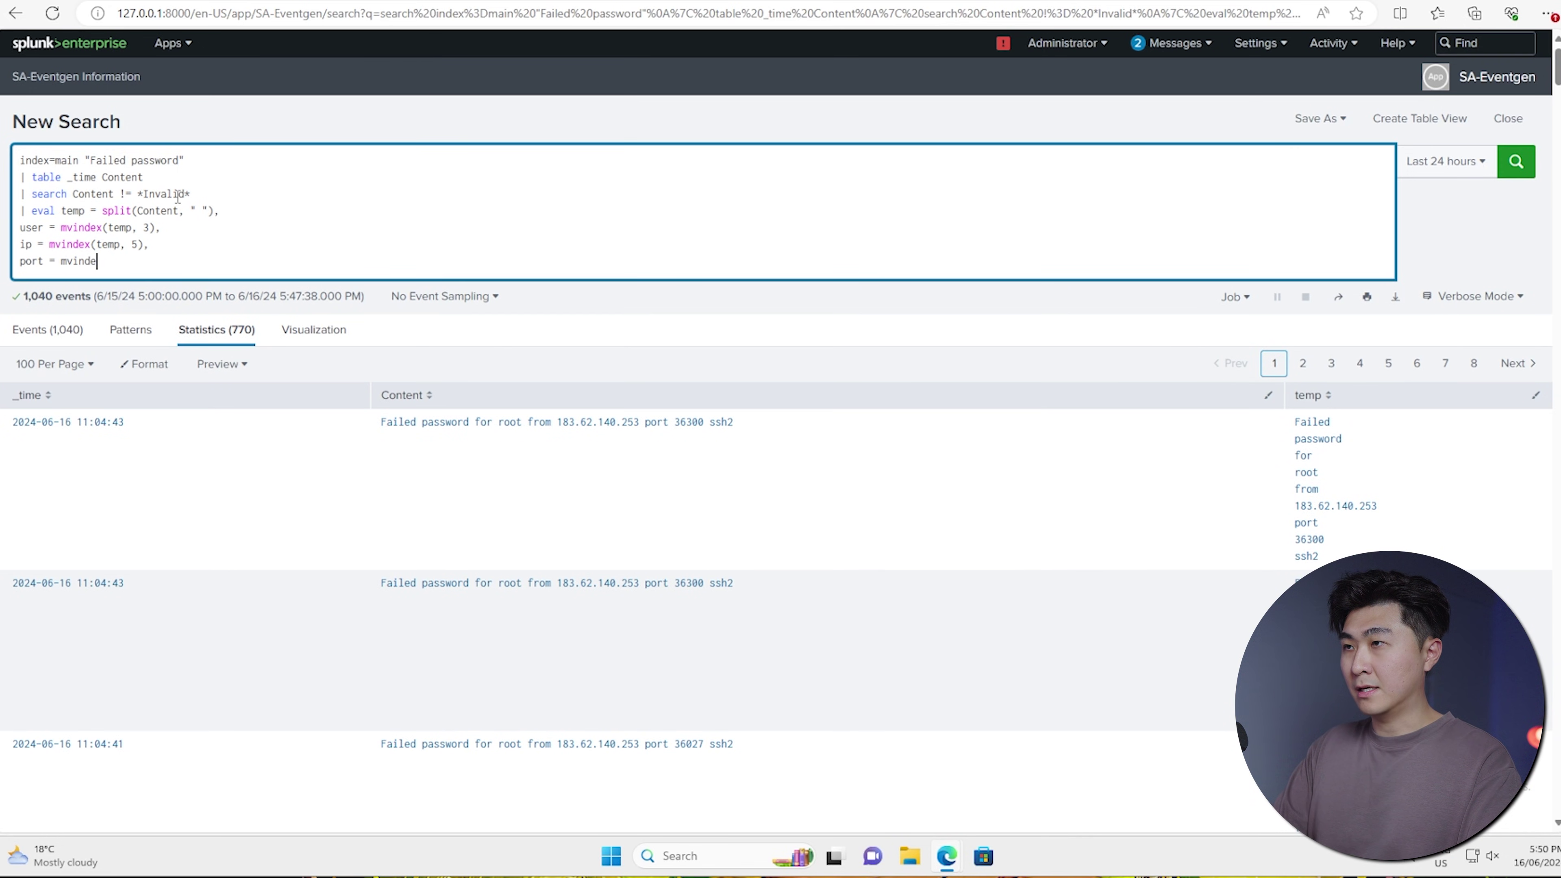
{"action": "type", "text": "x(temp,"}
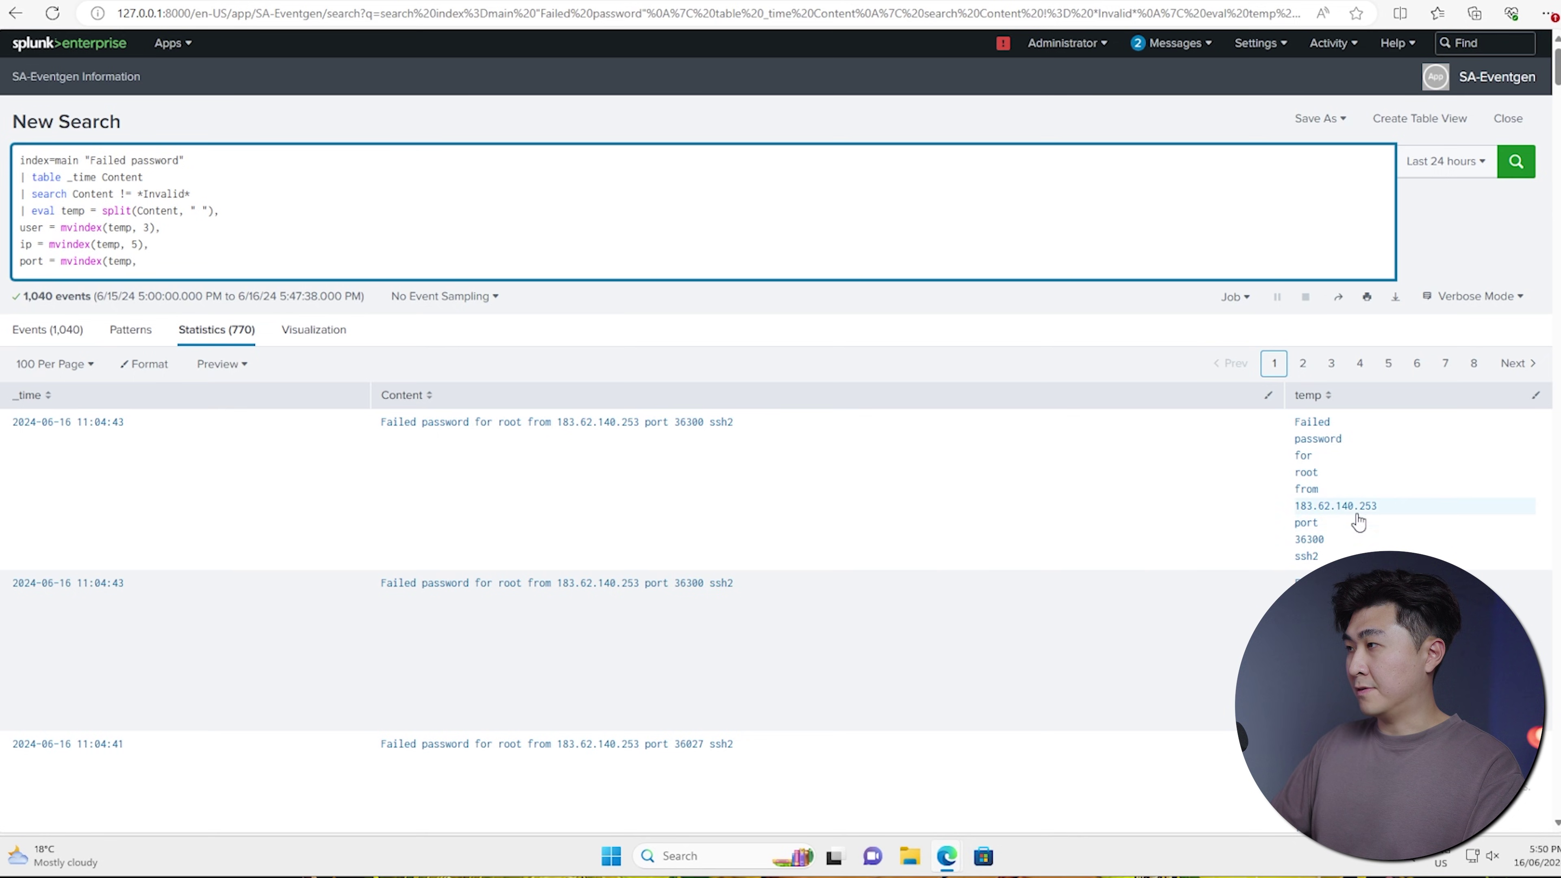
{"action": "type", "text": "7)"}
{"action": "key", "text": "Num_Lock"}
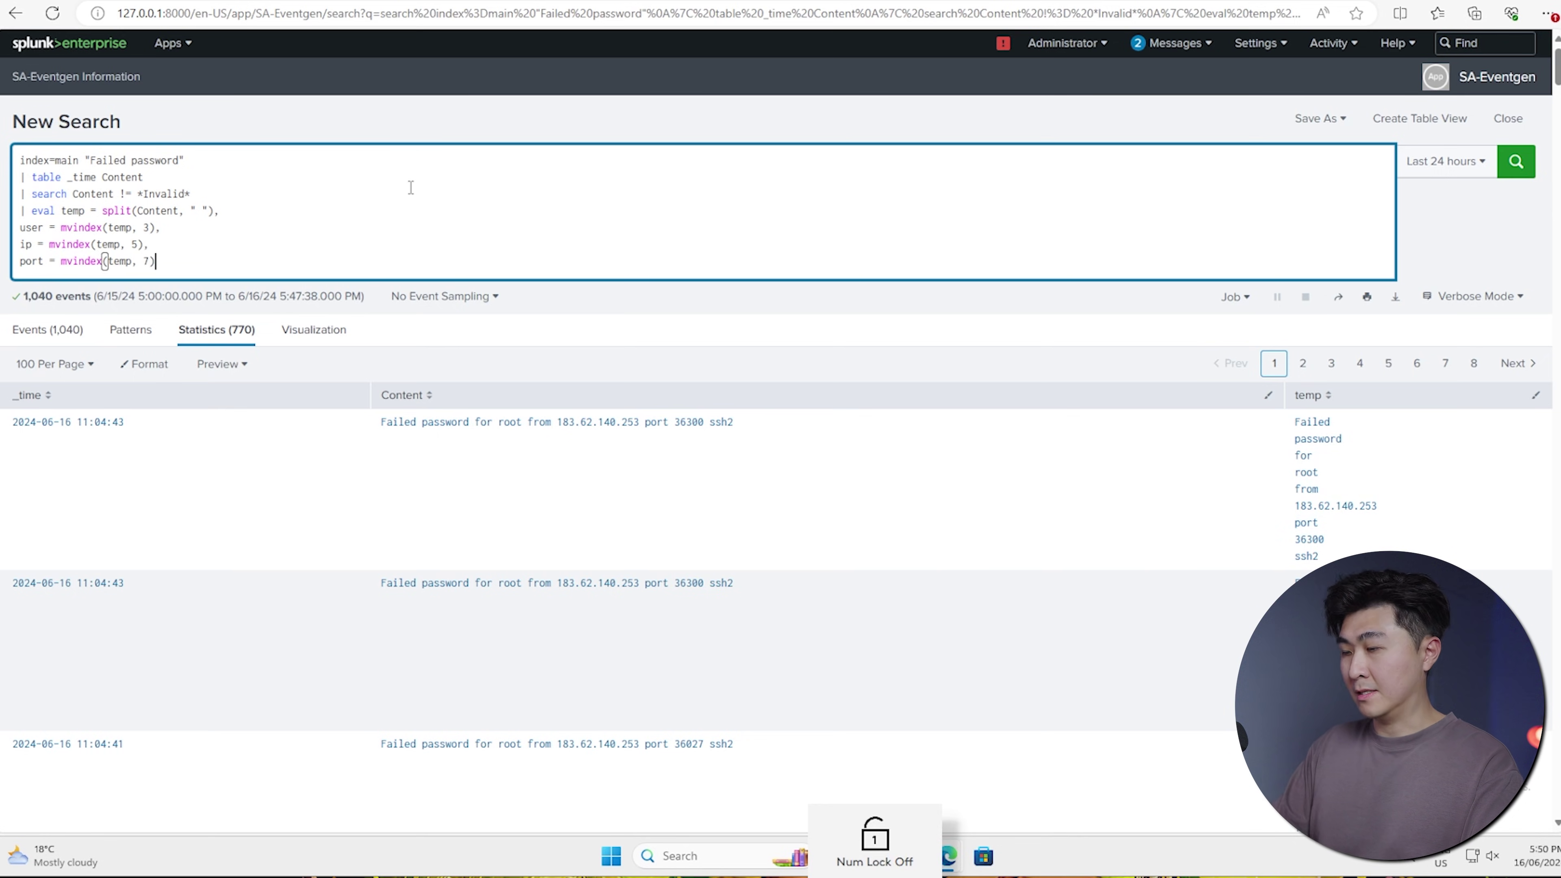
{"action": "key", "text": "Return"}
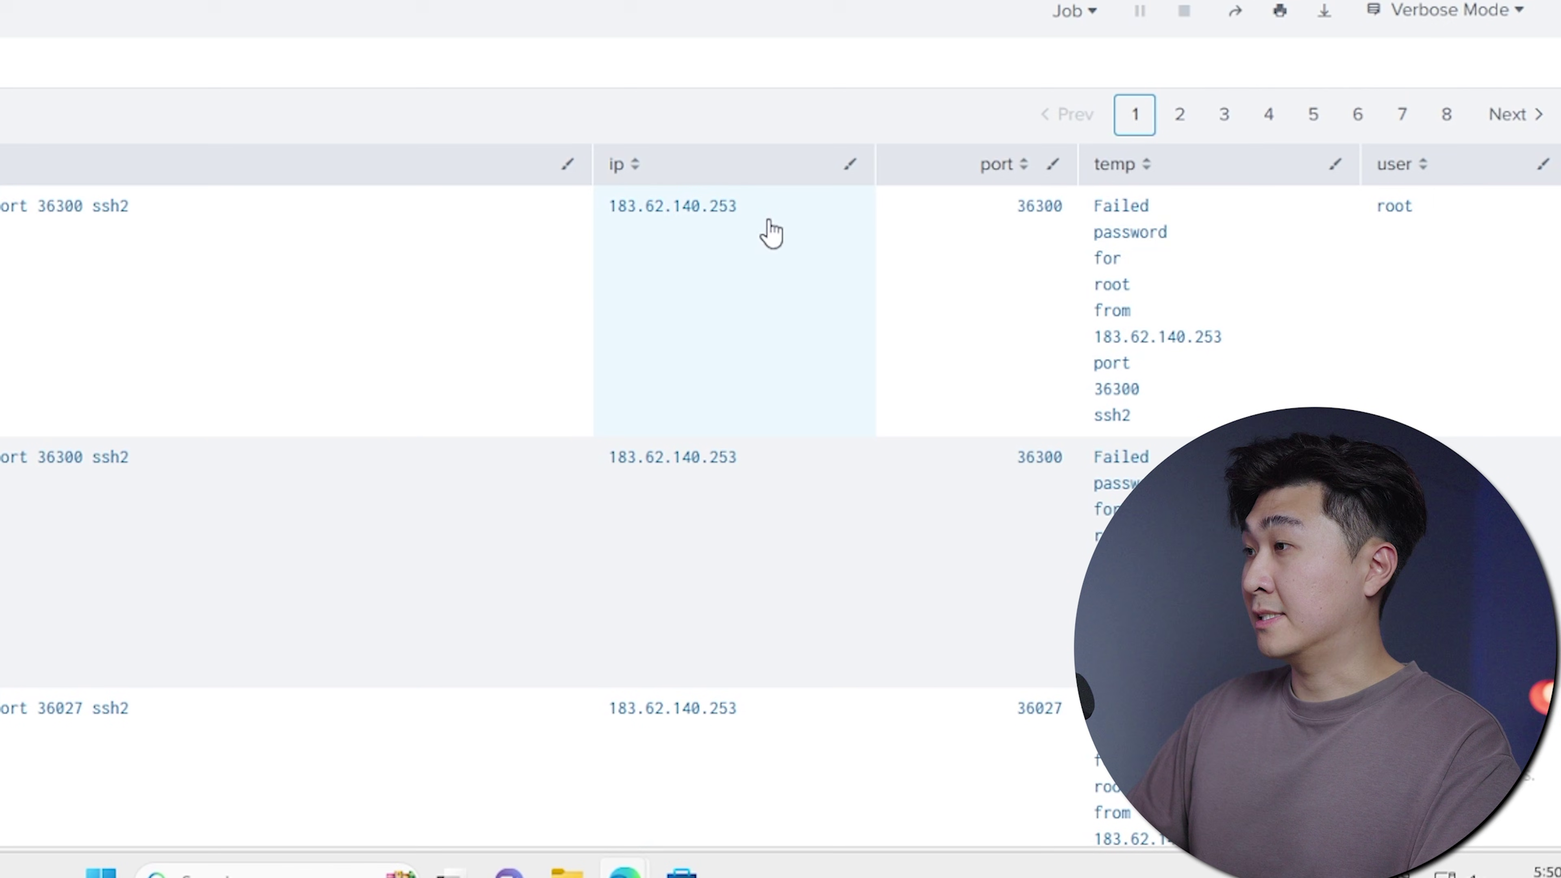
Check the first row's extracted ip, port 36300 and user root.
{"action": "left_click_drag", "start_coordinate": [771, 232], "coordinate": [606, 244]}
{"action": "left_click_drag", "start_coordinate": [1010, 238], "coordinate": [1068, 225]}
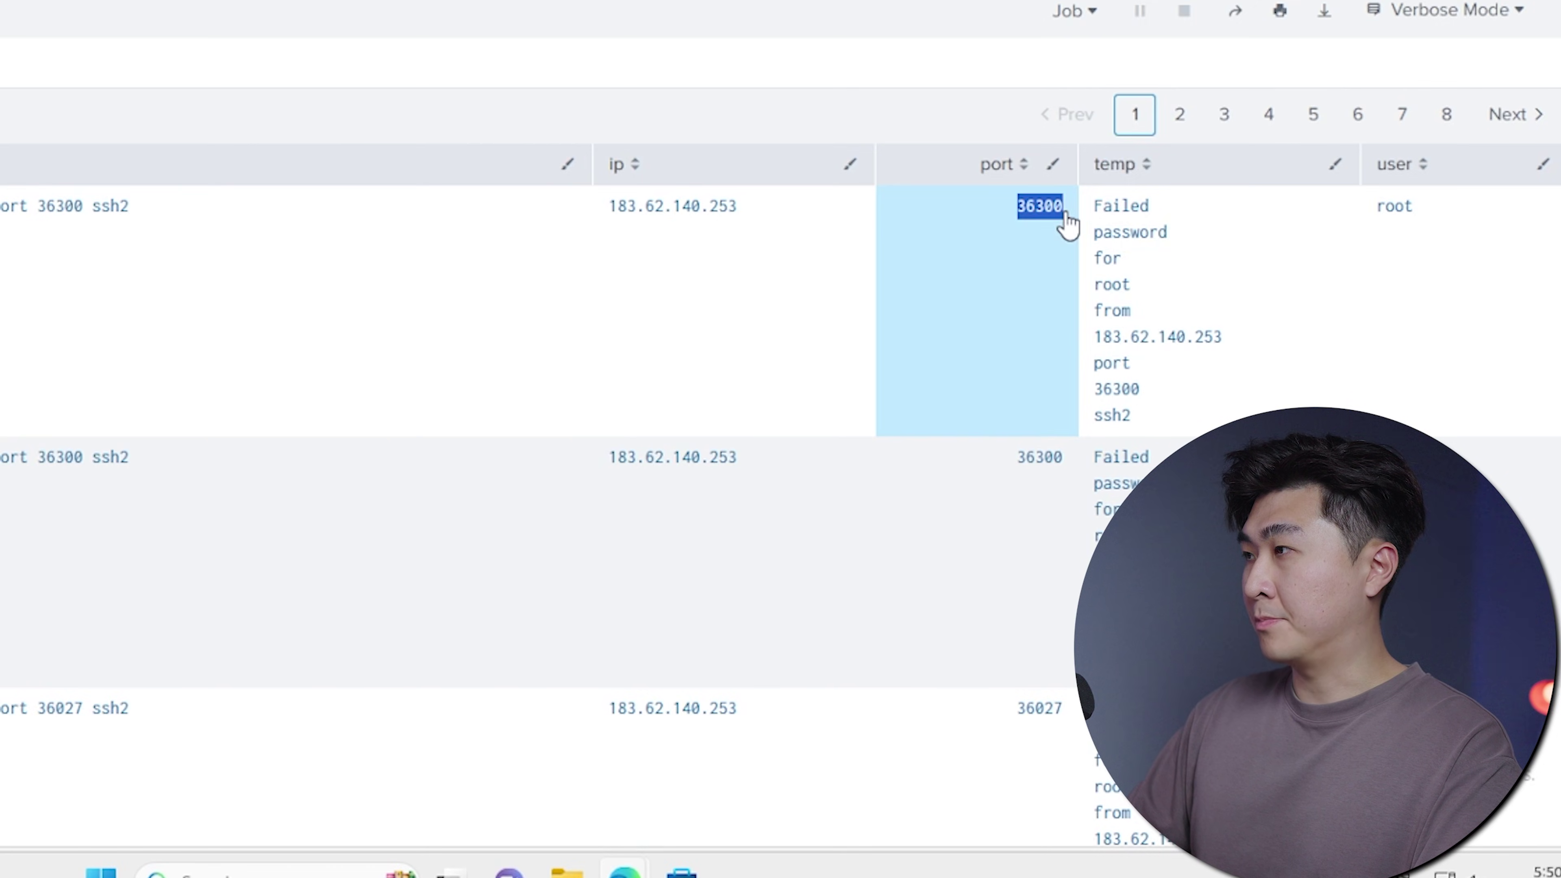
{"action": "left_click_drag", "start_coordinate": [1422, 237], "coordinate": [1366, 209]}
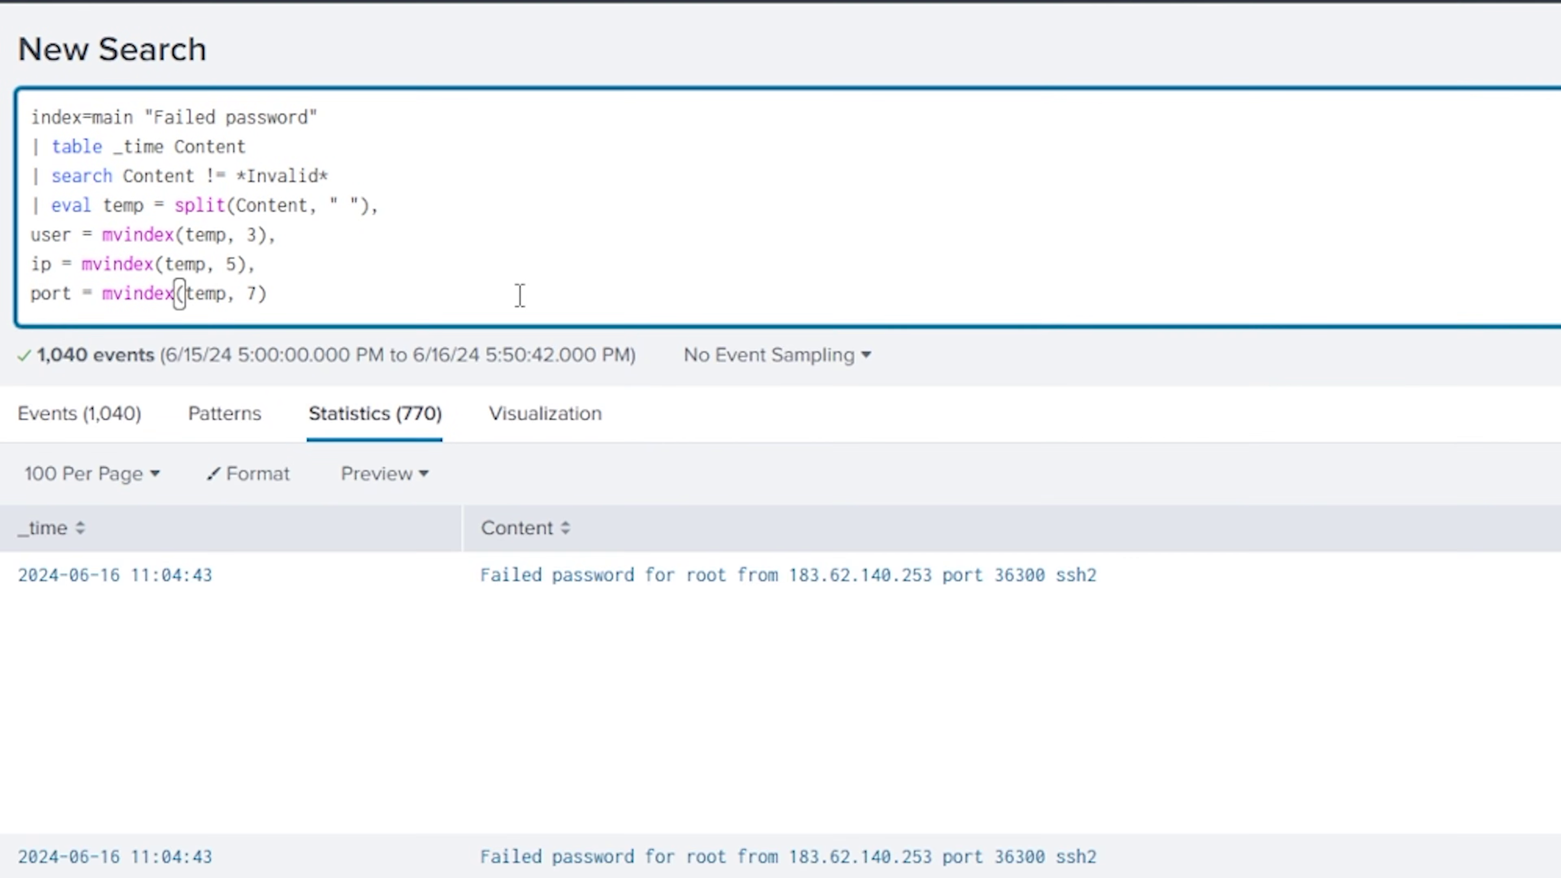
{"action": "key", "text": "Return"}
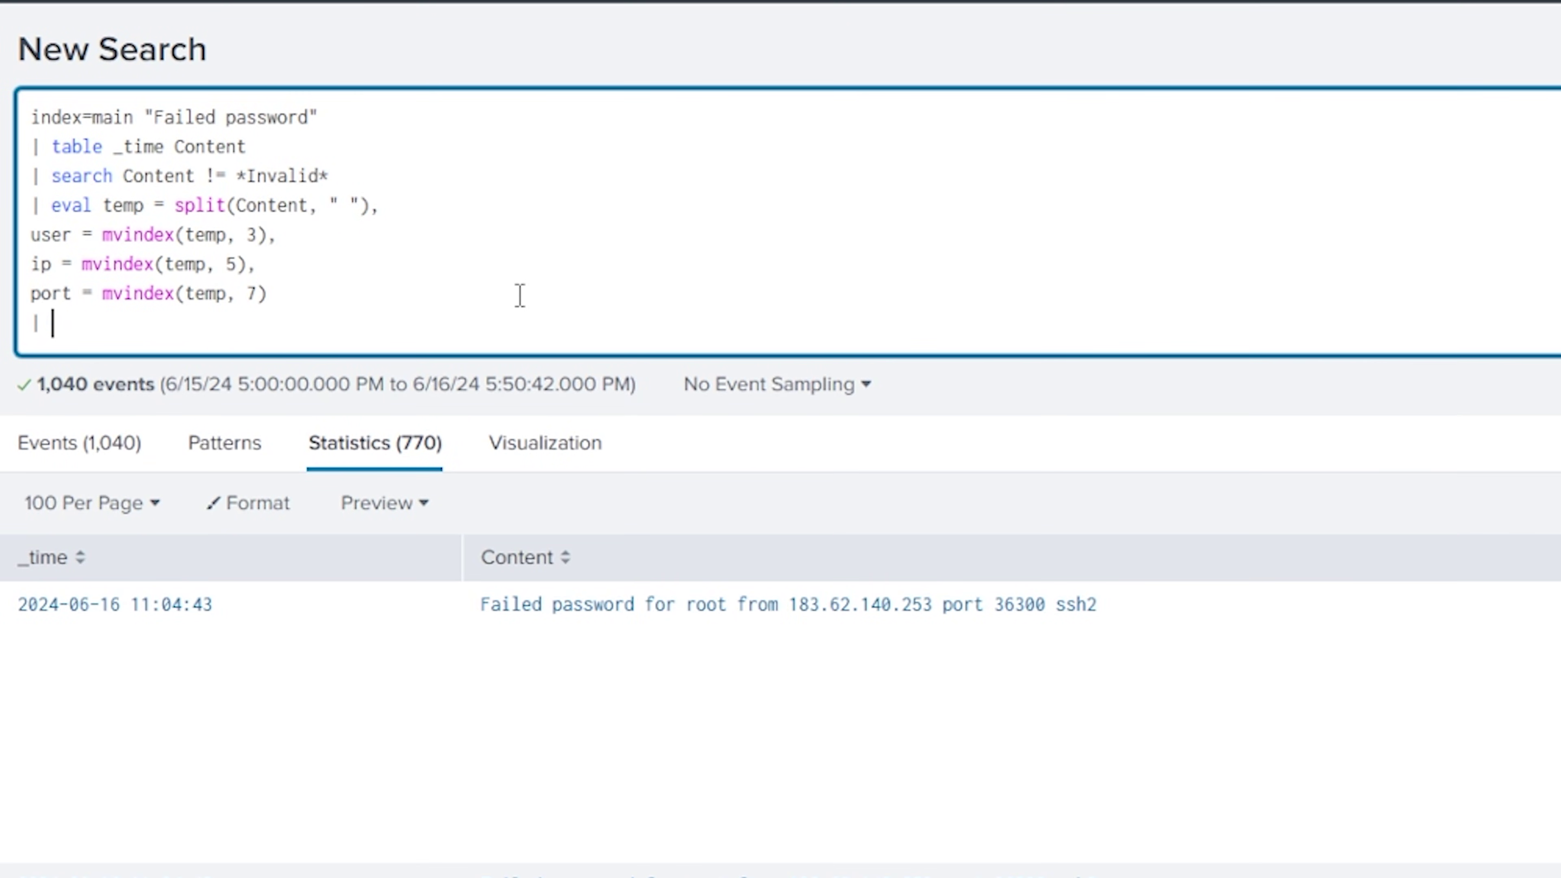
Append | fields - Content temp and run the search.
{"action": "type", "text": "| field"}
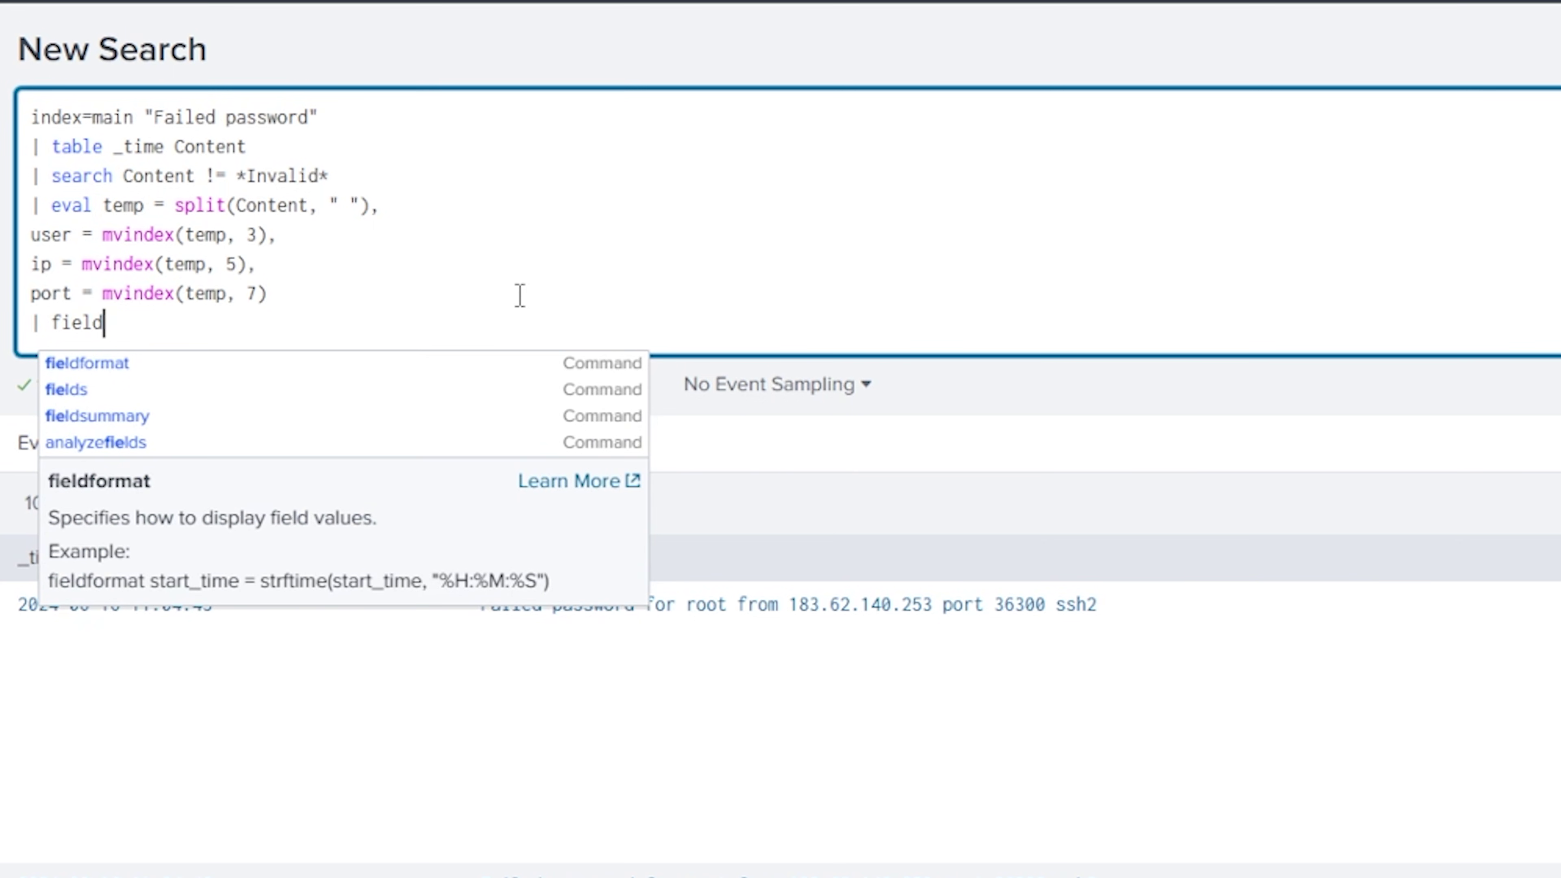
{"action": "type", "text": "s - "}
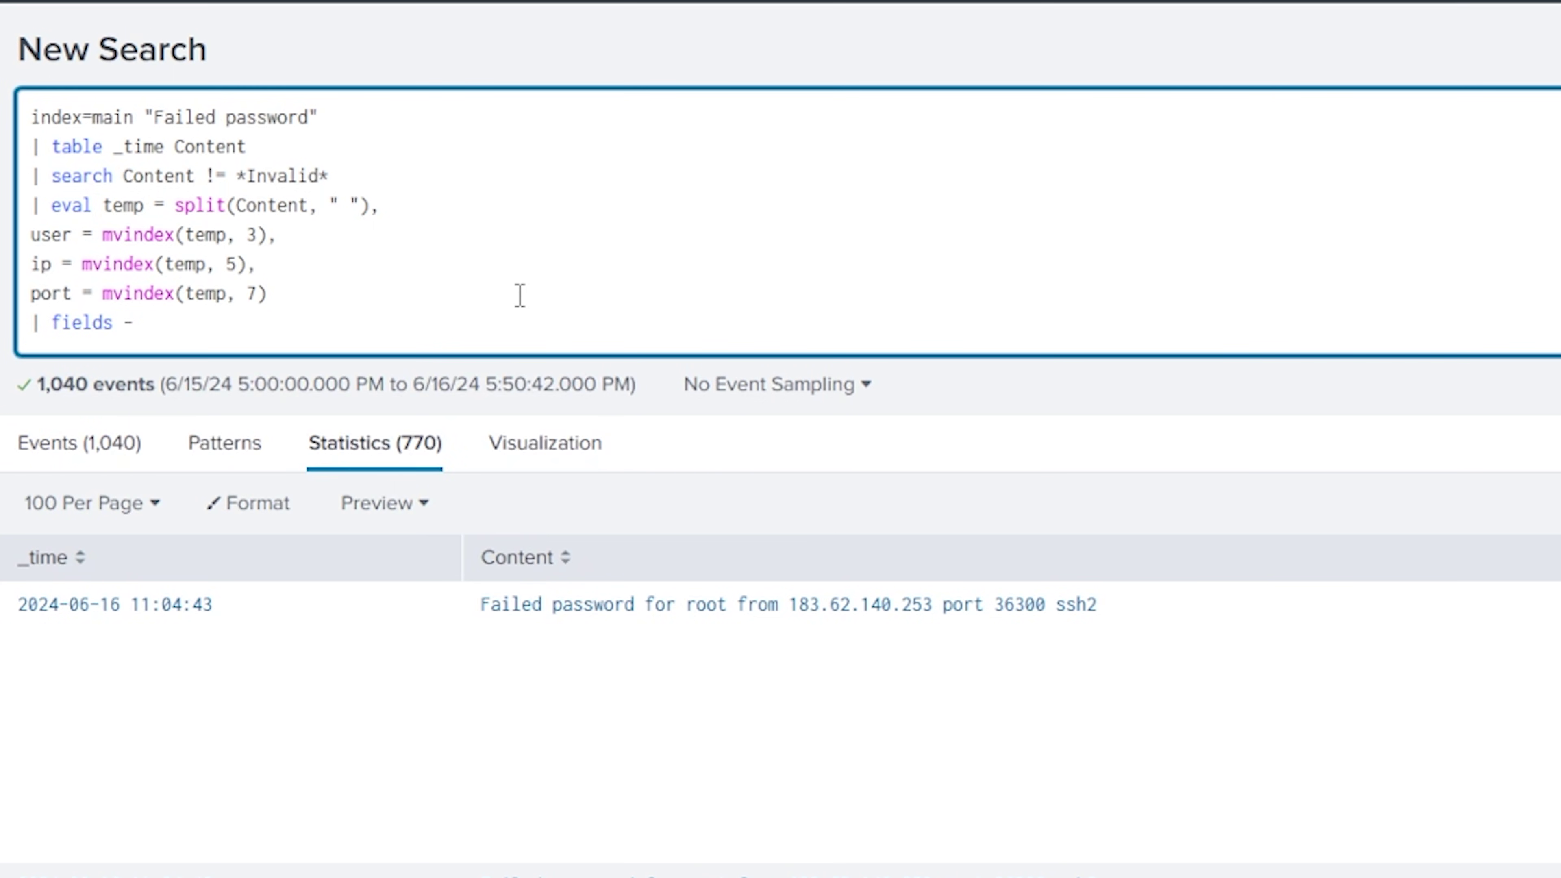
{"action": "type", "text": "Content"}
{"action": "type", "text": " temp"}
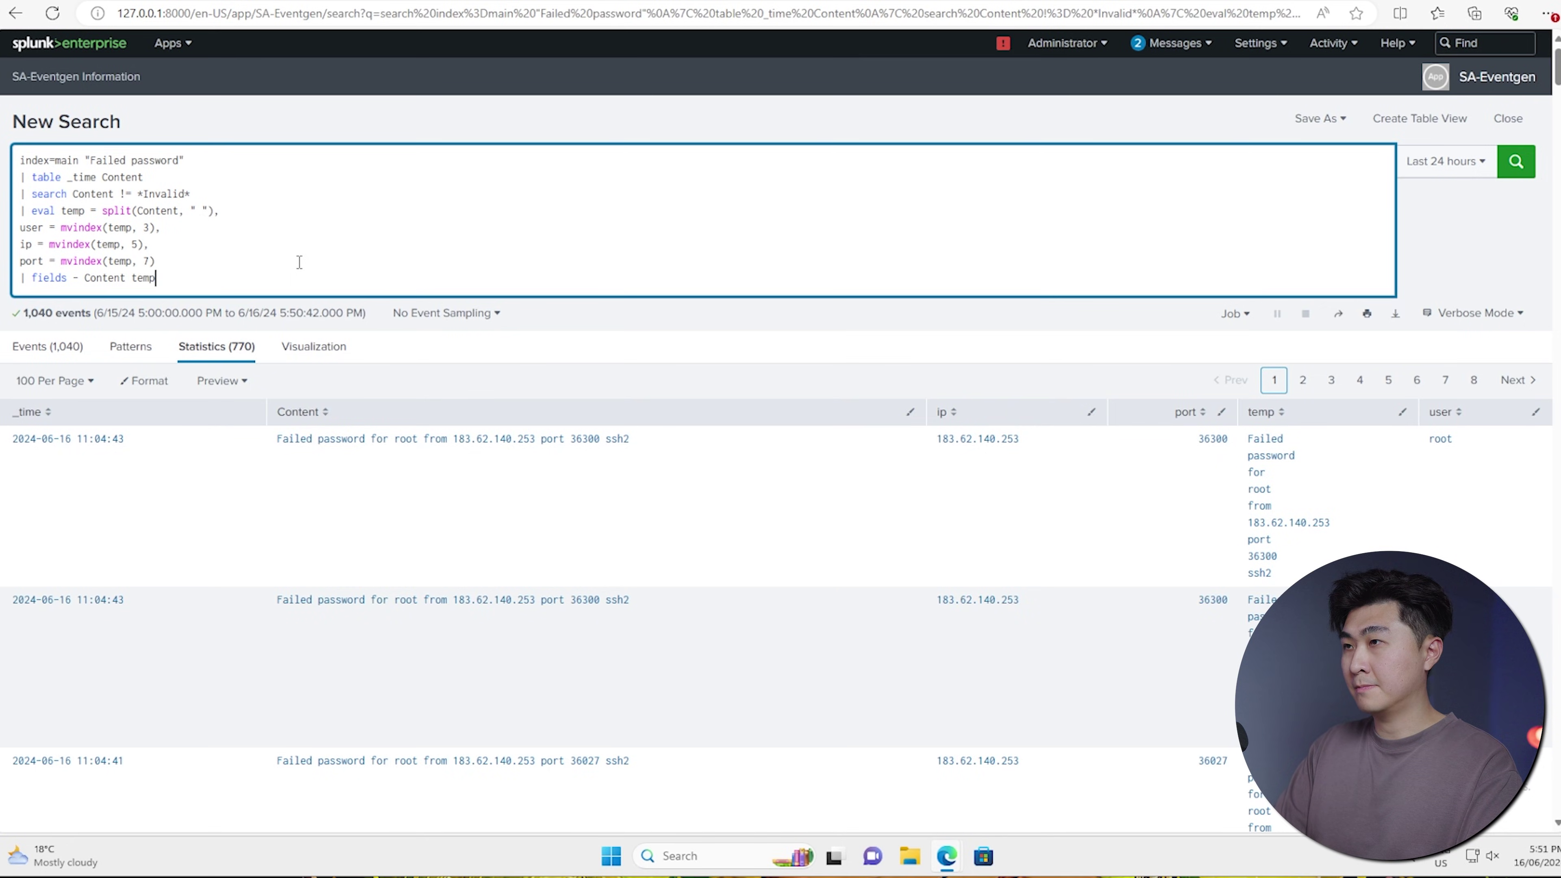
{"action": "key", "text": "Return"}
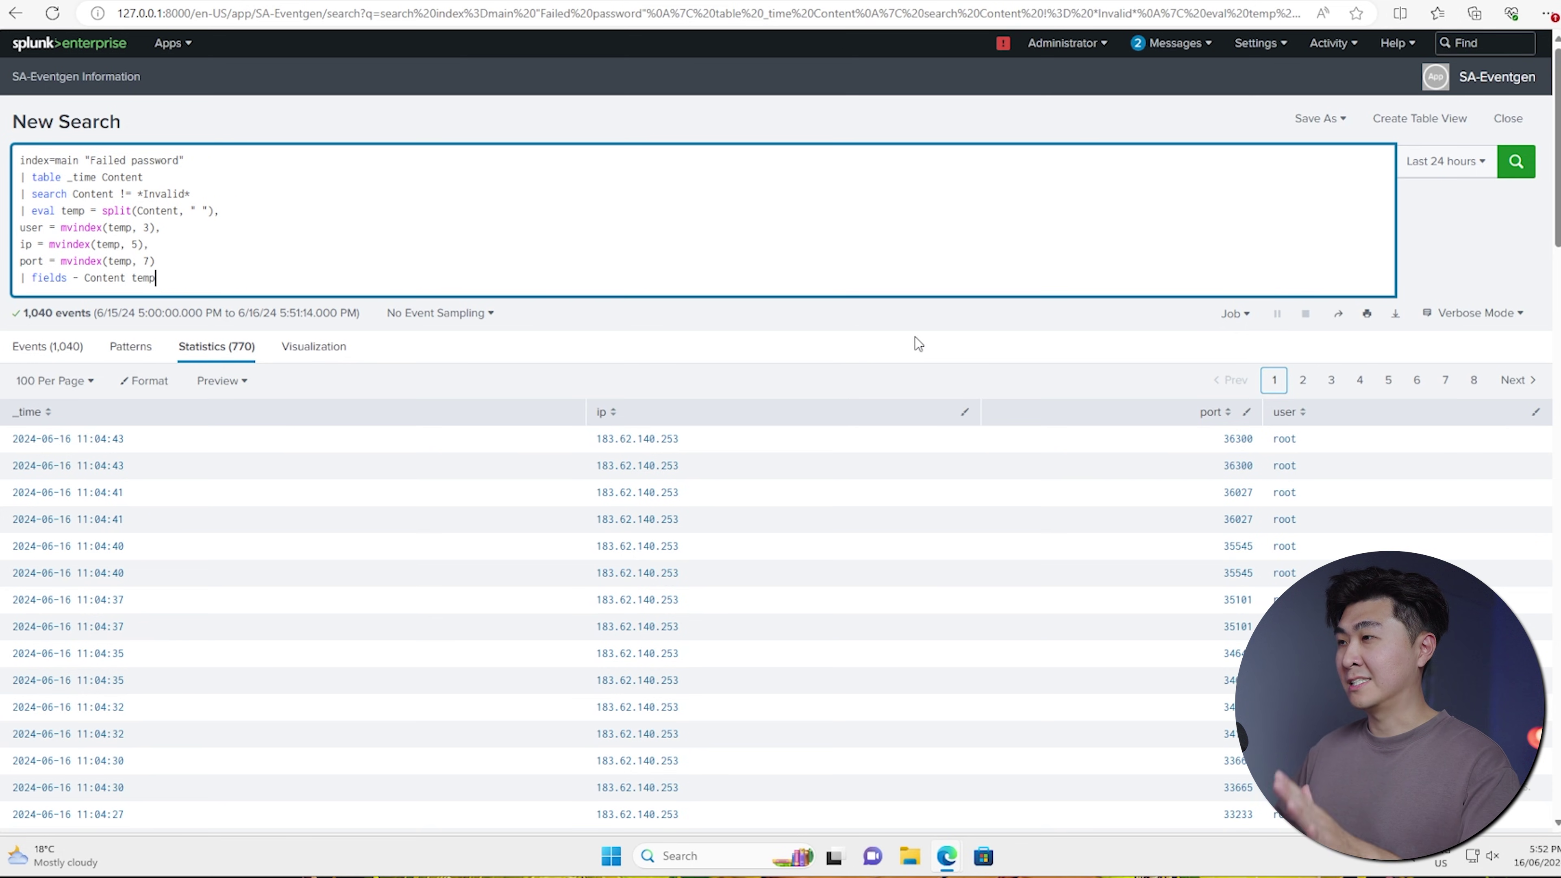
{"action": "scroll", "coordinate": [914, 337], "scroll_direction": "down", "scroll_amount": 4}
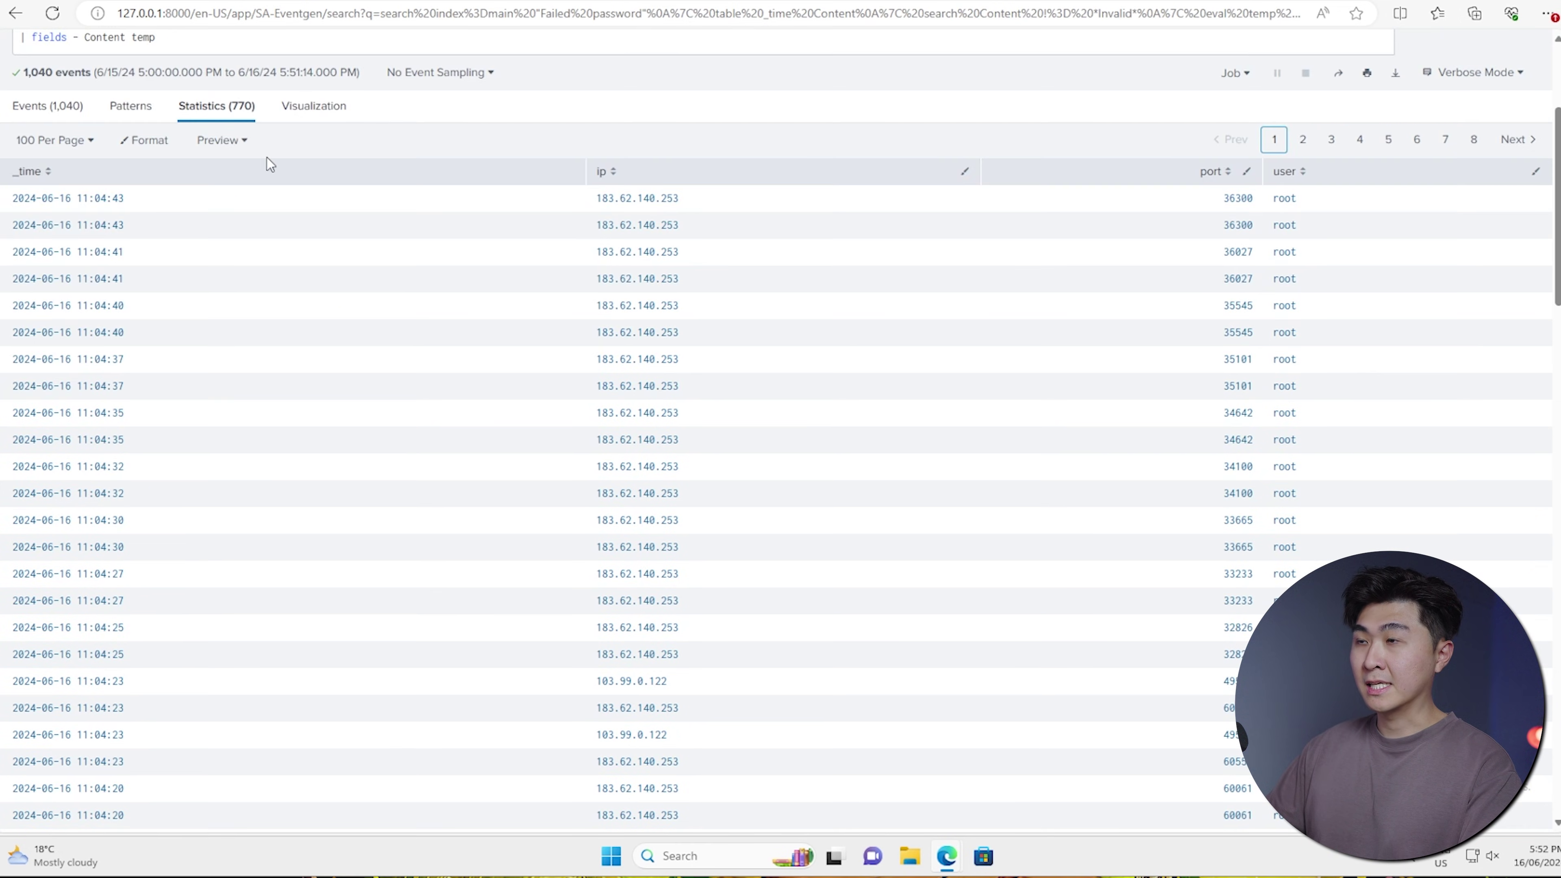
Review the first row's timestamp, user root, ip and port 36300.
{"action": "left_click_drag", "start_coordinate": [150, 206], "coordinate": [21, 211]}
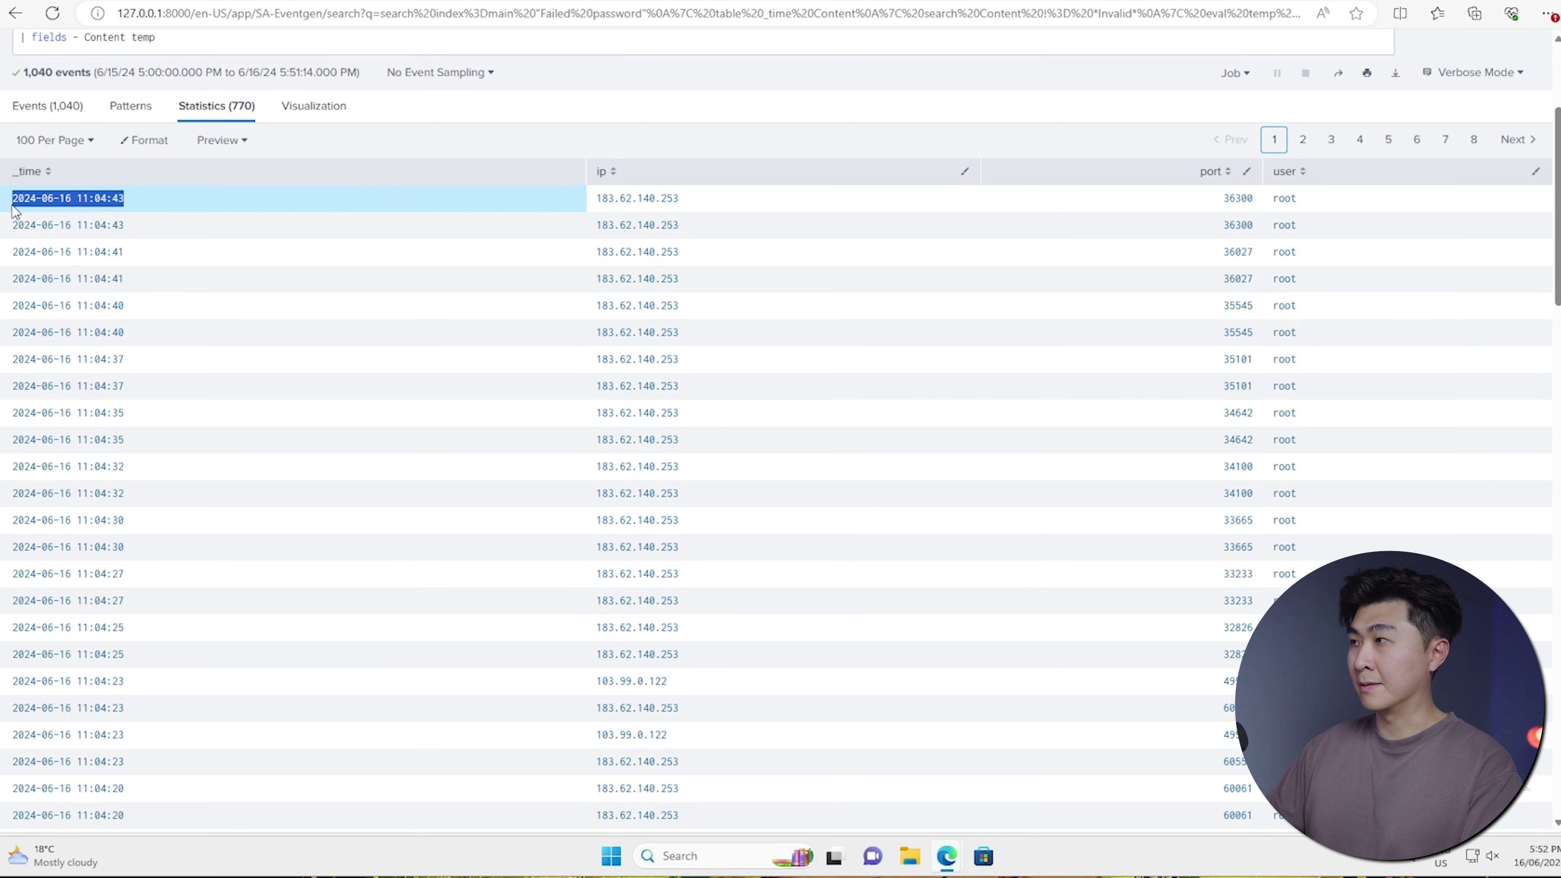
{"action": "left_click", "coordinate": [1309, 208]}
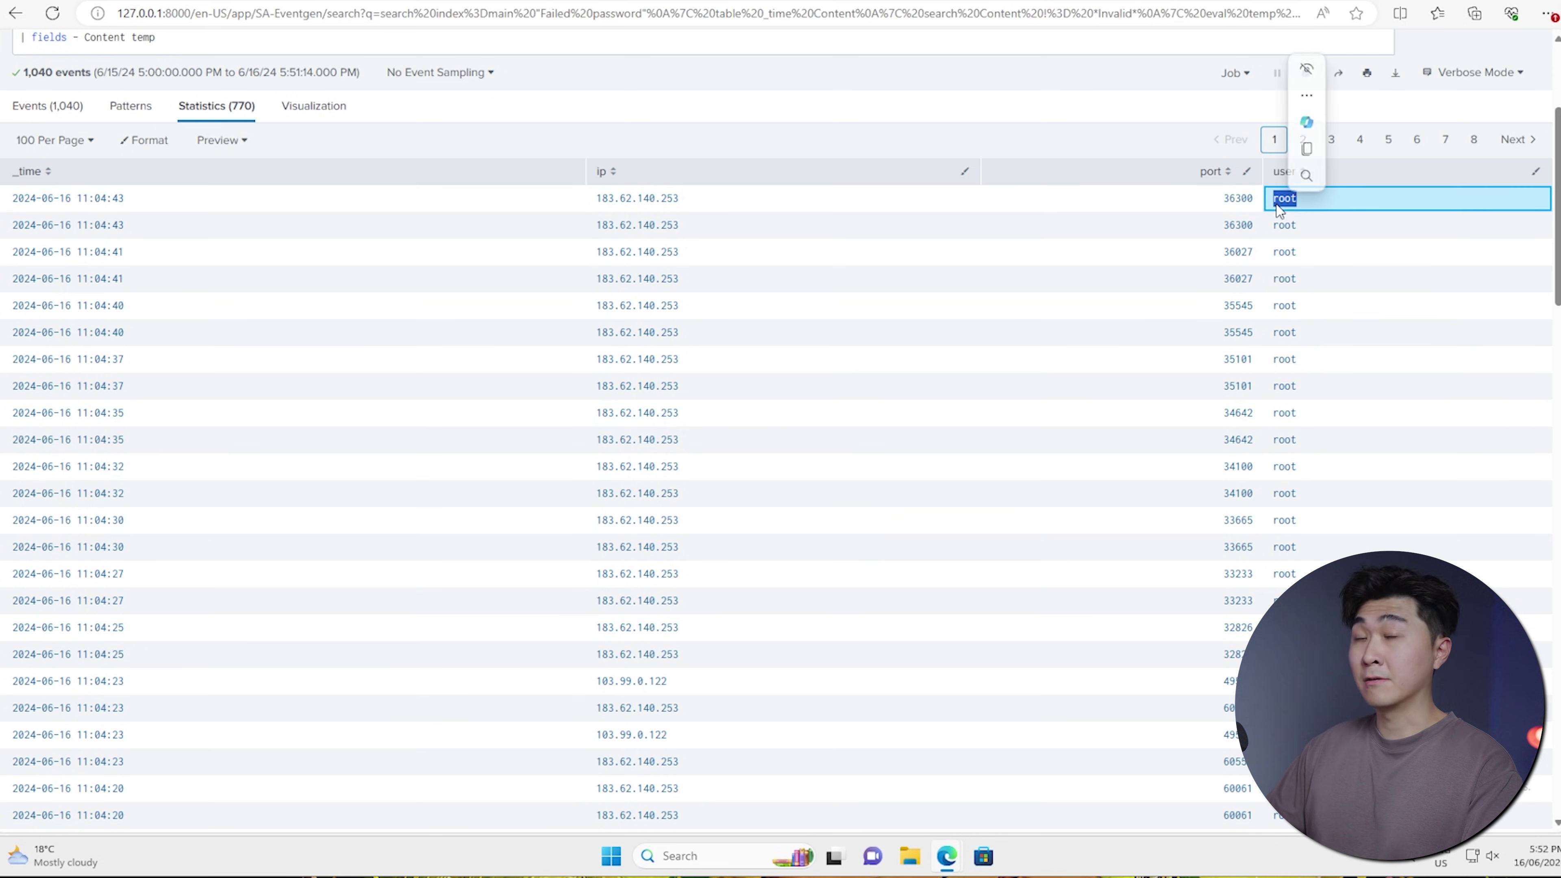
{"action": "left_click", "coordinate": [829, 216]}
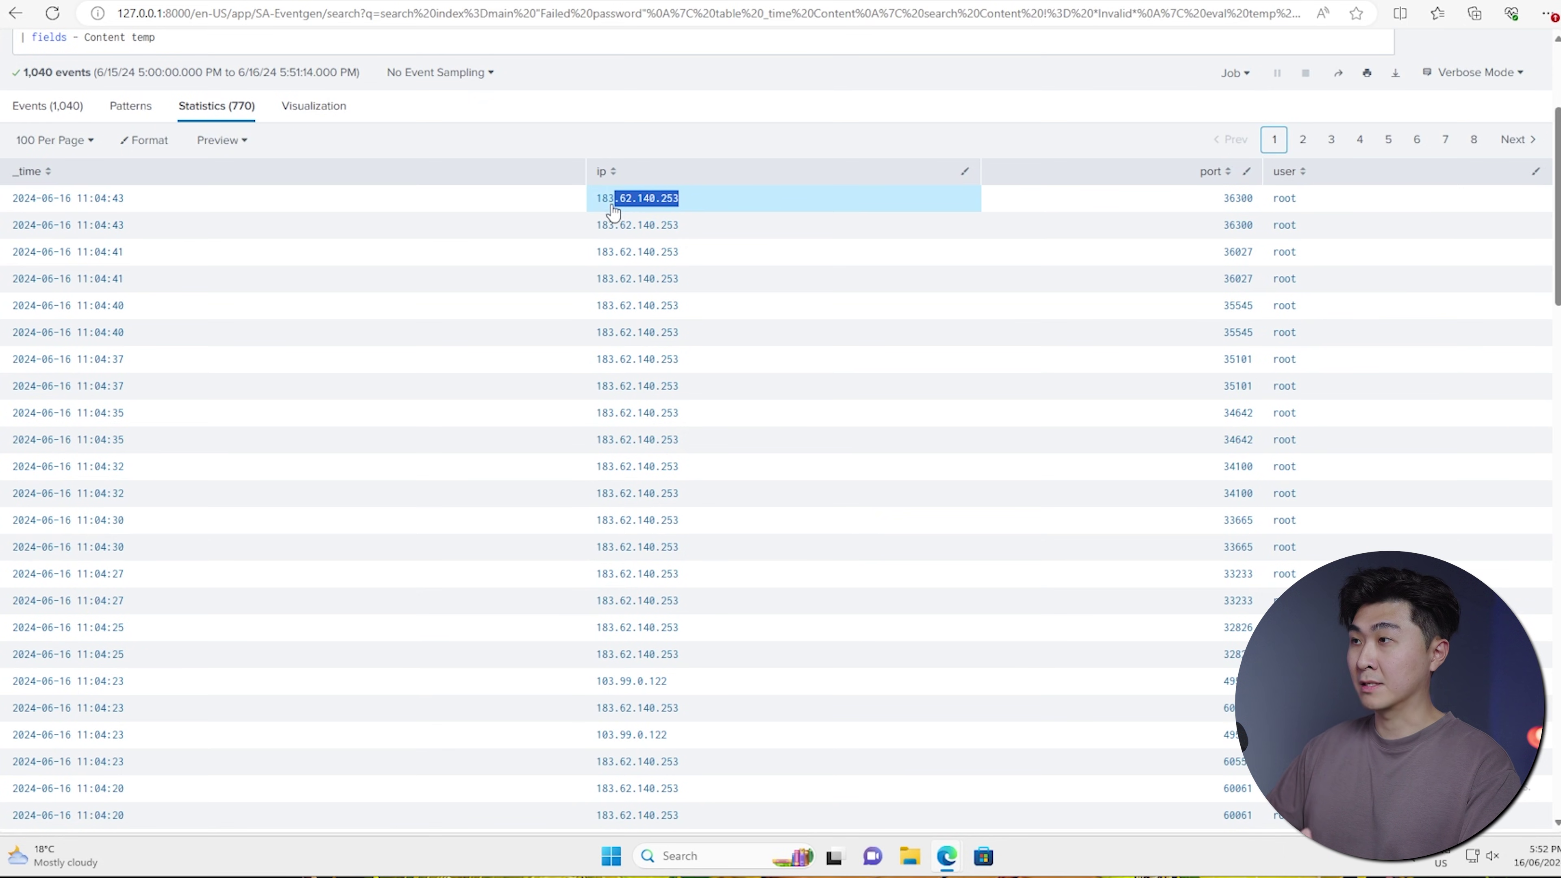
{"action": "double_click", "coordinate": [1237, 198]}
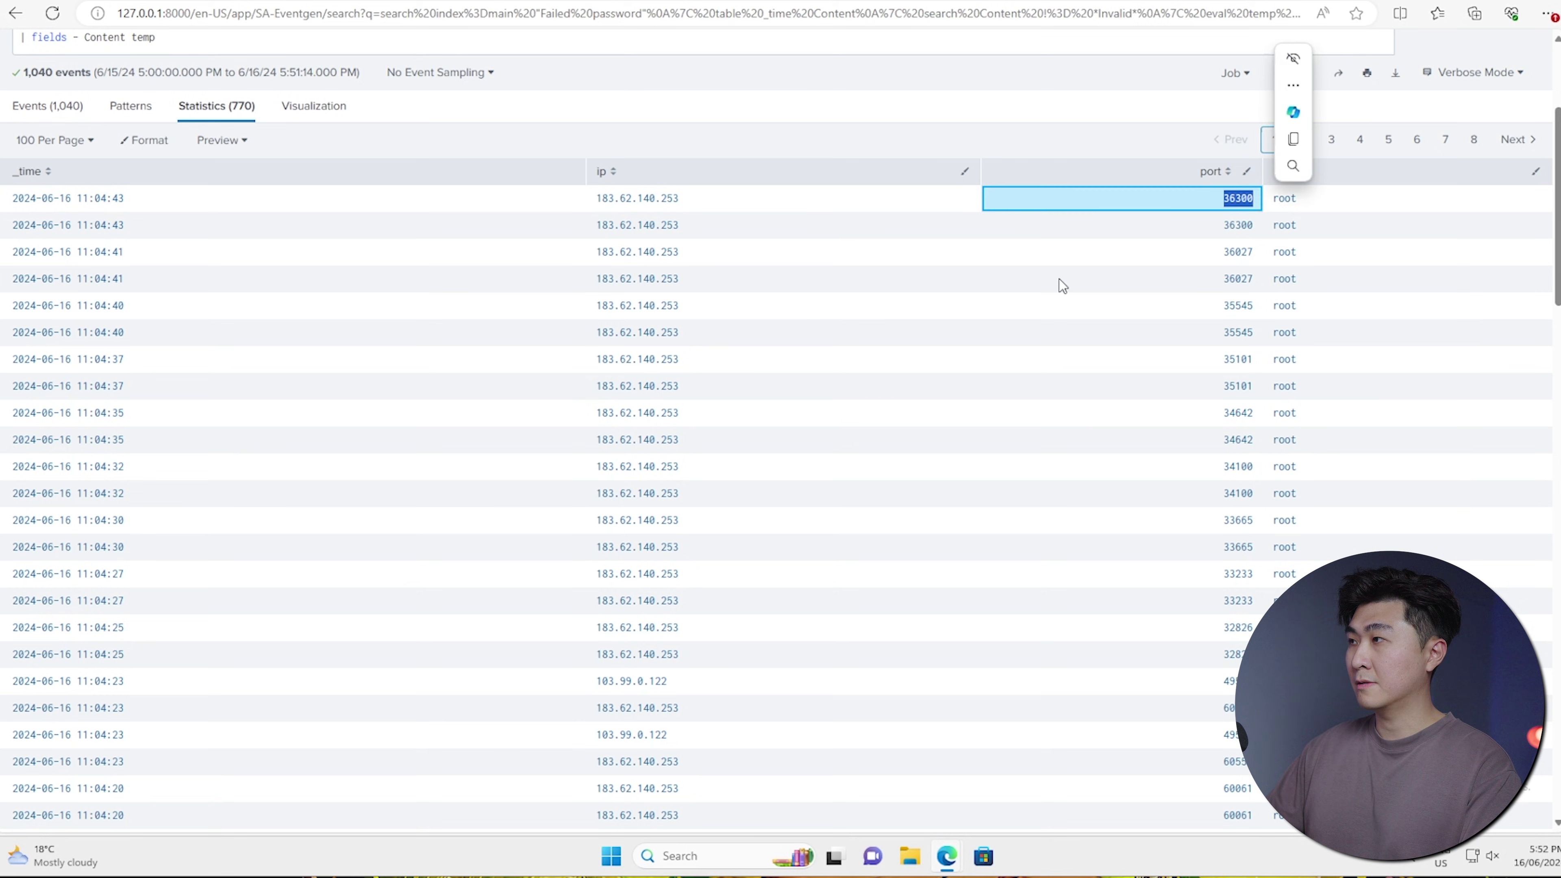
{"action": "key", "text": "Escape"}
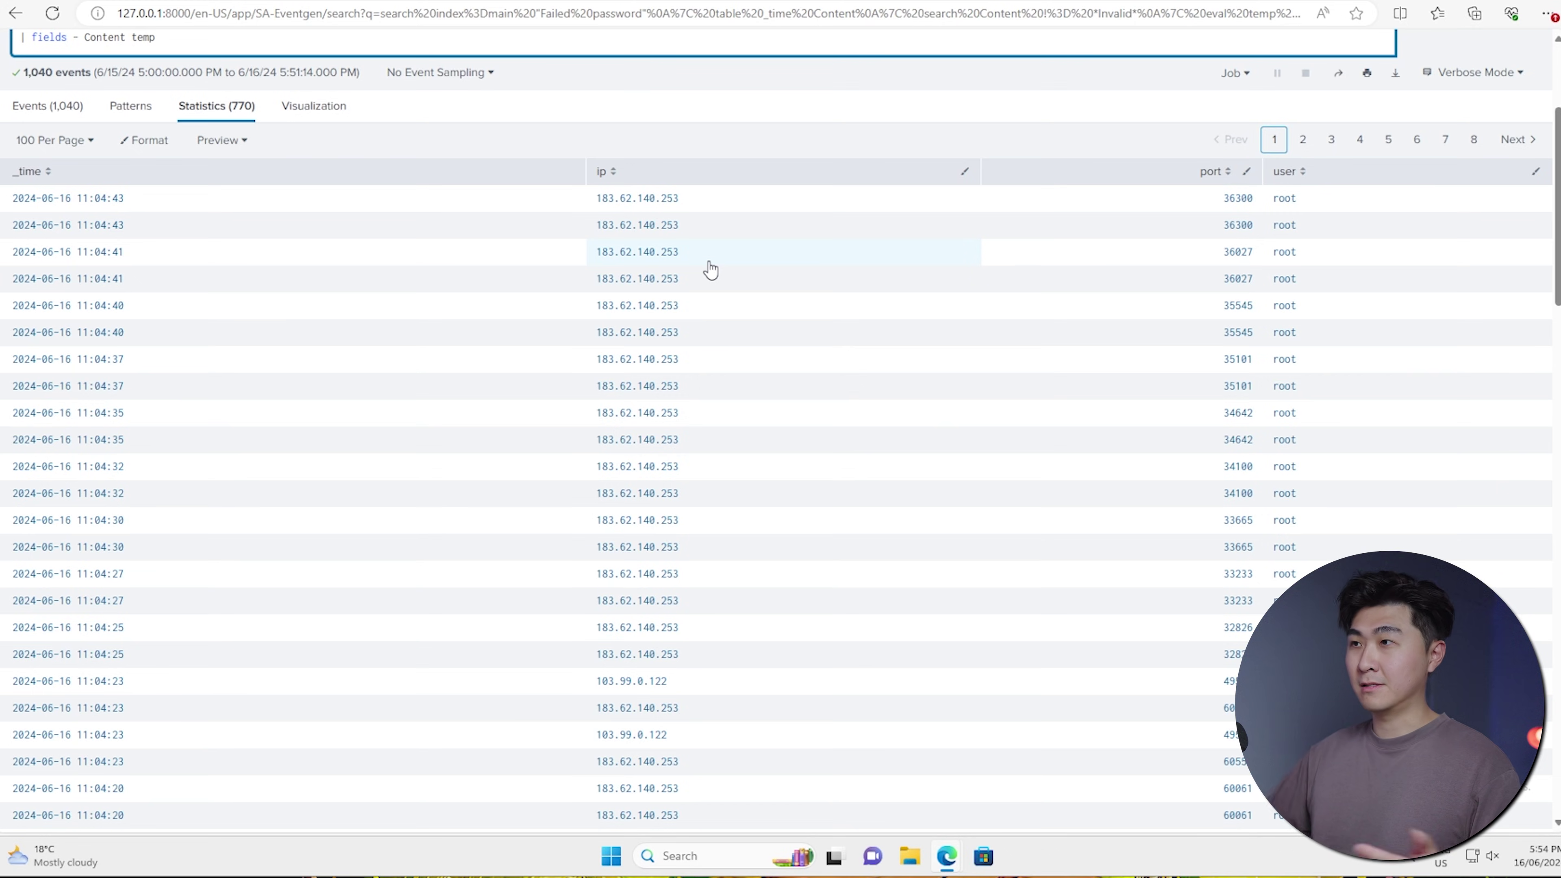
{"action": "scroll", "coordinate": [710, 269], "scroll_direction": "up", "scroll_amount": 4}
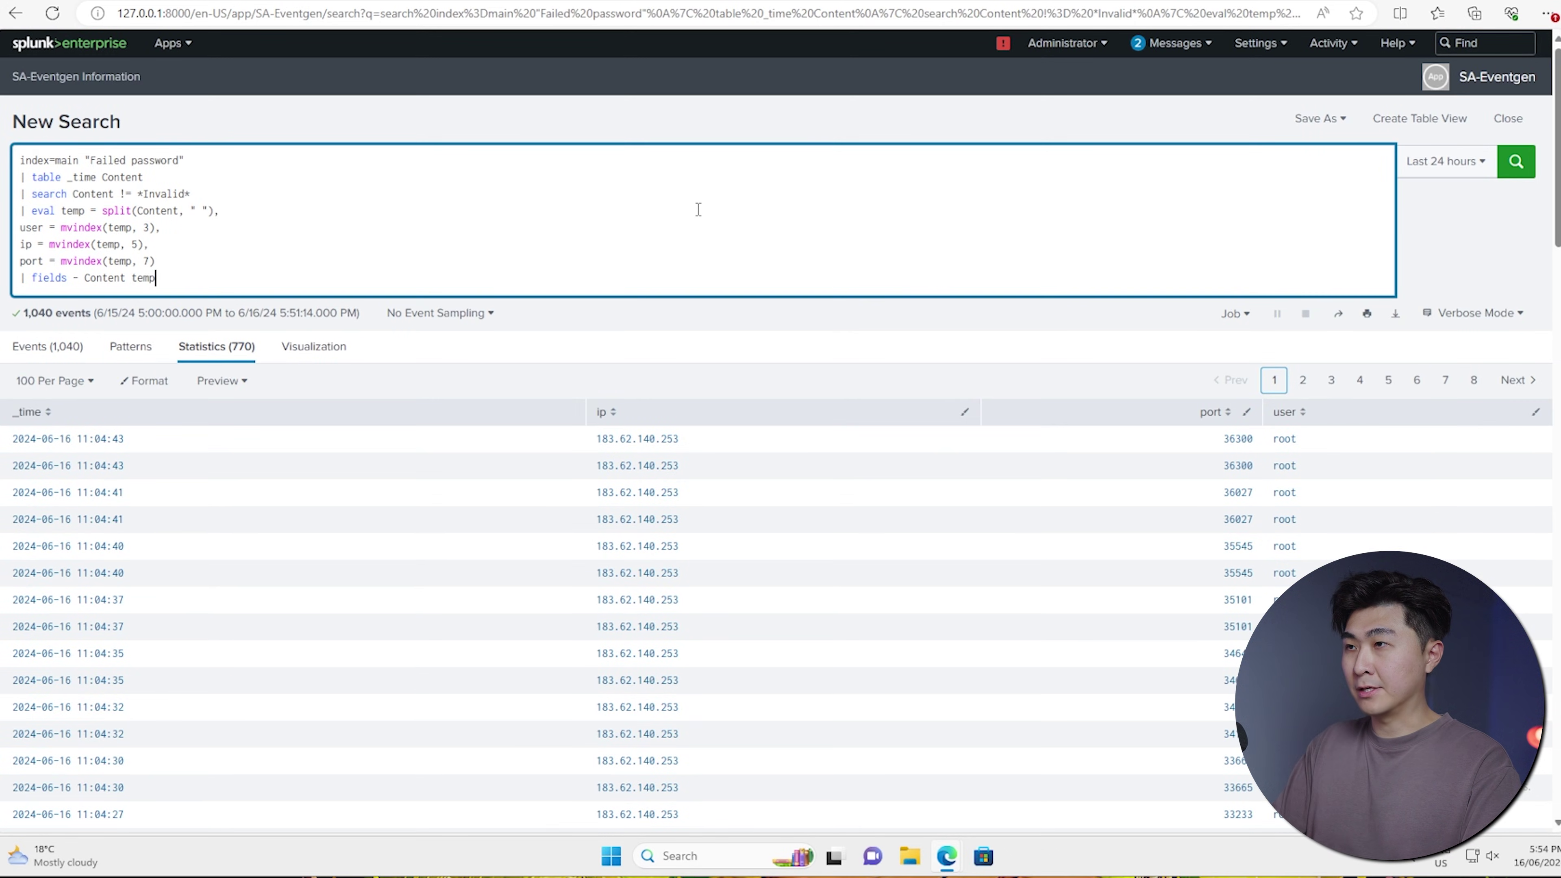
Add | stats count by ip port user, then drop port to count by ip and user.
{"action": "key", "text": "shift+Return"}
{"action": "type", "text": "| stats "}
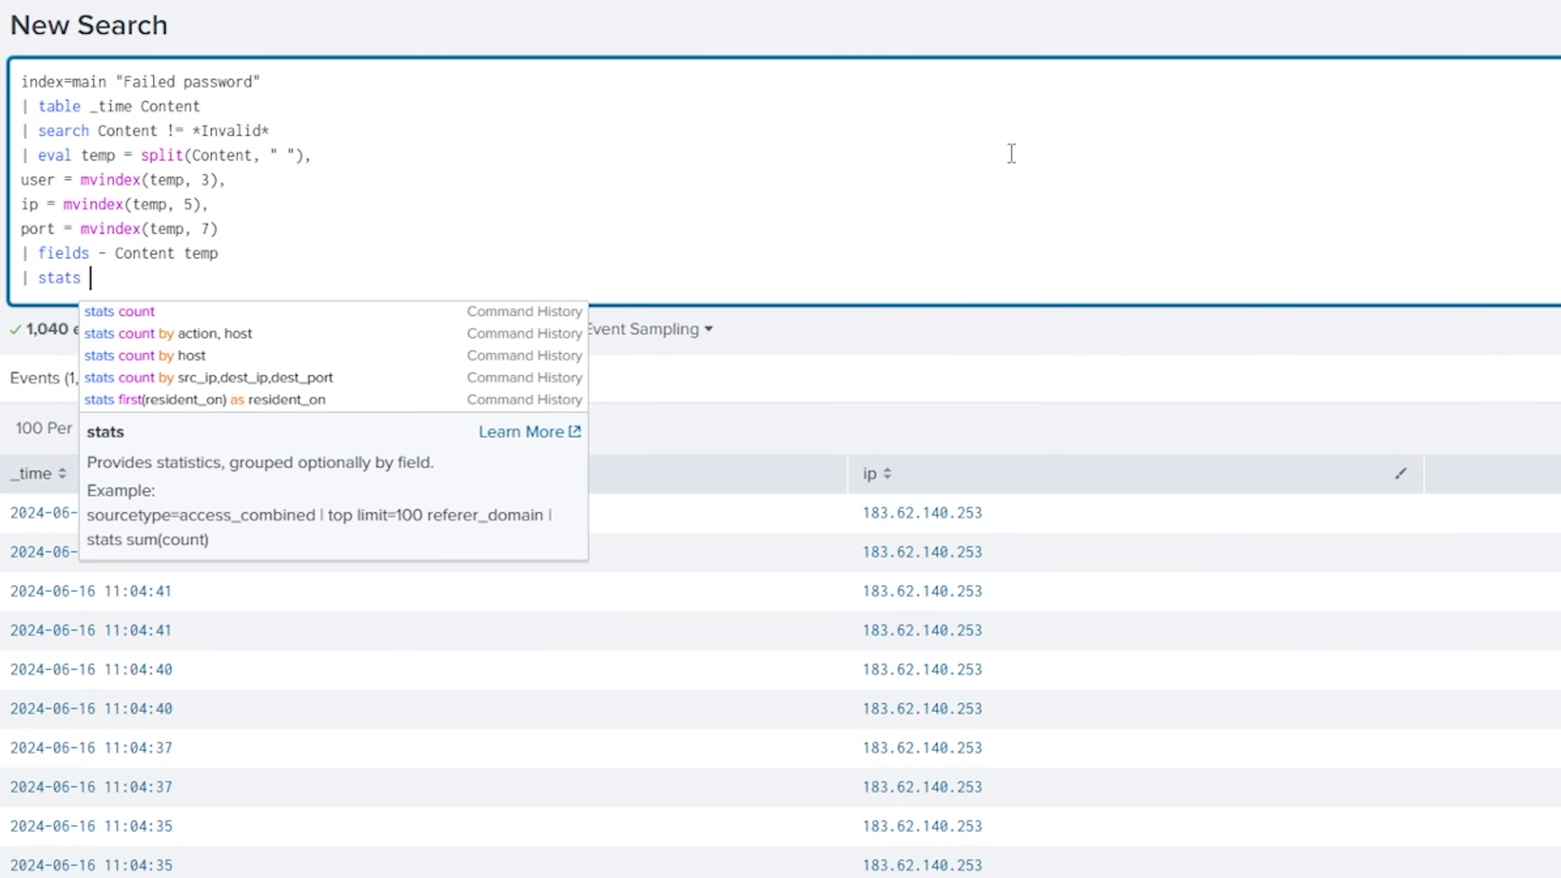
{"action": "type", "text": "count by "}
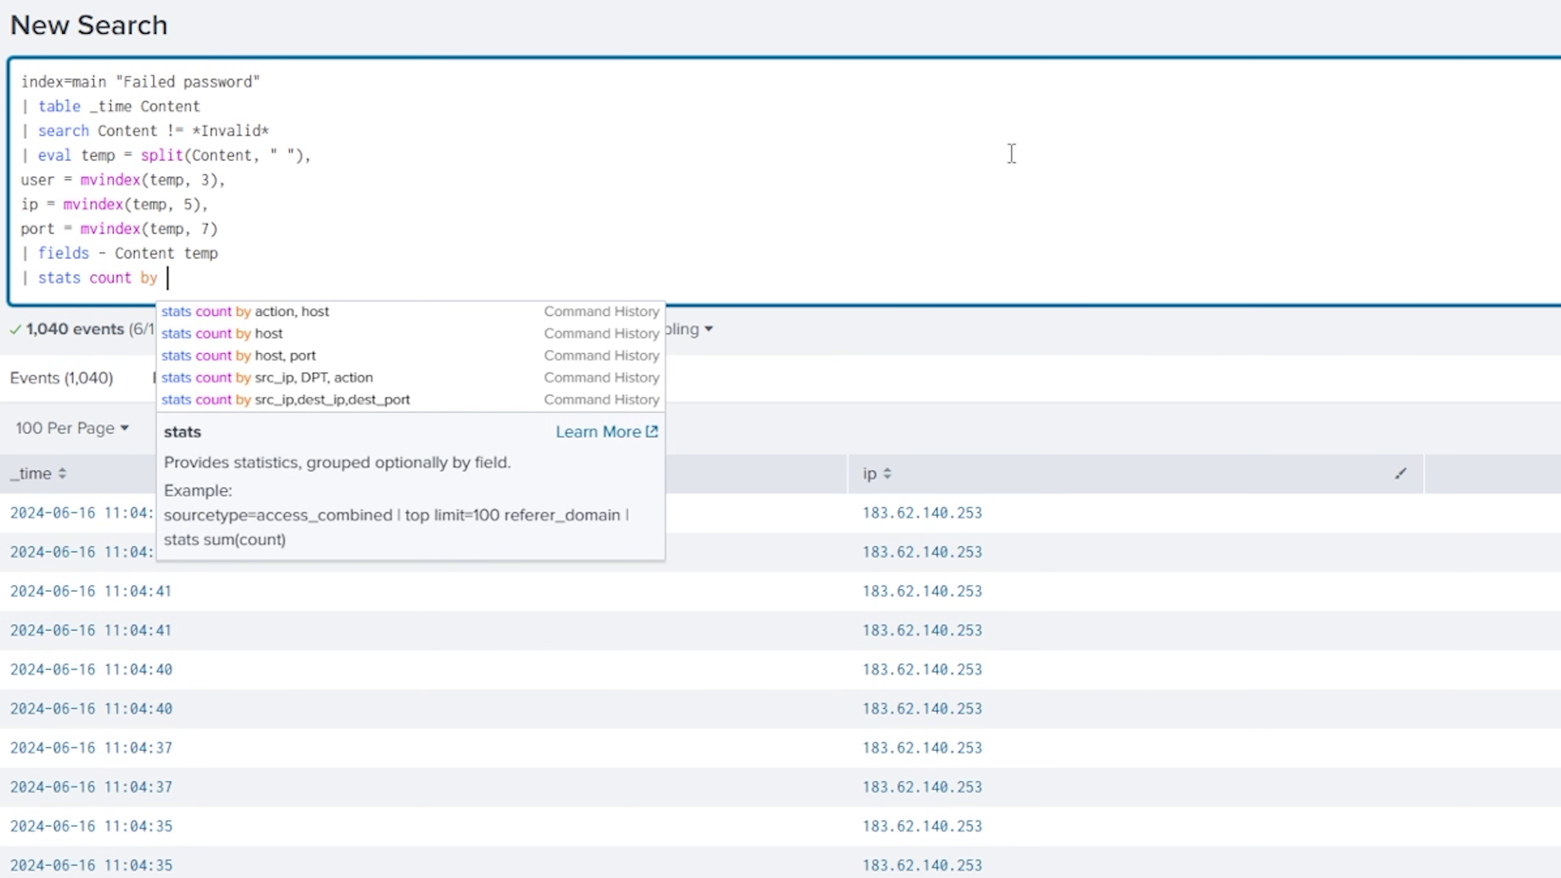
{"action": "type", "text": "ip port us"}
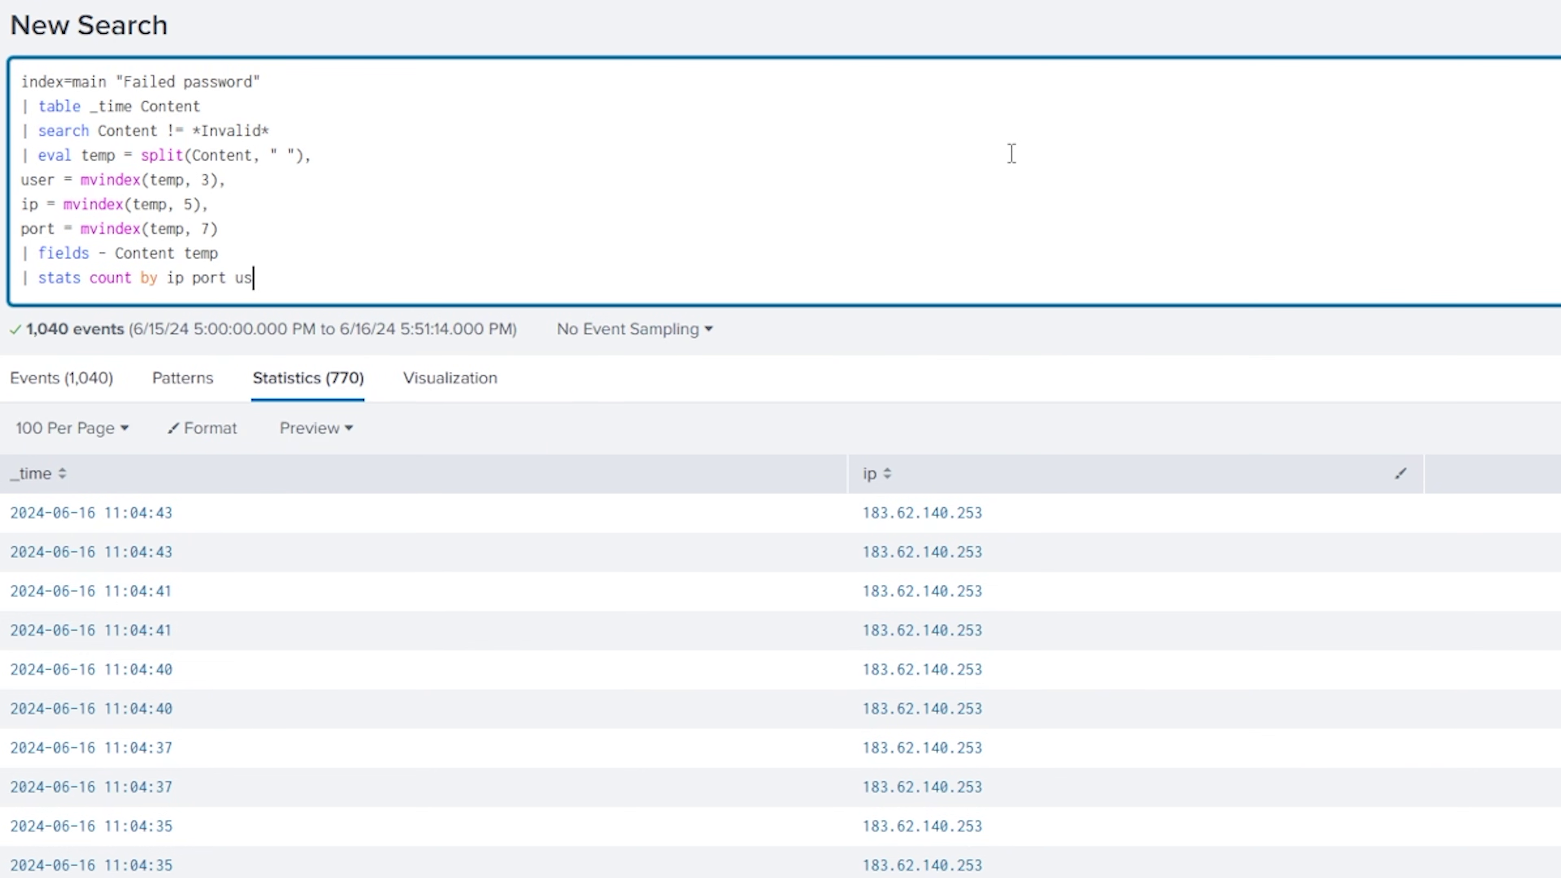
{"action": "type", "text": "er"}
{"action": "key", "text": "Return"}
{"action": "scroll", "coordinate": [801, 393], "scroll_direction": "down", "scroll_amount": 2}
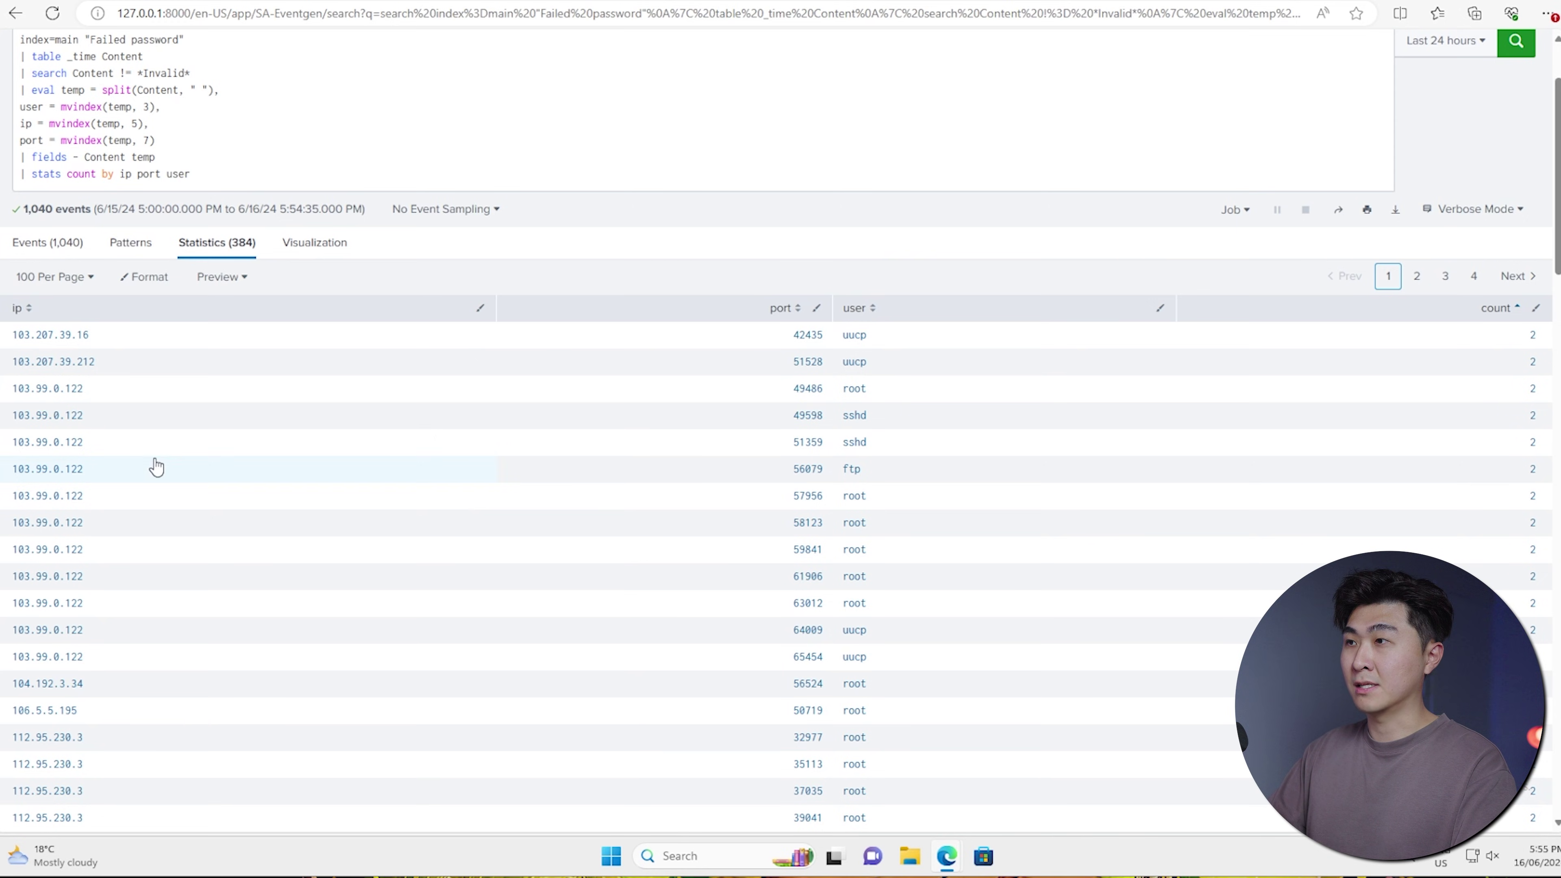
{"action": "scroll", "coordinate": [152, 417], "scroll_direction": "up", "scroll_amount": 2}
{"action": "left_click", "coordinate": [151, 295]}
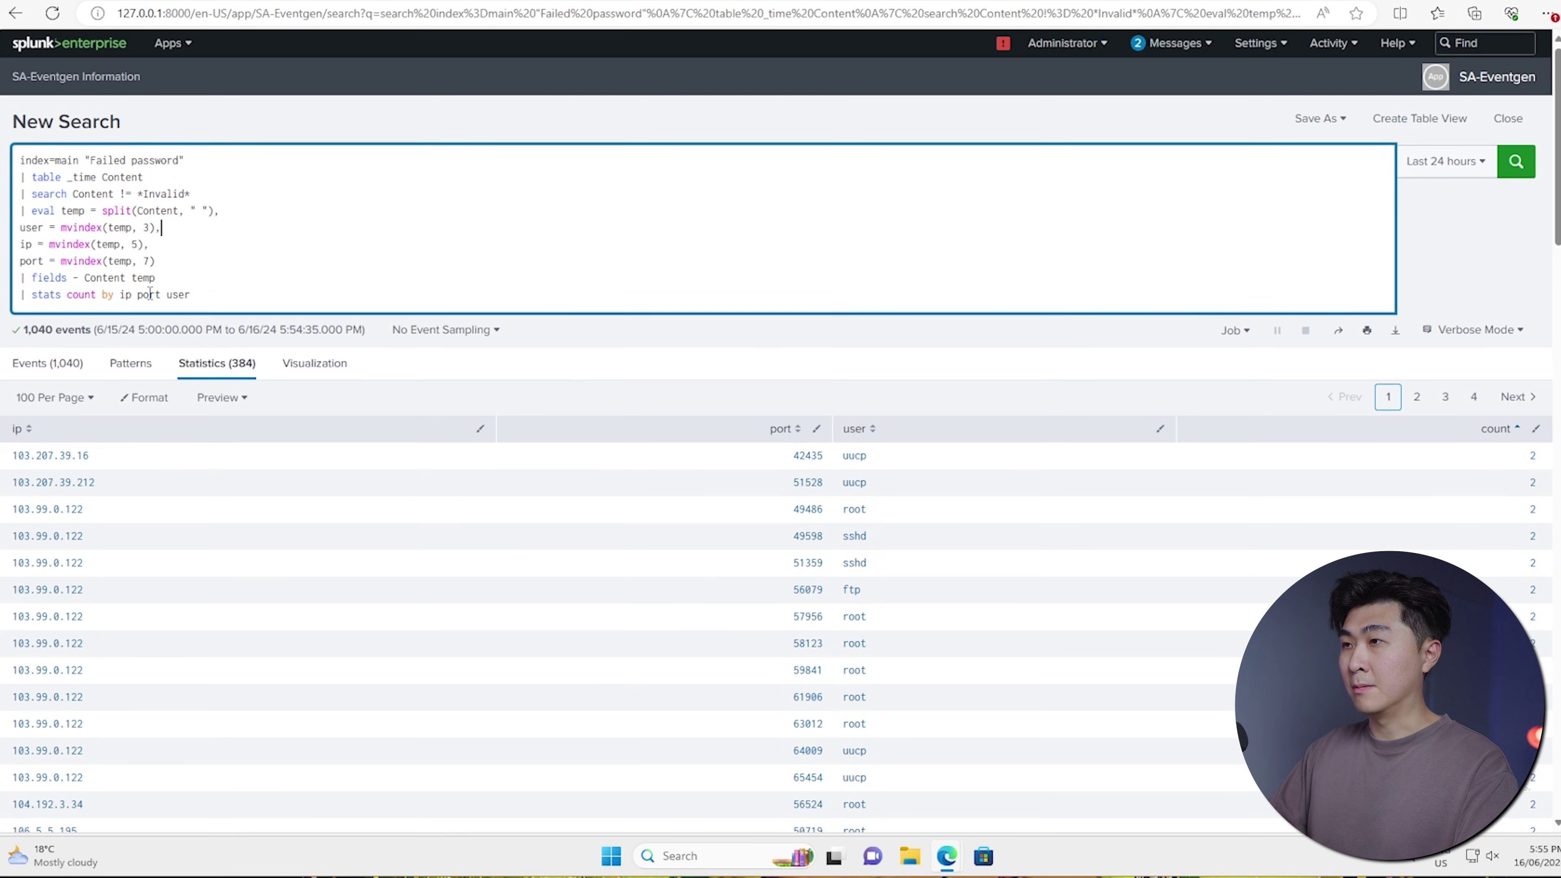
{"action": "key", "text": "BackSpace"}
{"action": "key", "text": "BackSpace"}
{"action": "key", "text": "Return"}
Add | sort - count and | head 10 to keep the top 10 pairs, led by 552.
{"action": "key", "text": "shift+Return"}
{"action": "type", "text": "| sort - count"}
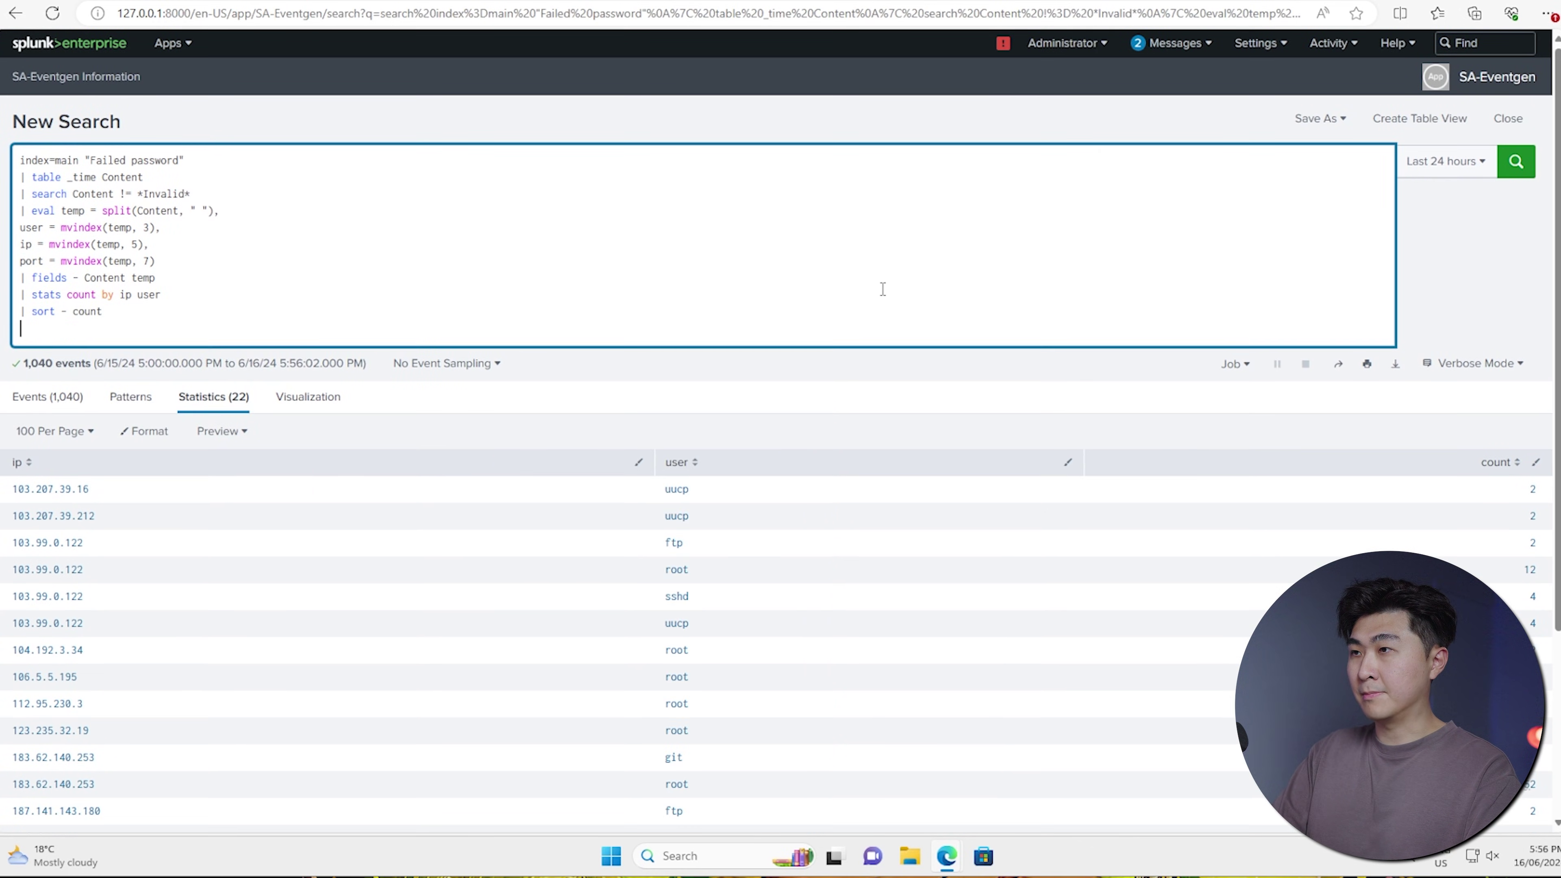
{"action": "key", "text": "shift+Return"}
{"action": "type", "text": "| head 10"}
{"action": "key", "text": "Return"}
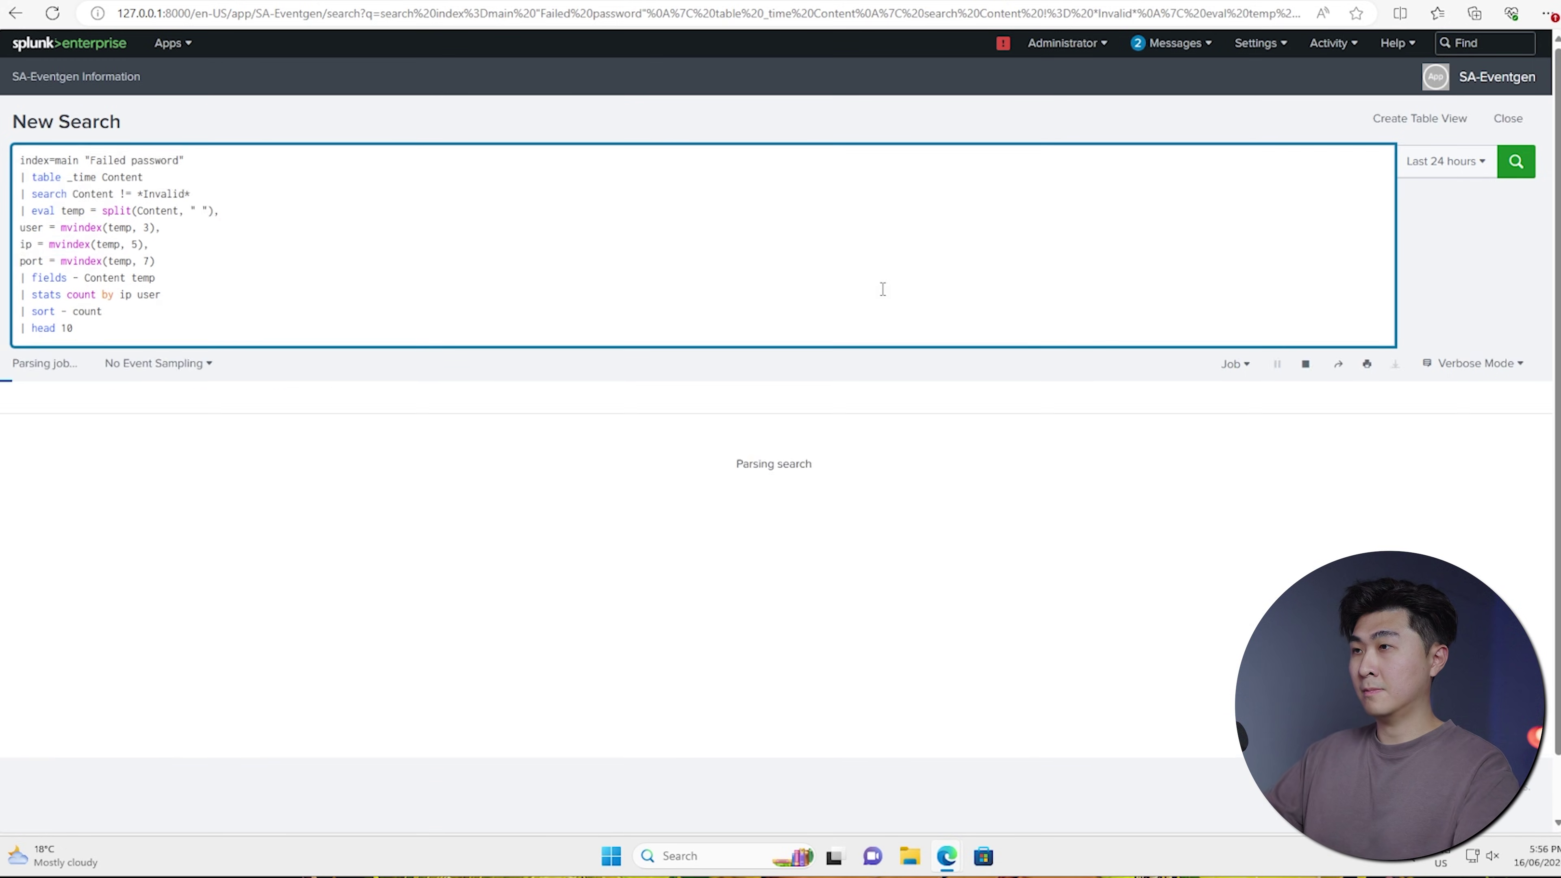
{"action": "scroll", "coordinate": [732, 309], "scroll_direction": "down", "scroll_amount": 1}
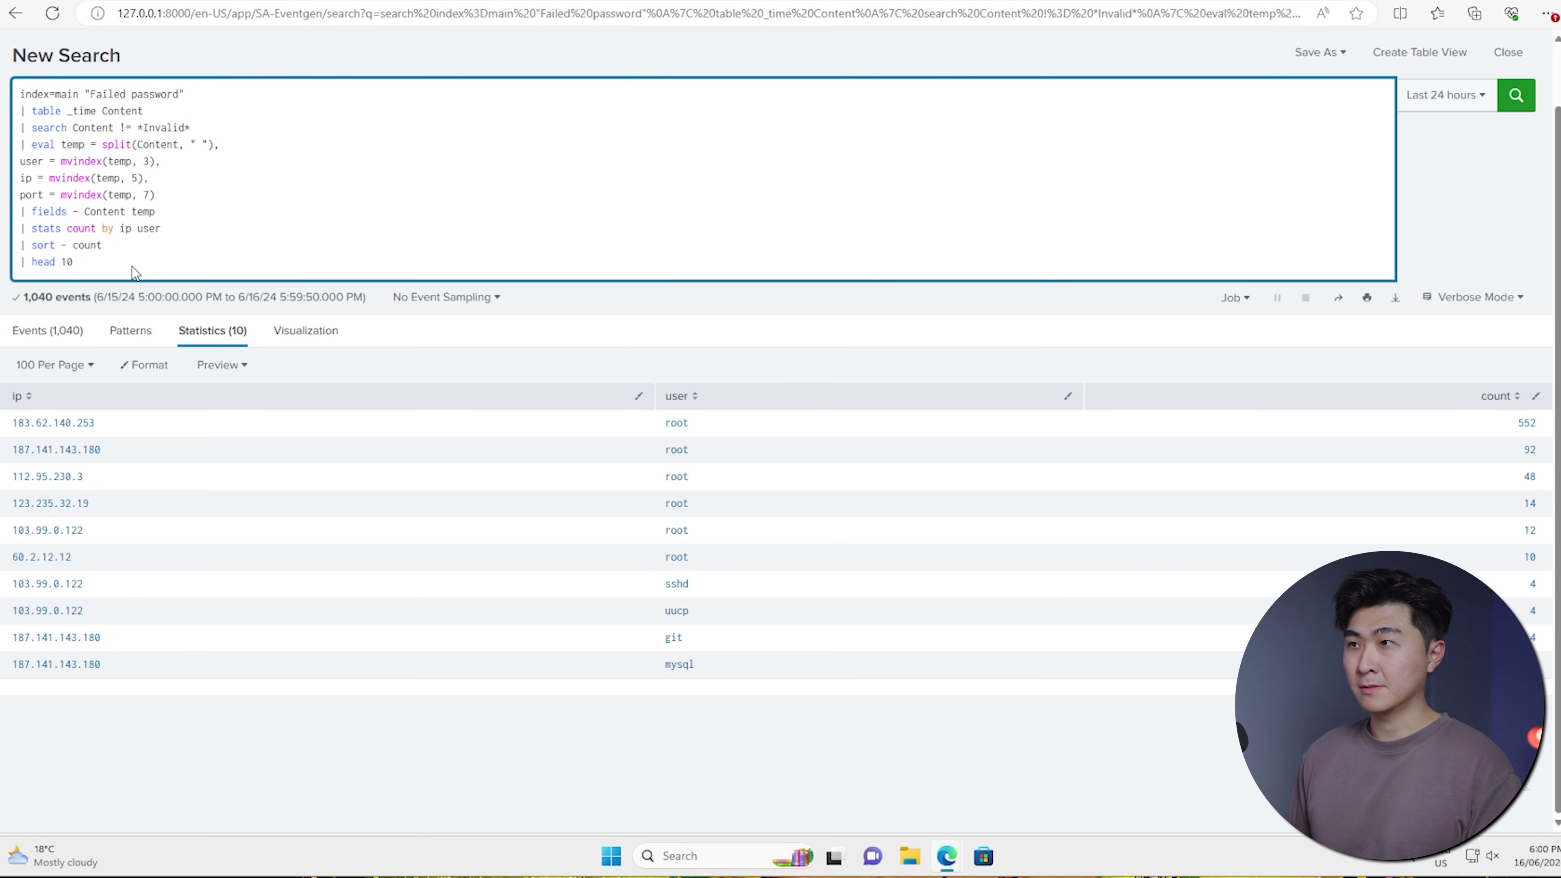
{"action": "key", "text": "Return"}
Add '| iplocation ip' to the search and select the top IP 183.62.140.253, located in Beijing.
{"action": "type", "text": "| "}
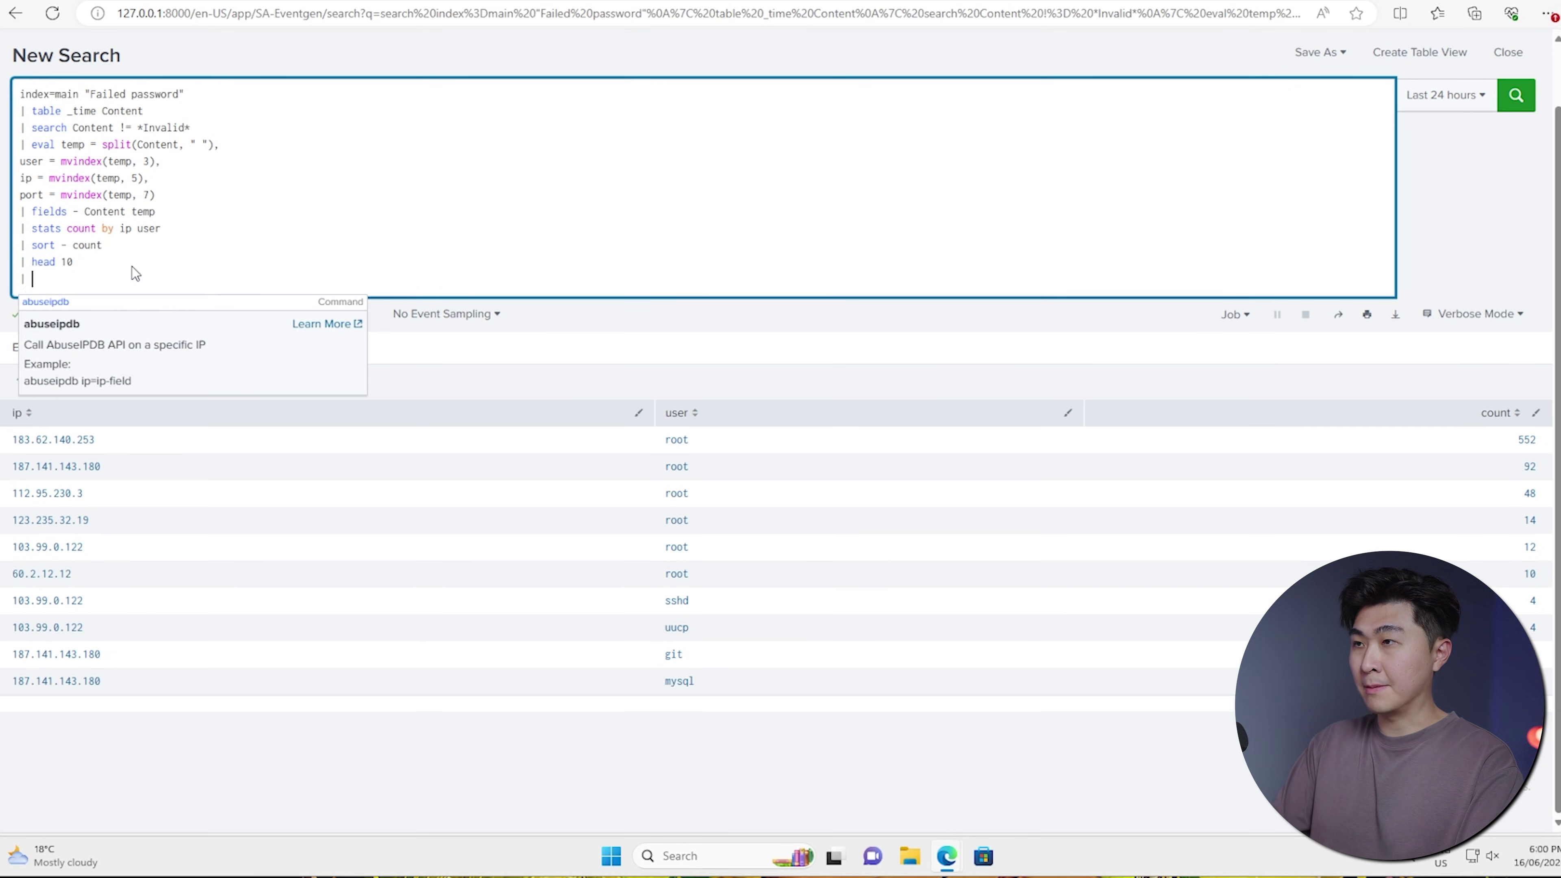
{"action": "type", "text": "iplocation "}
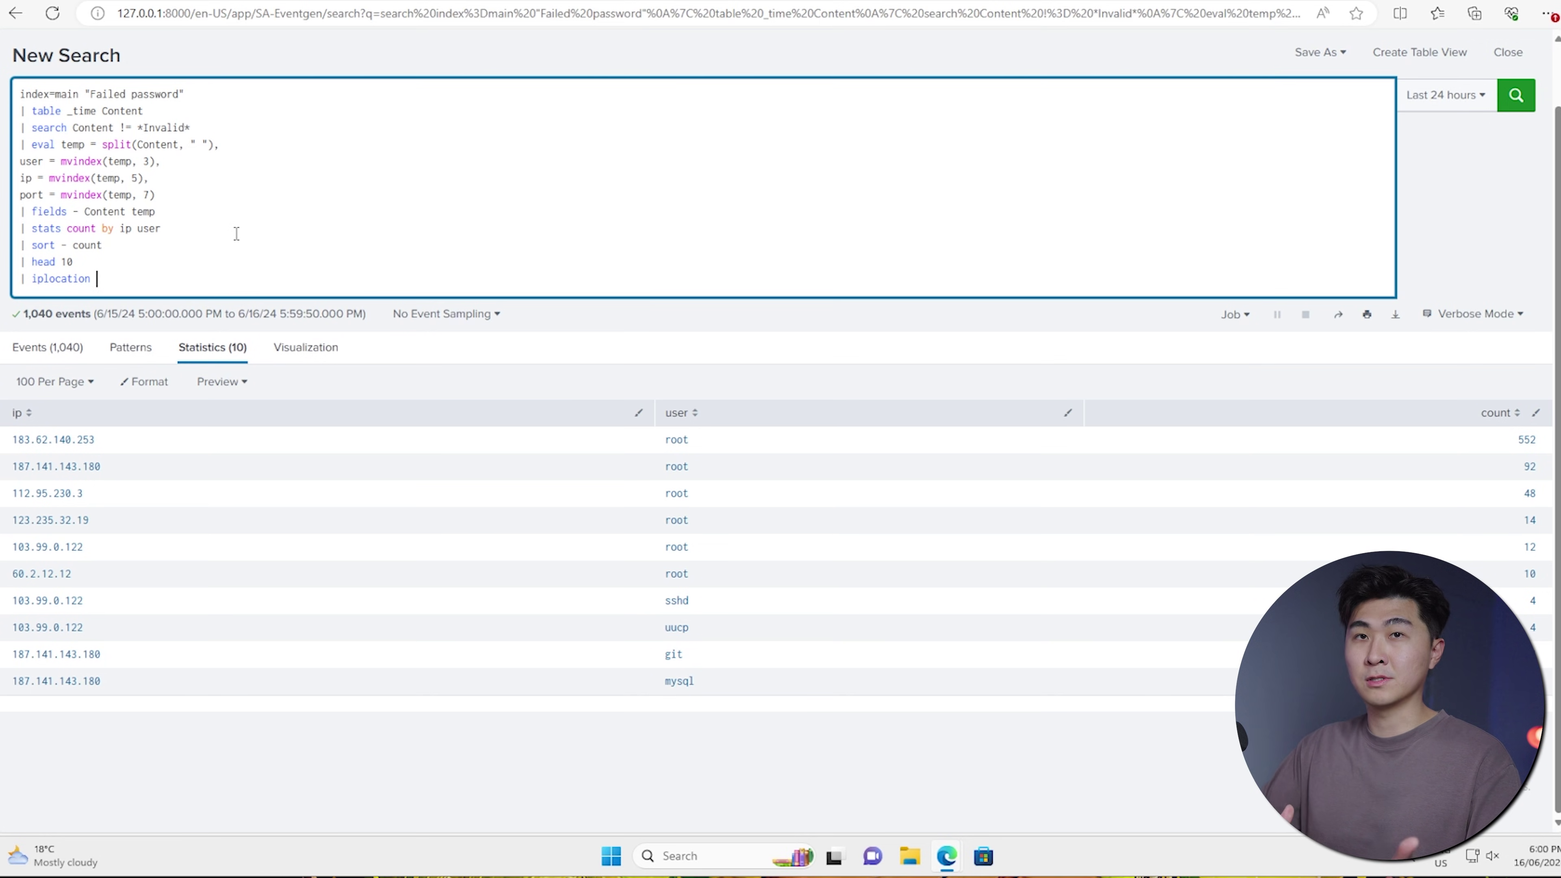
{"action": "type", "text": "ip"}
{"action": "key", "text": "Return"}
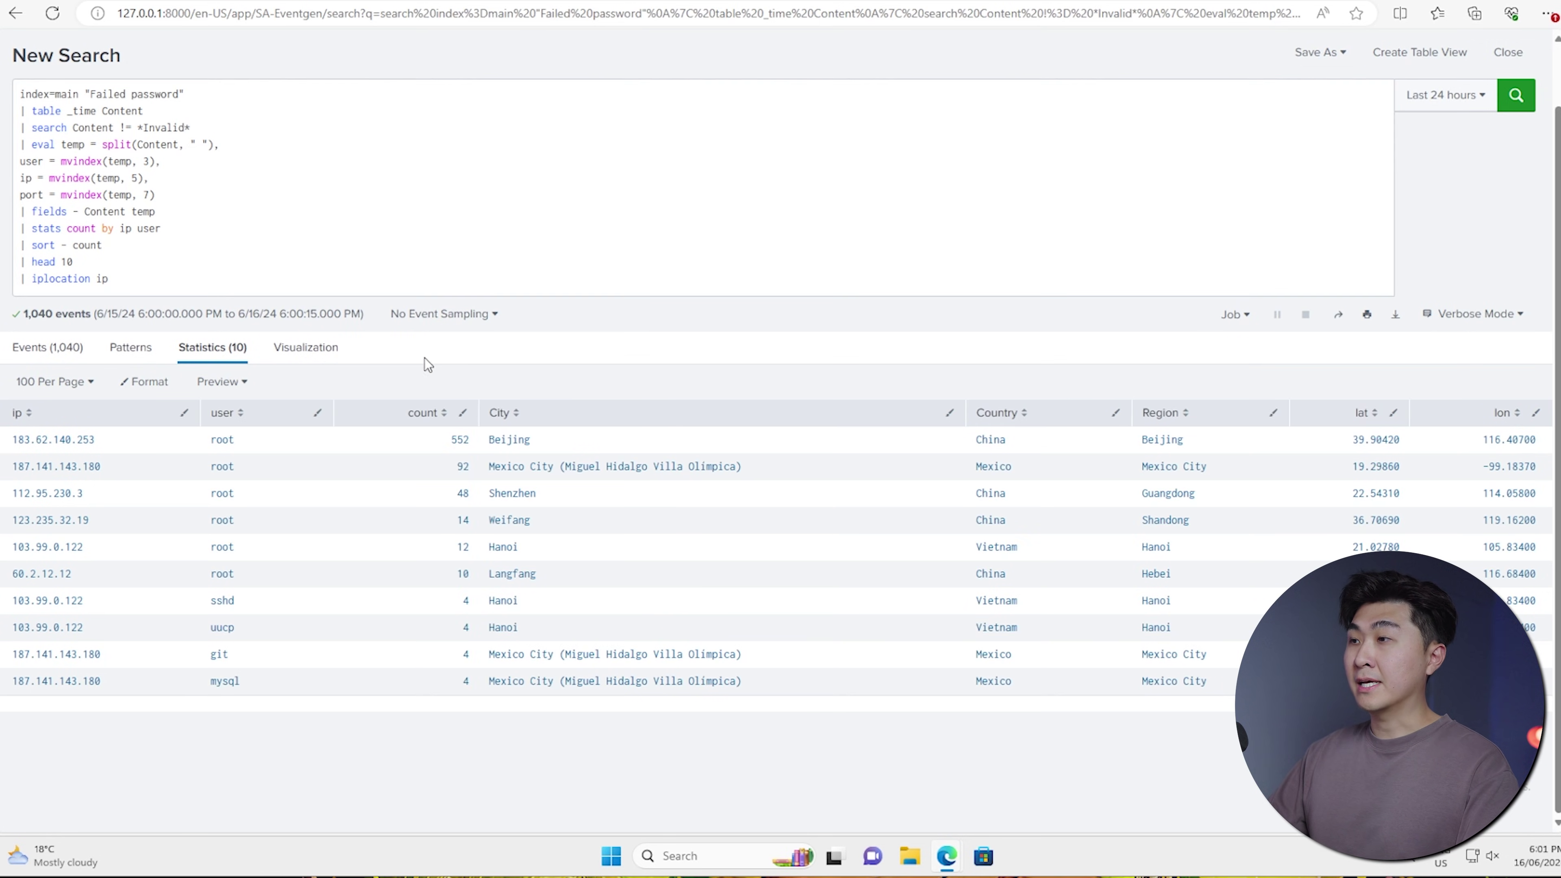
{"action": "left_click_drag", "start_coordinate": [139, 443], "coordinate": [12, 439]}
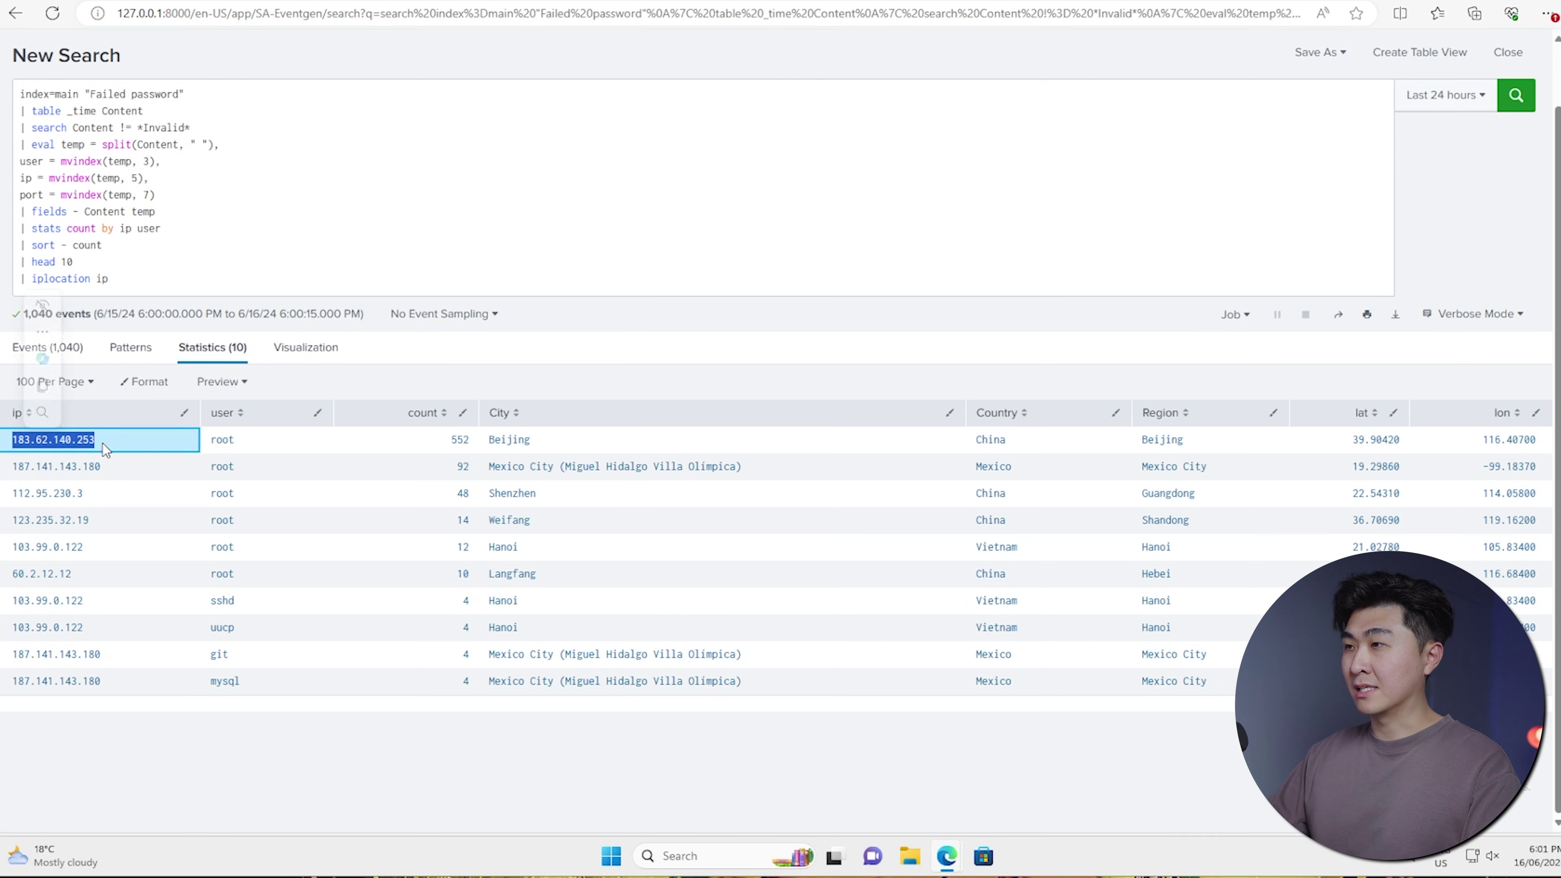
{"action": "double_click", "coordinate": [534, 455]}
{"action": "left_click", "coordinate": [932, 317]}
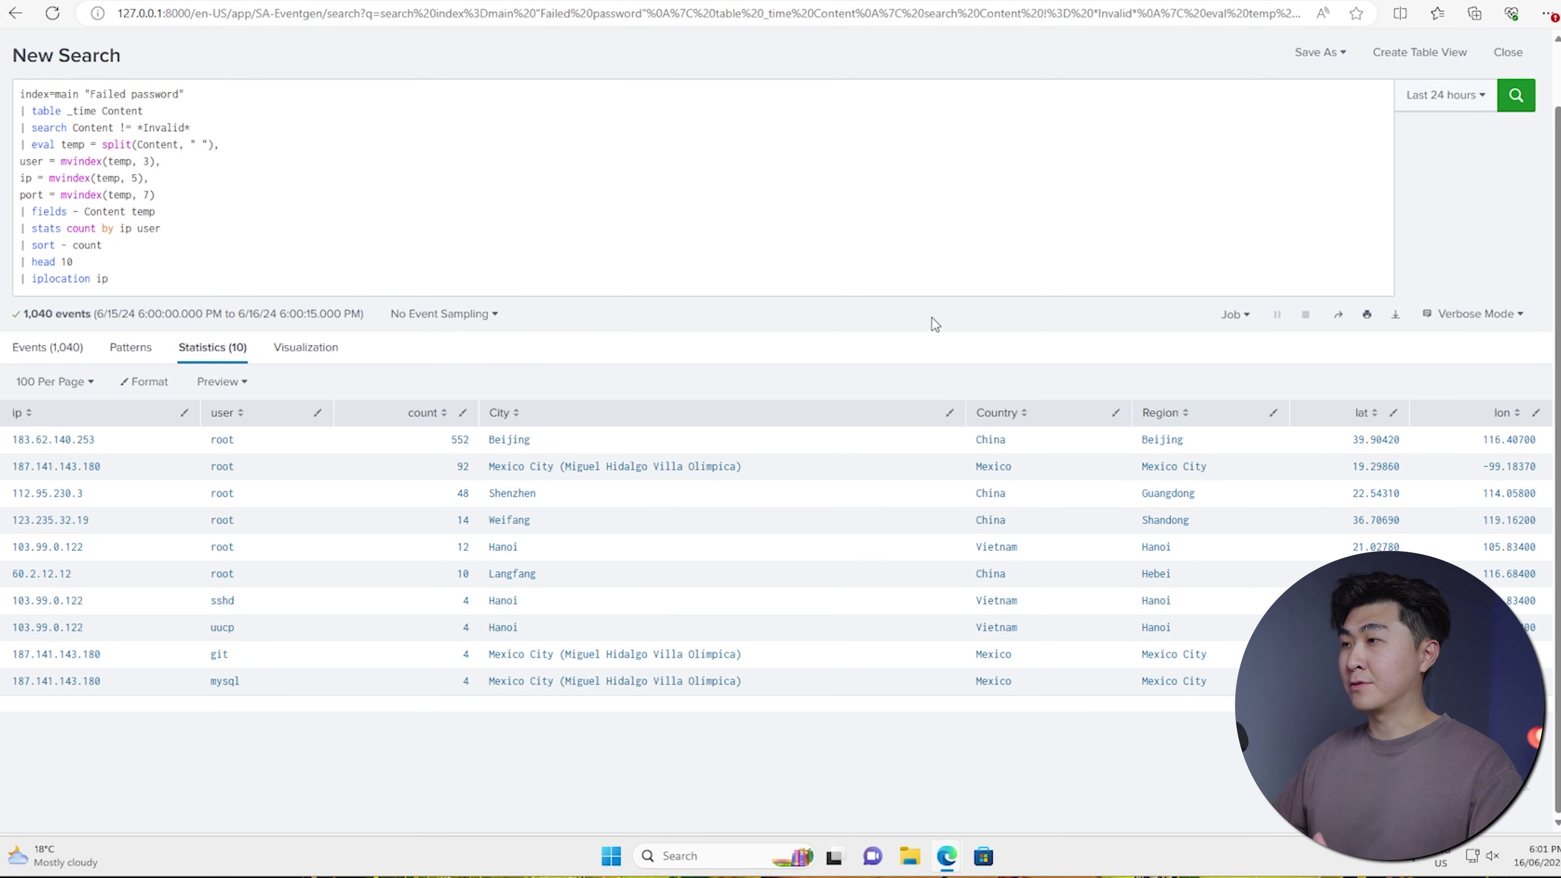